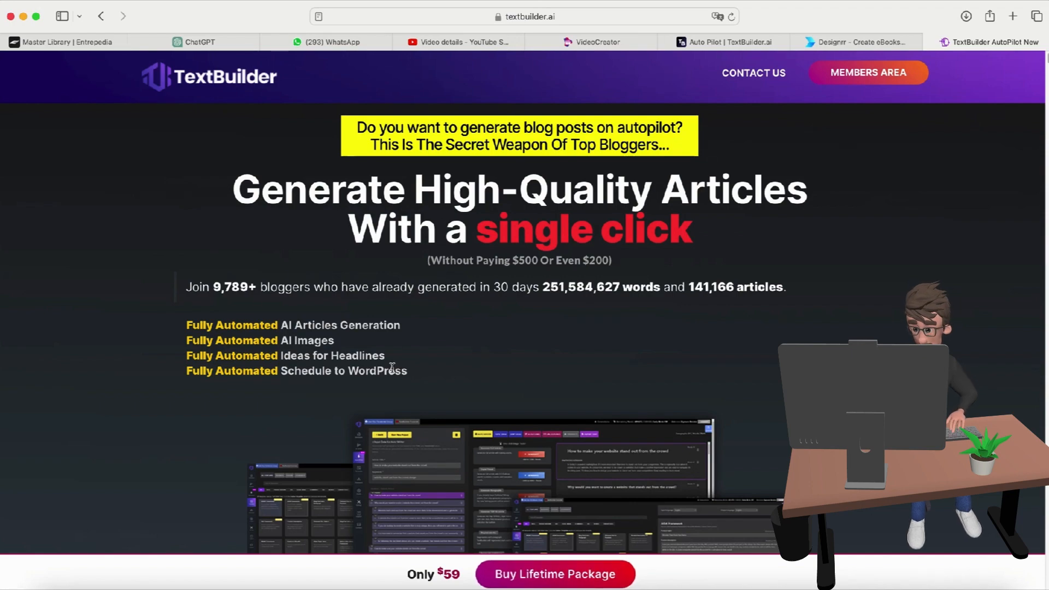
# Step: Read the TextBuilder landing page from the headline through the old-way and new-way comparison to the sample article cards
pyautogui.scroll(-10, 408, 376)
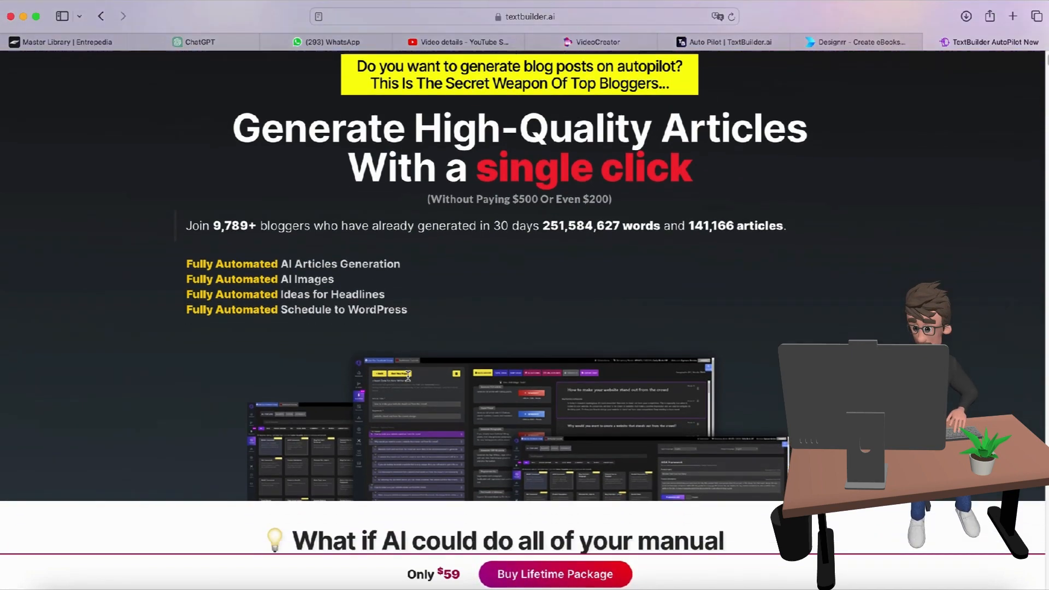
pyautogui.scroll(-5, 408, 376)
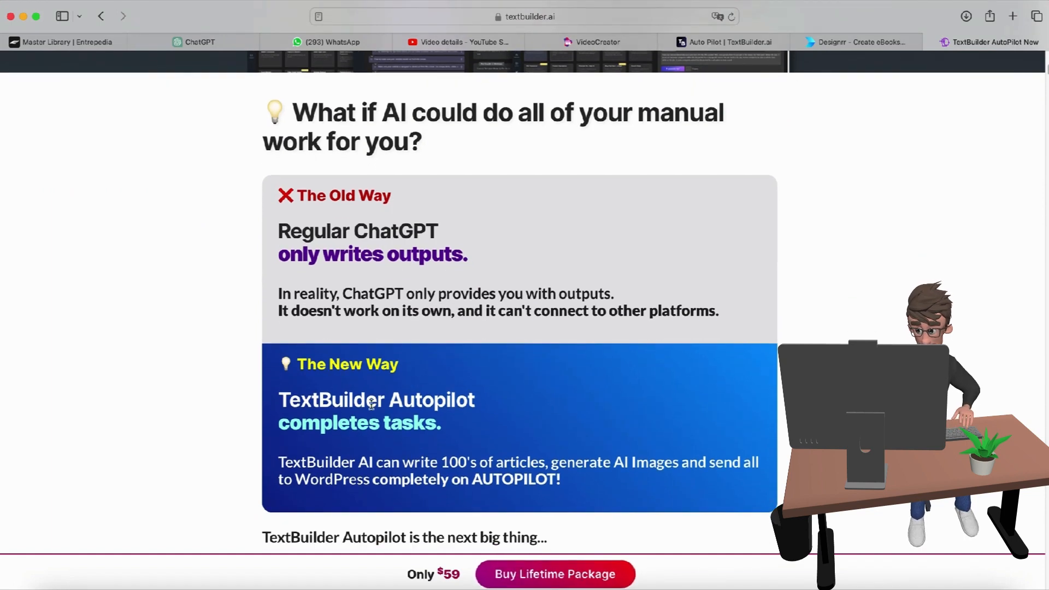
pyautogui.scroll(-3, 371, 404)
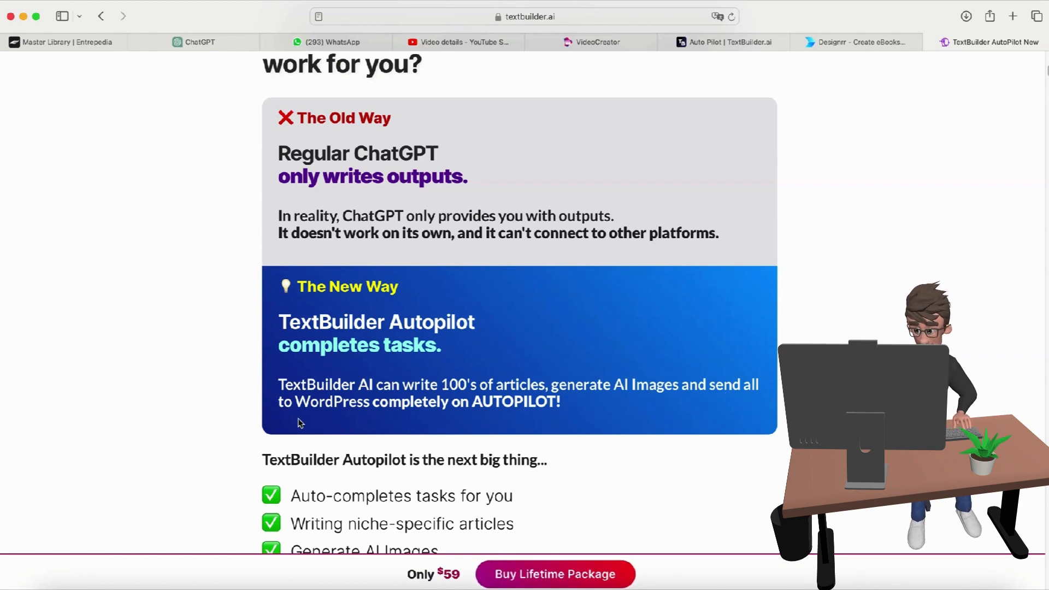
pyautogui.scroll(-4, 534, 421)
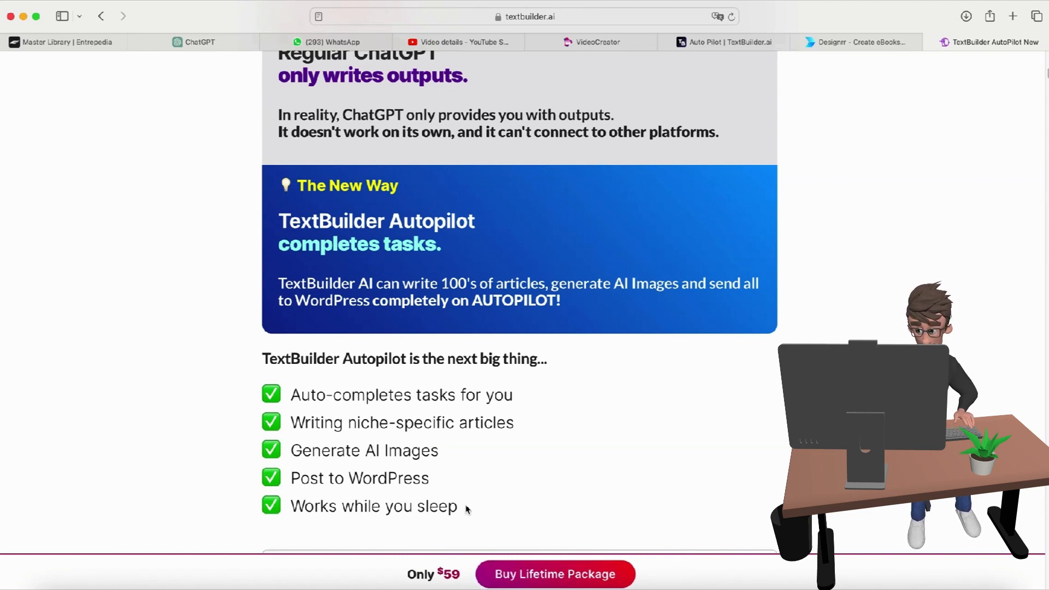
pyautogui.scroll(-8, 467, 509)
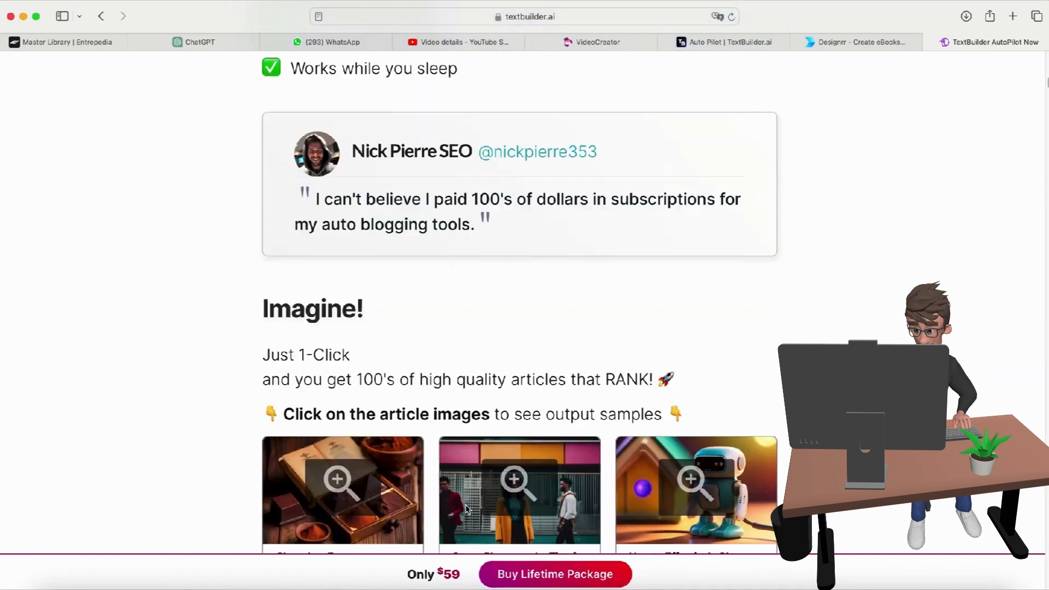
pyautogui.scroll(-5, 467, 509)
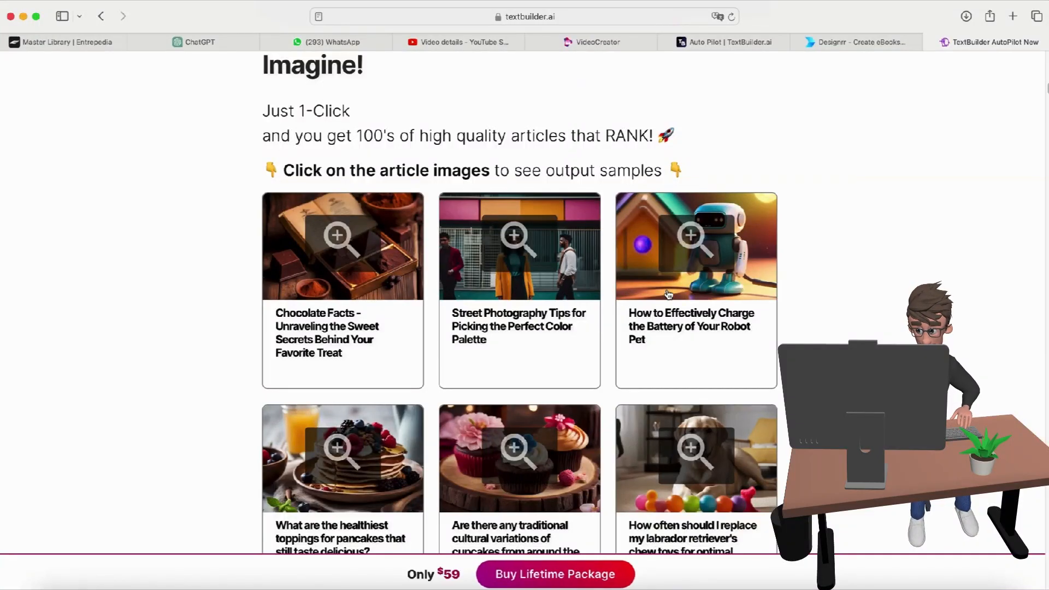
pyautogui.scroll(-3, 668, 294)
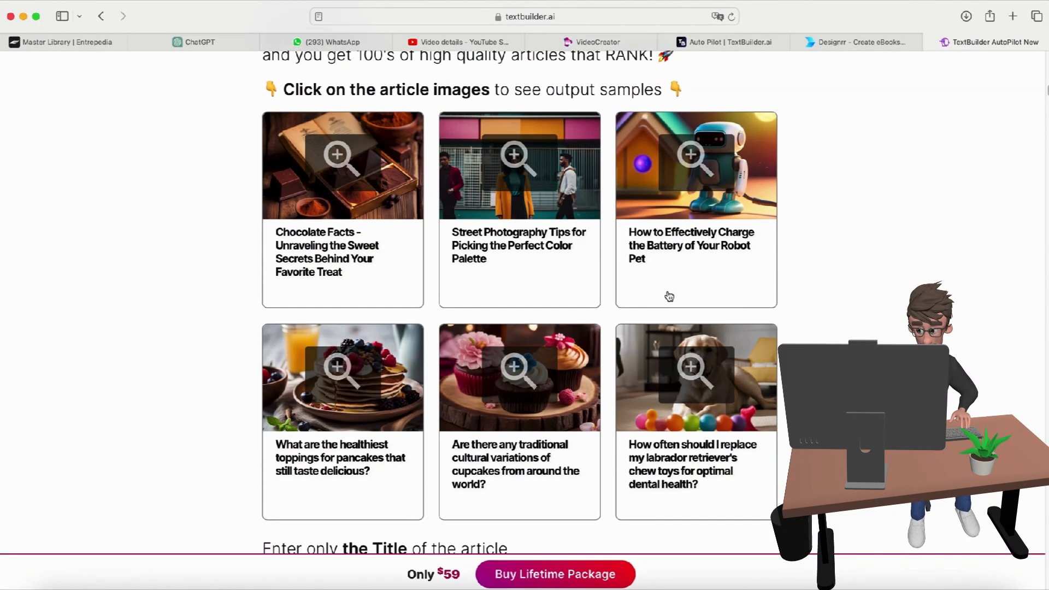
pyautogui.scroll(-2, 491, 454)
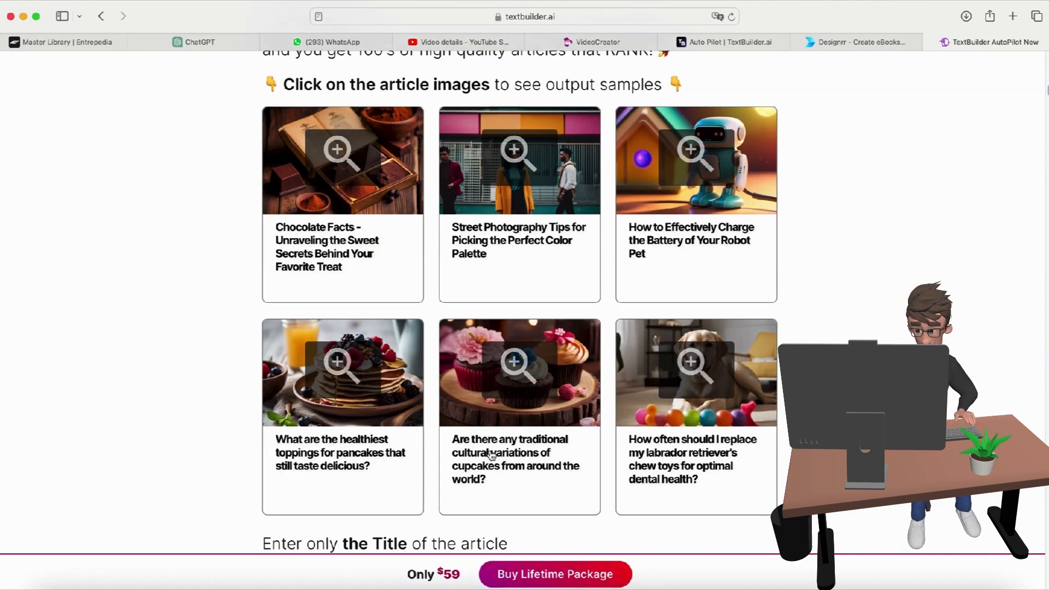
pyautogui.scroll(-3, 491, 455)
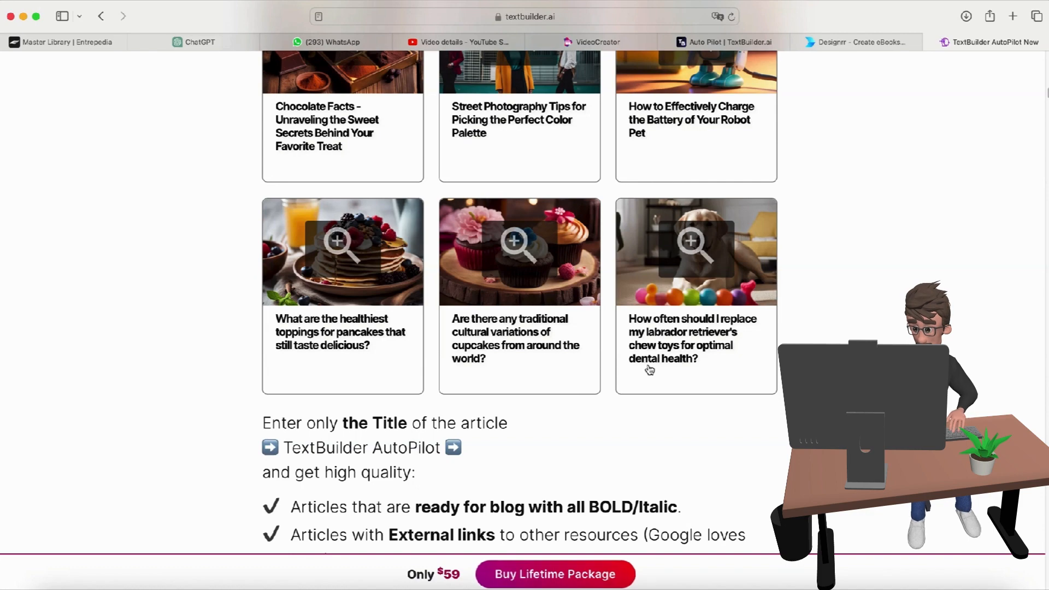
pyautogui.scroll(-1, 649, 369)
pyautogui.scroll(-2, 649, 370)
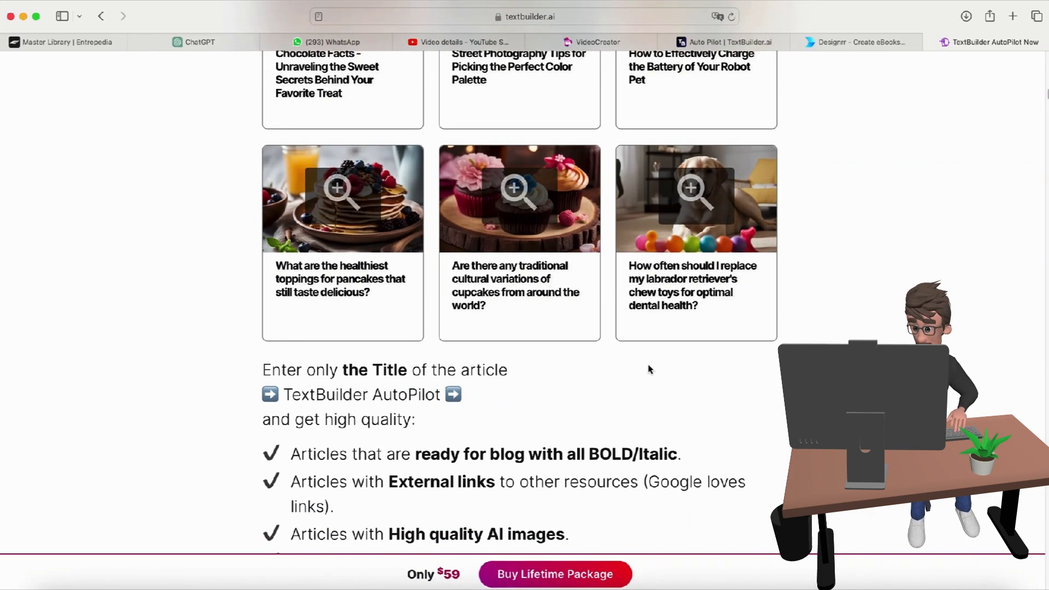
# Step: Review the article features, the founder's promise and the comparison of Regular ChatGPT with TextBuilder Autopilot 2.0
pyautogui.scroll(-5, 650, 370)
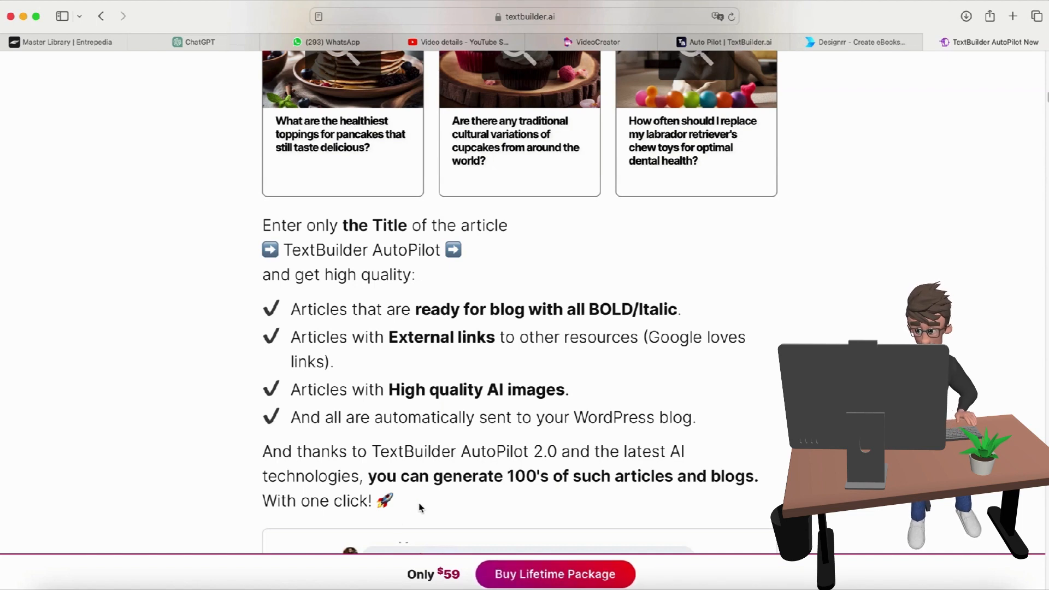
pyautogui.scroll(-10, 421, 508)
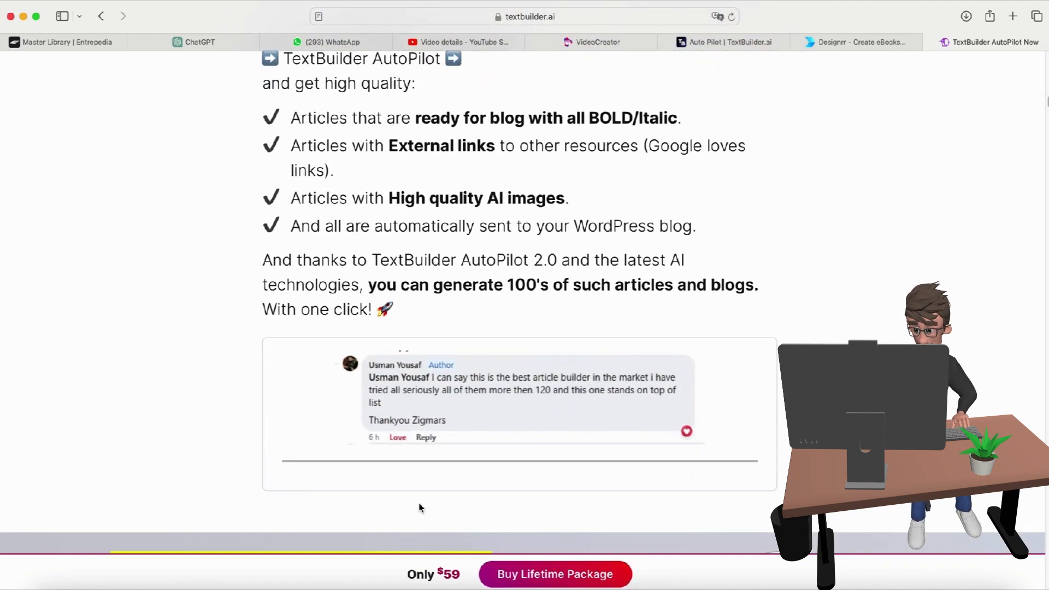
pyautogui.scroll(-2, 421, 508)
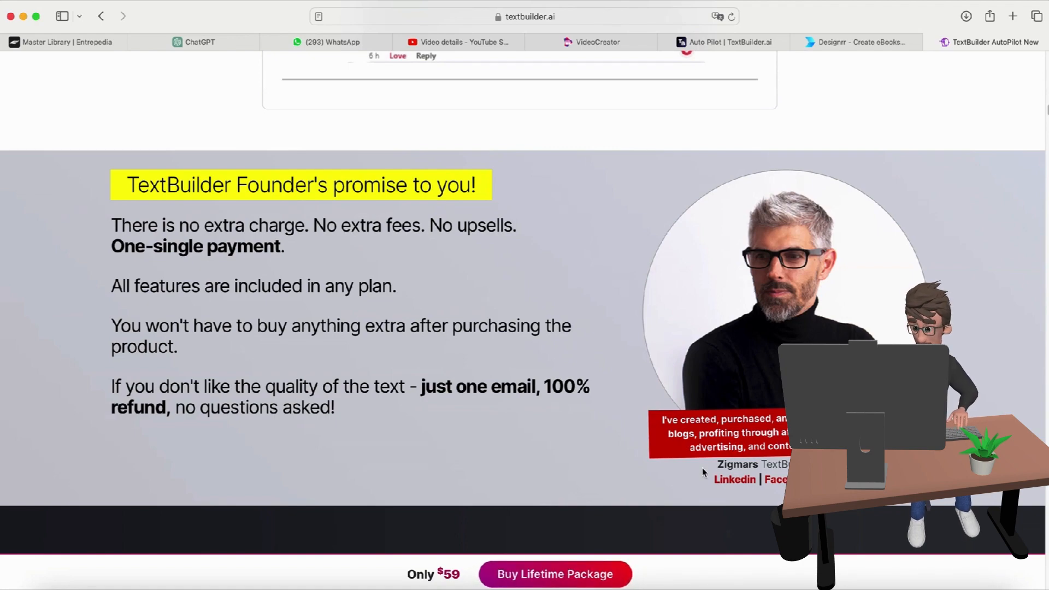
pyautogui.scroll(-5, 702, 467)
pyautogui.scroll(-7, 702, 467)
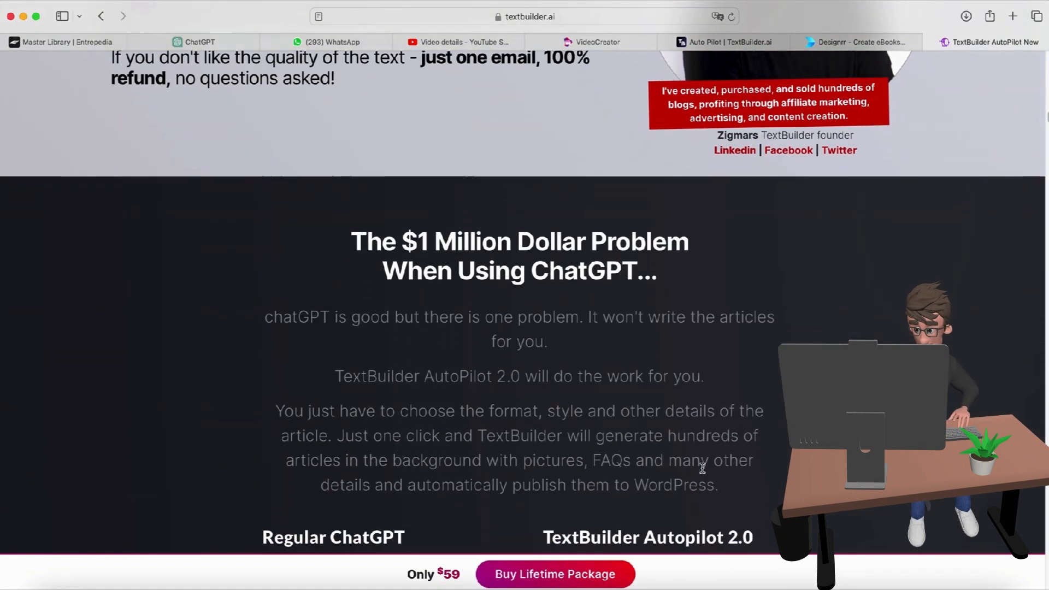
pyautogui.scroll(-4, 704, 472)
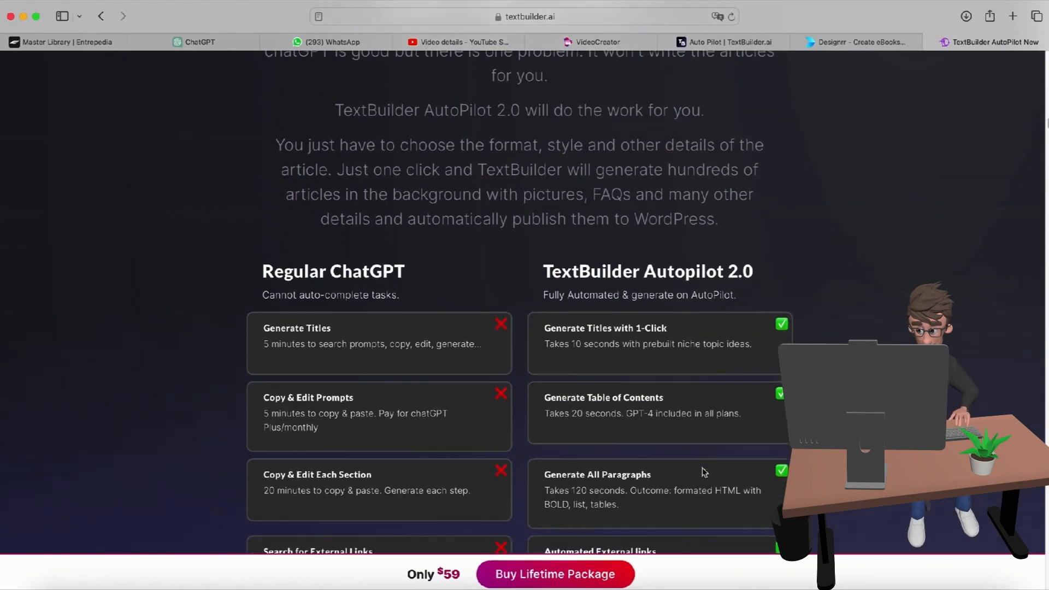
pyautogui.scroll(-4, 702, 468)
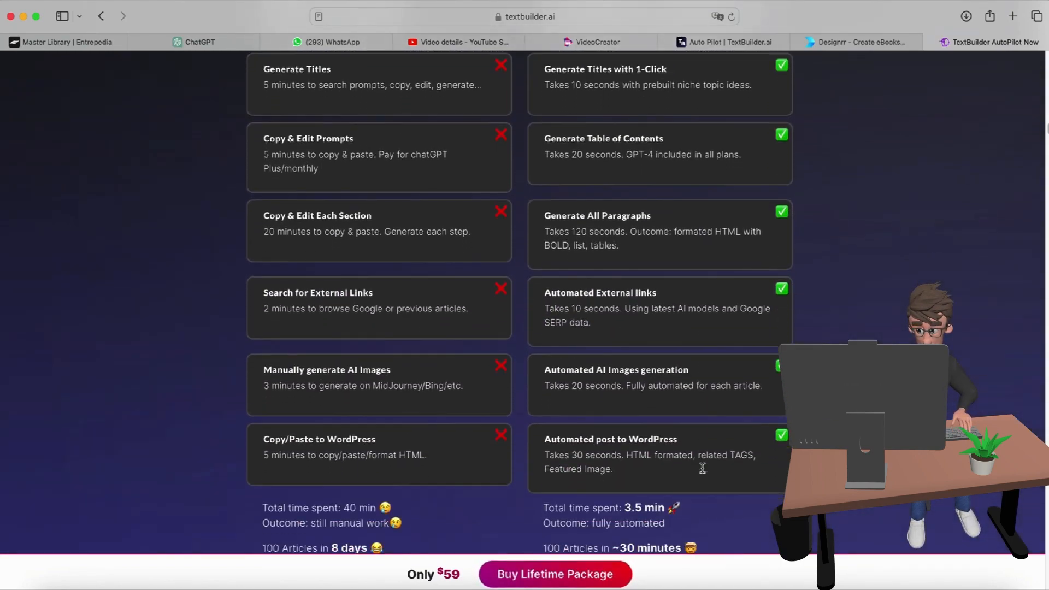
# Step: Go to the members area and log in with the saved account email and password
pyautogui.scroll(5, 703, 467)
pyautogui.scroll(20, 703, 470)
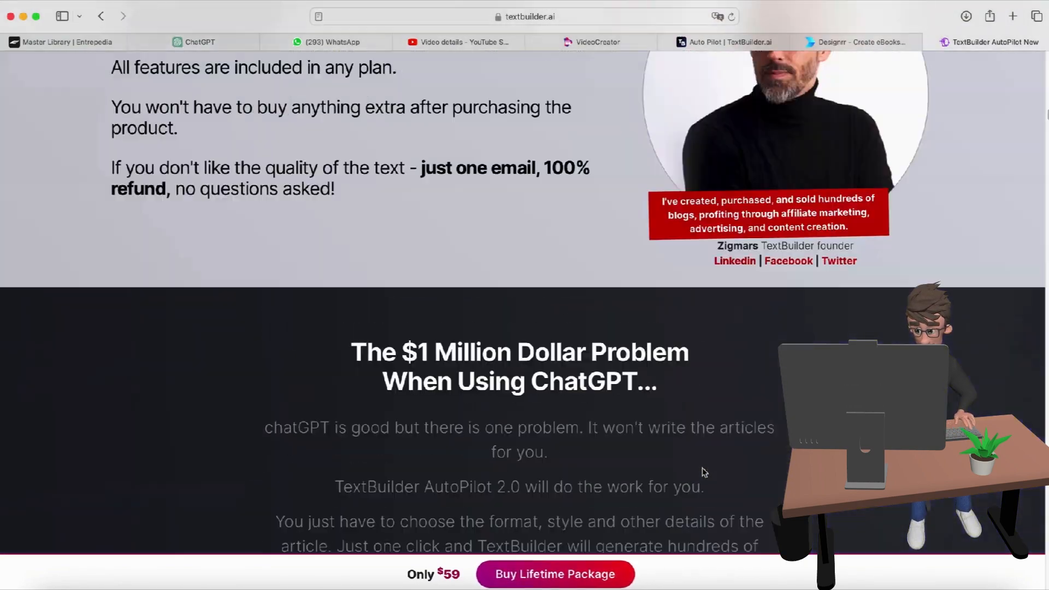
pyautogui.scroll(2, 704, 472)
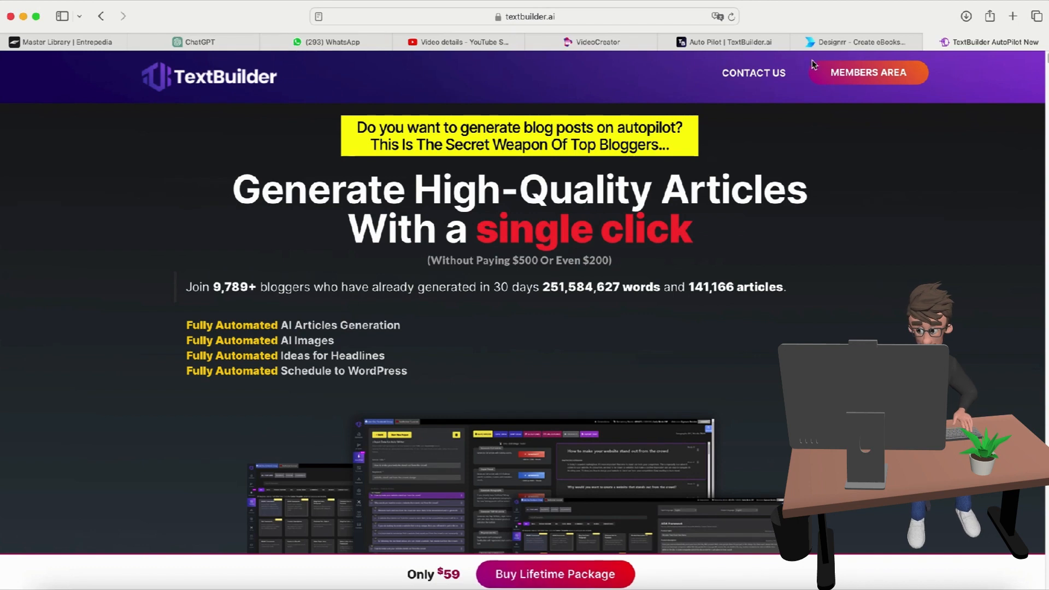
pyautogui.click(864, 75)
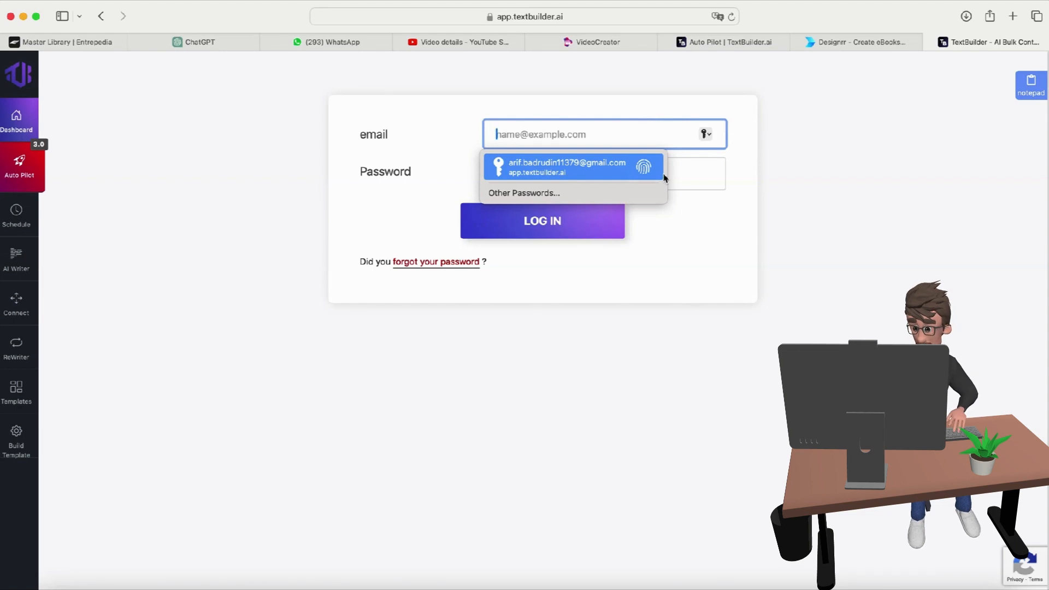
pyautogui.click(663, 174)
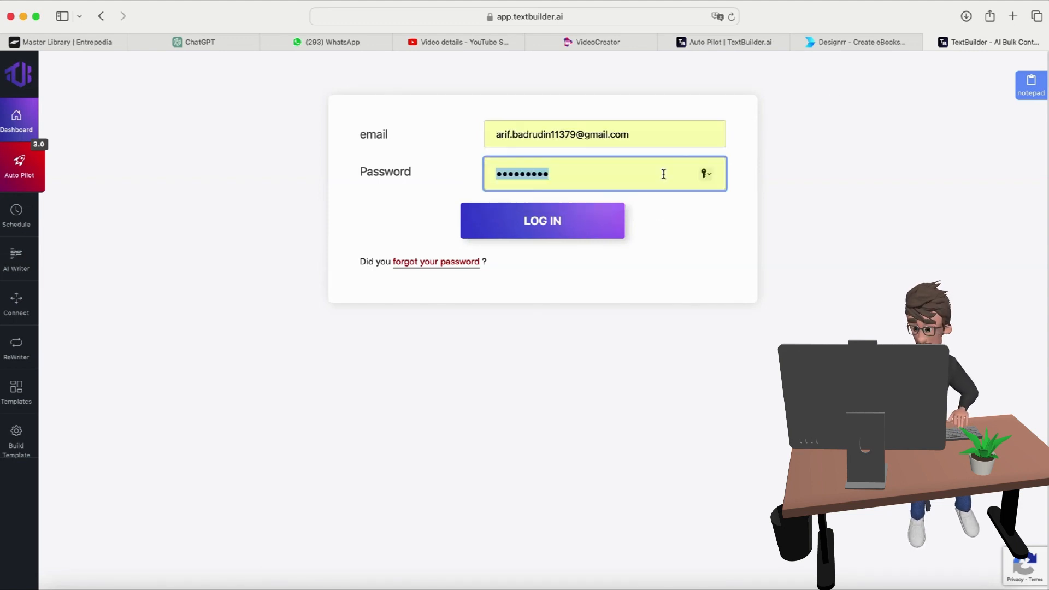
pyautogui.click(548, 224)
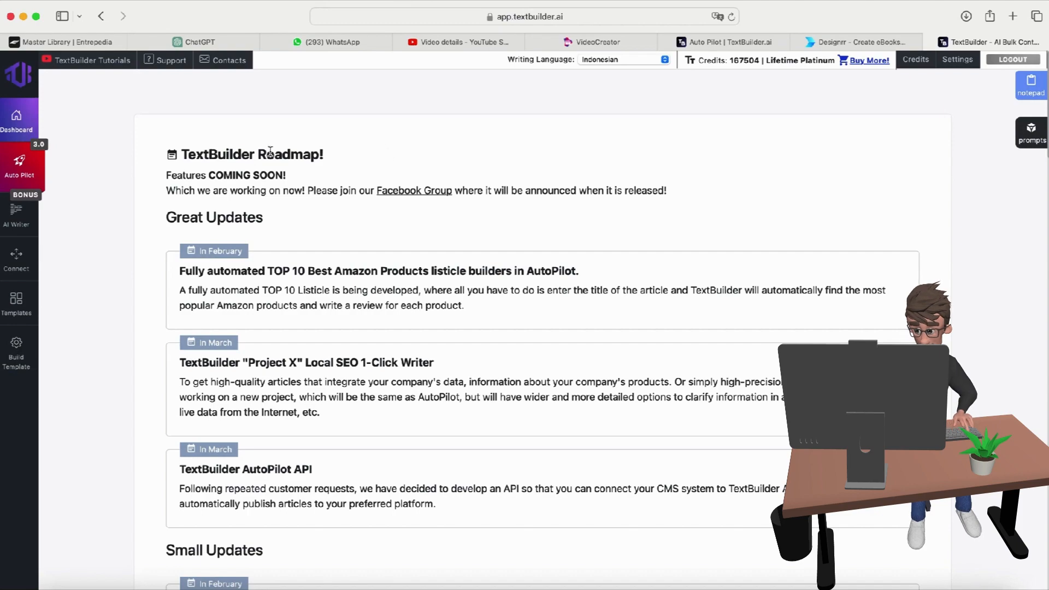
# Step: Examine the dashboard's roadmap, the credit top-up plans with their prices, and the AutoPilot and WordPress scheduling demo videos
pyautogui.scroll(-3, 271, 295)
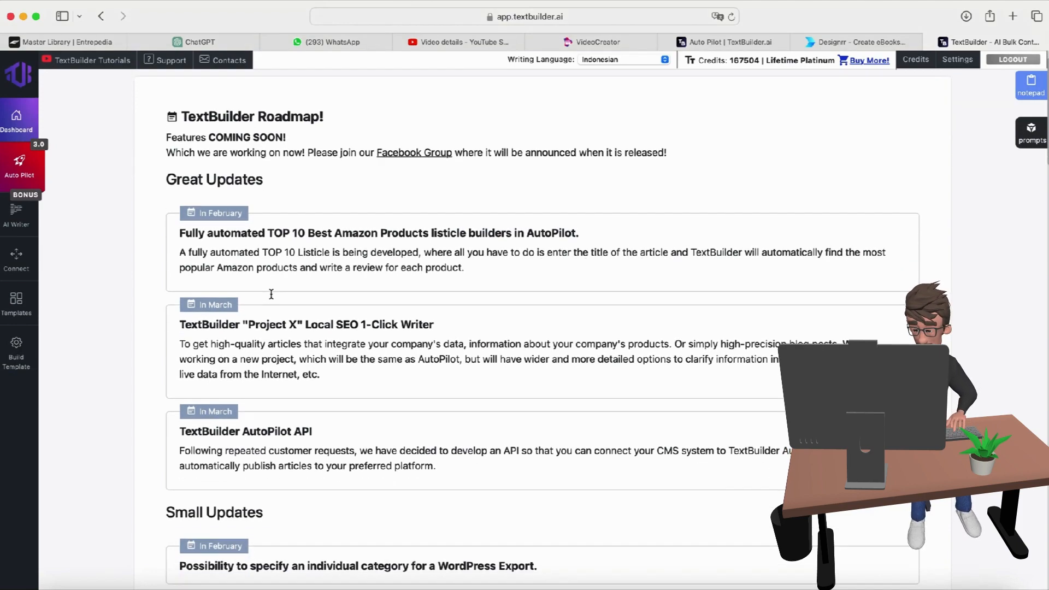
pyautogui.scroll(-3, 264, 479)
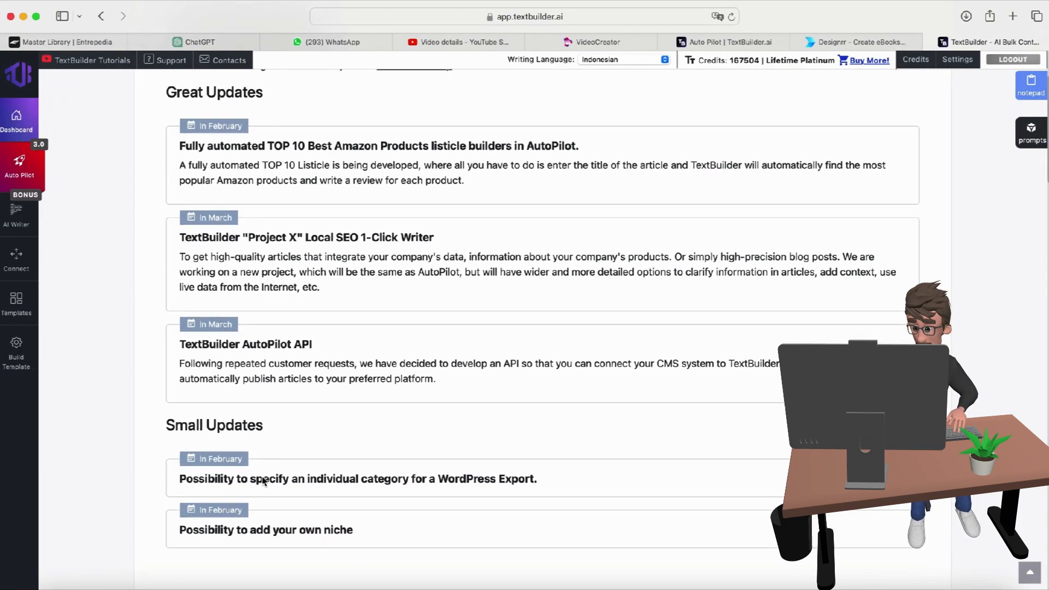
pyautogui.scroll(-7, 263, 481)
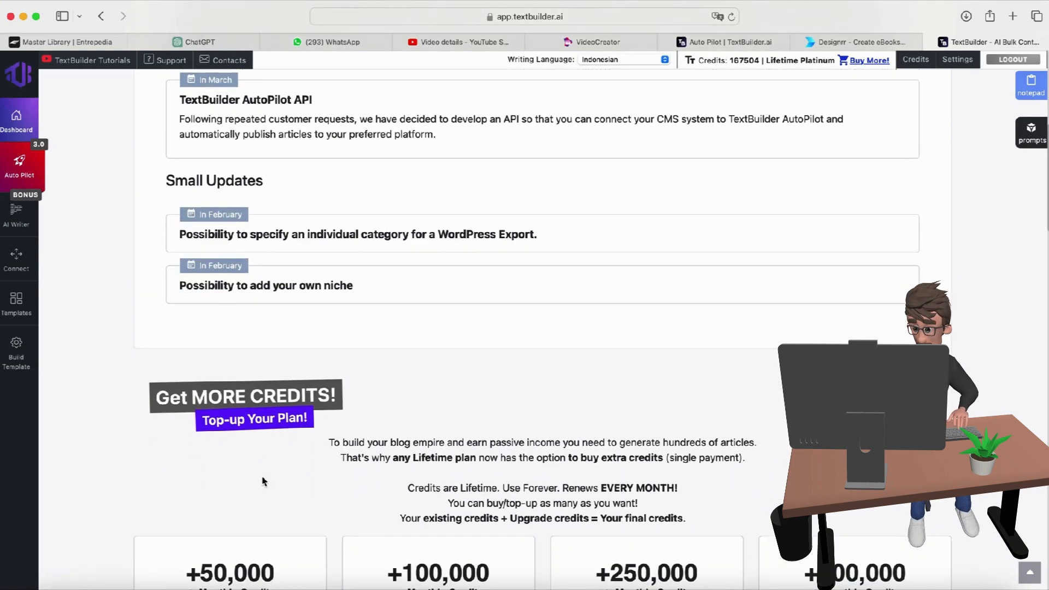
pyautogui.scroll(-3, 263, 481)
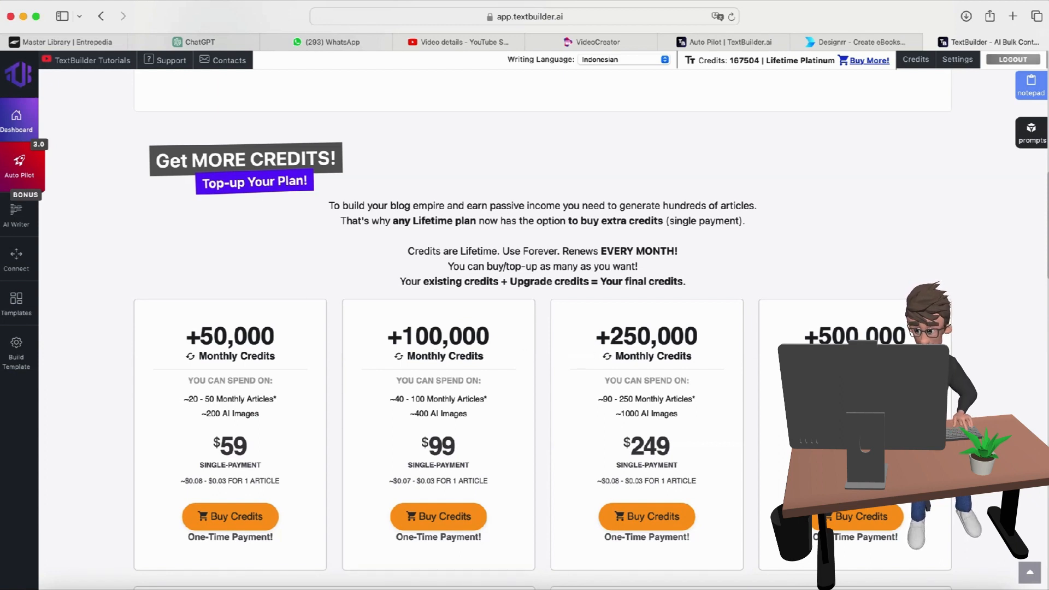
pyautogui.scroll(-5, 536, 483)
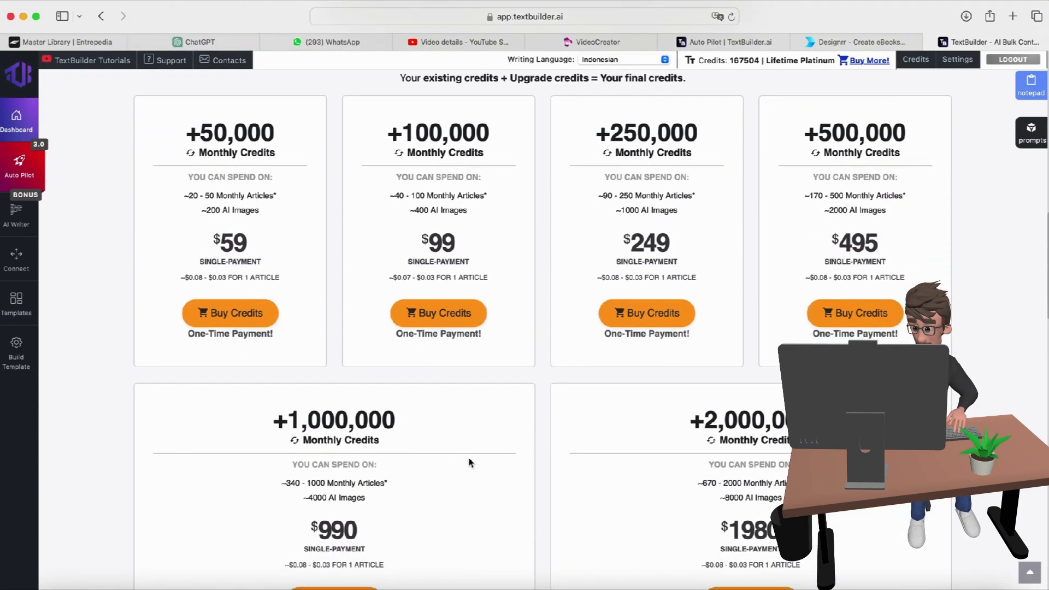
pyautogui.scroll(-3, 469, 462)
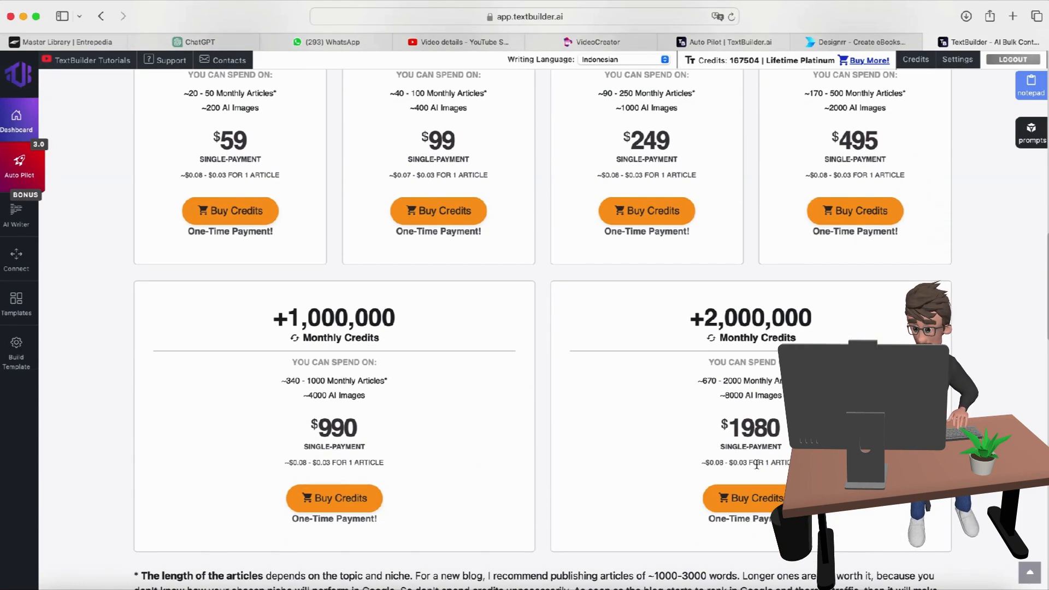
pyautogui.scroll(-12, 585, 501)
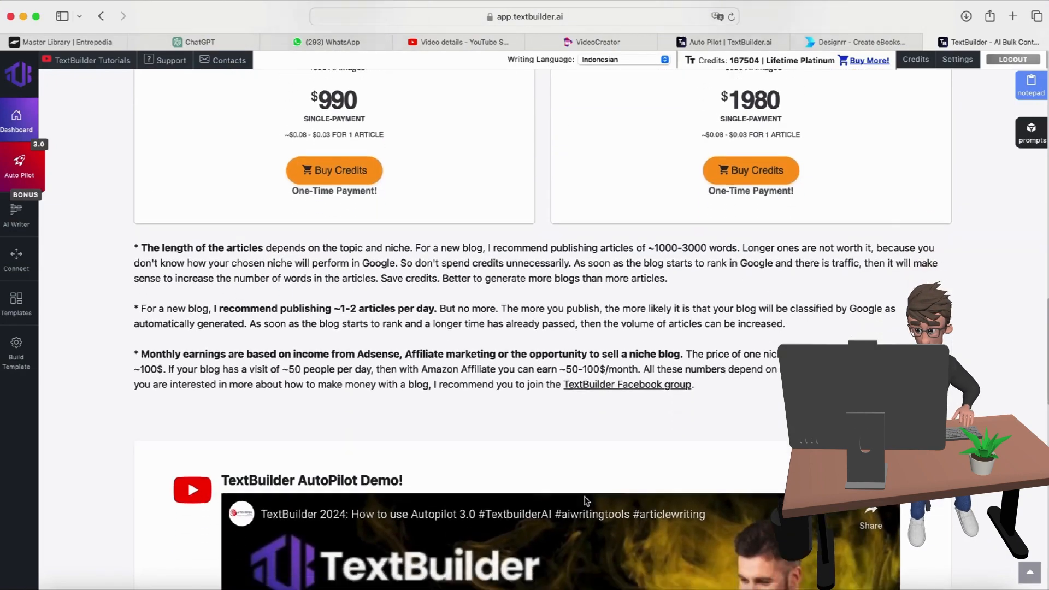
pyautogui.scroll(-5, 586, 500)
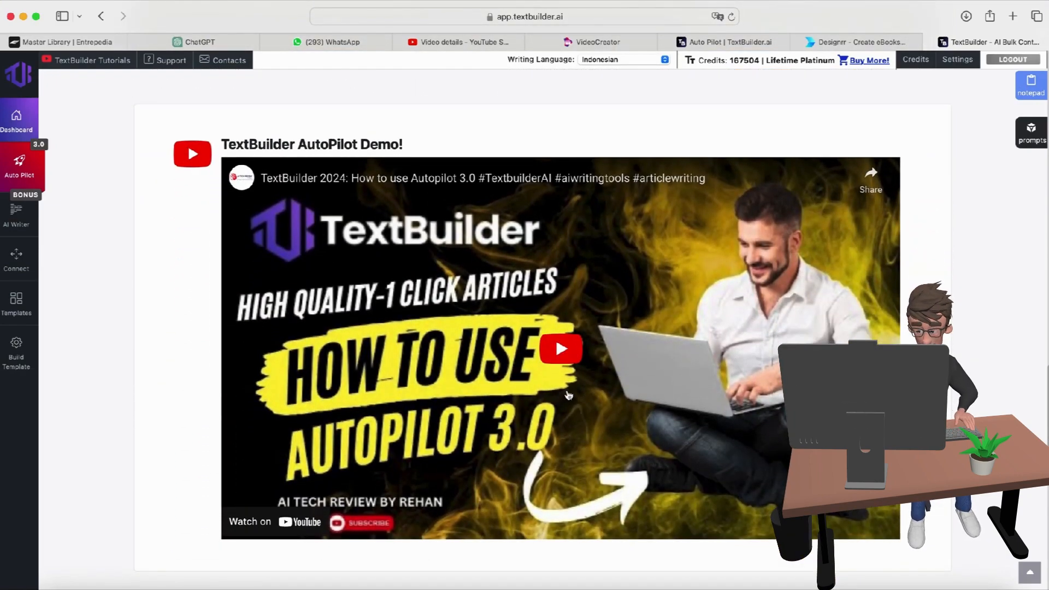
pyautogui.scroll(-9, 568, 415)
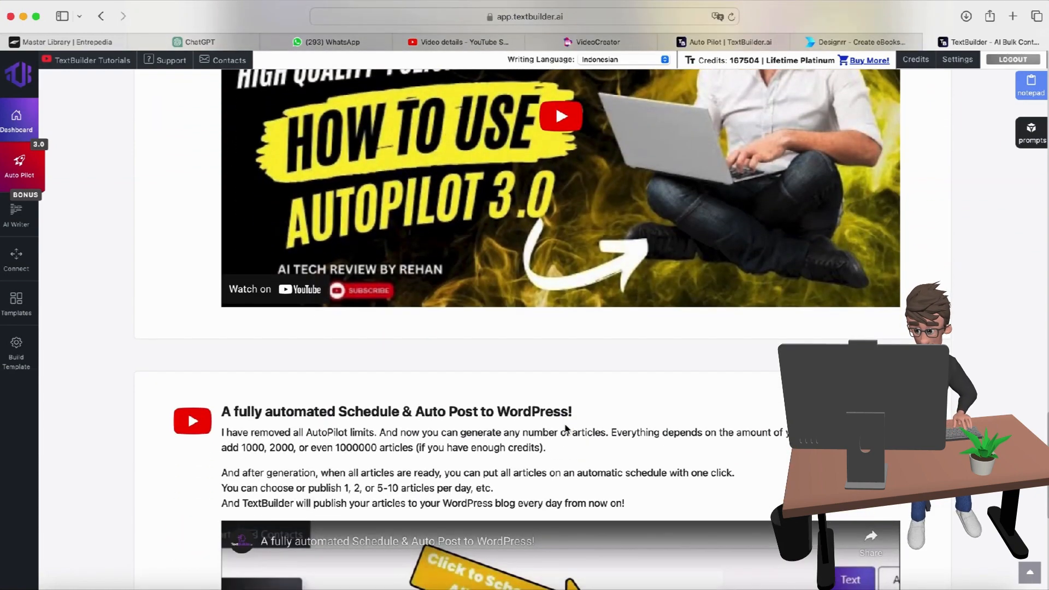
pyautogui.scroll(-4, 566, 429)
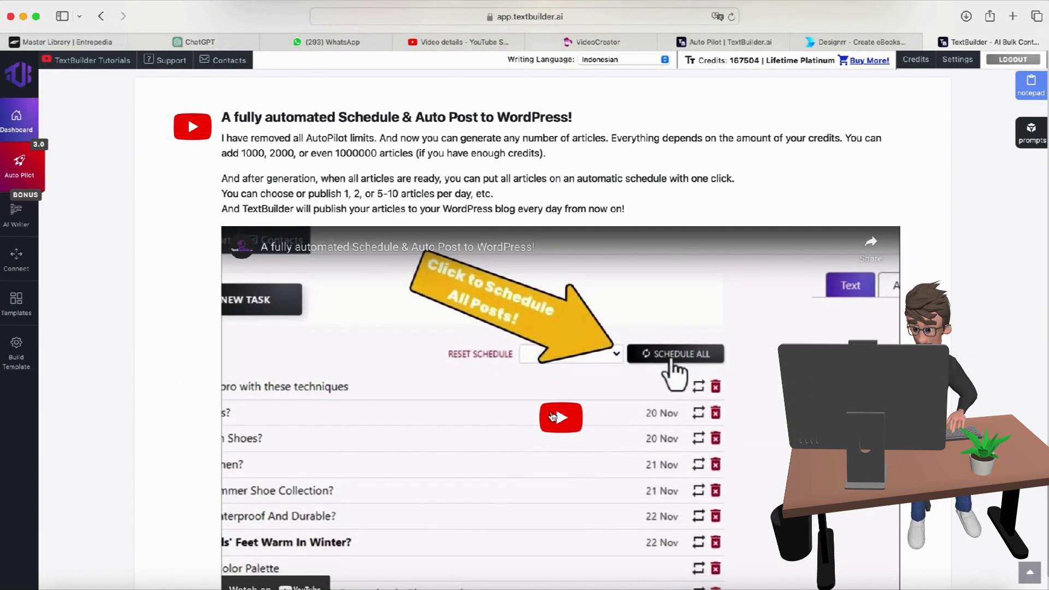
pyautogui.scroll(-2, 545, 398)
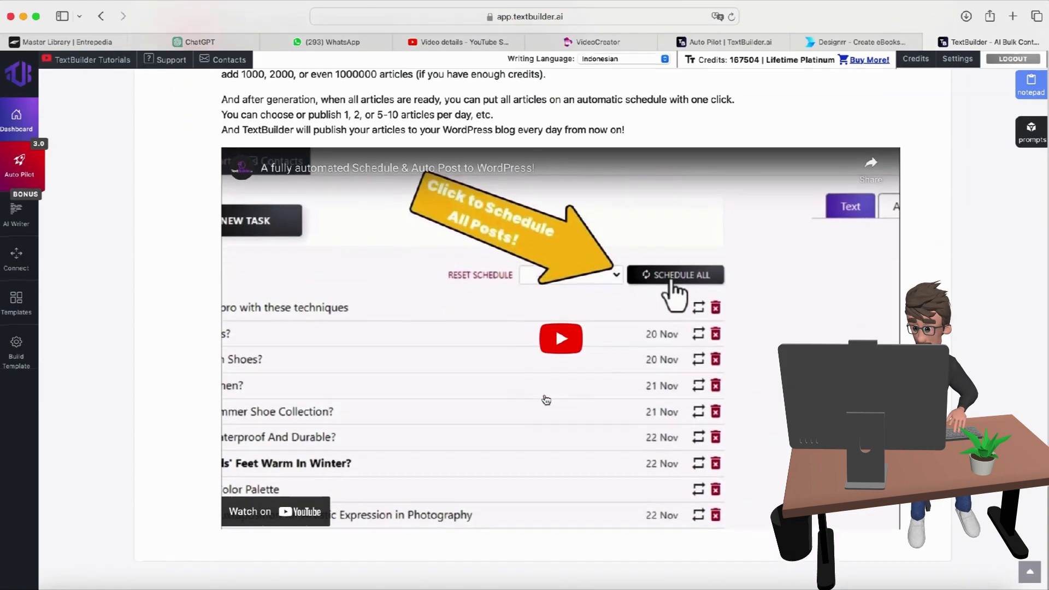
# Step: Return to the start of the dashboard and open the Auto Pilot project overview
pyautogui.scroll(20, 545, 400)
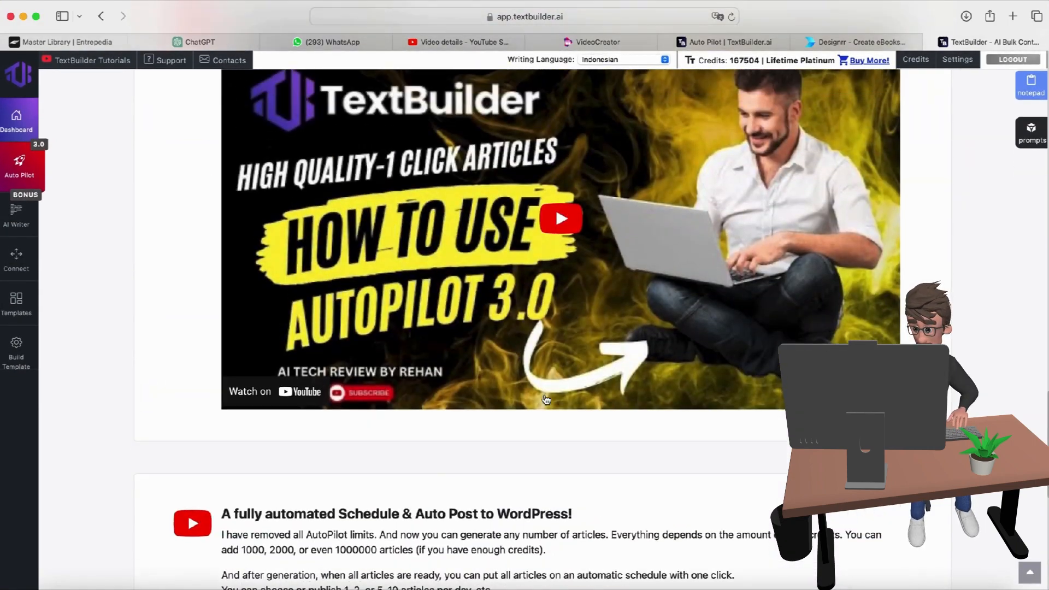
pyautogui.scroll(15, 545, 400)
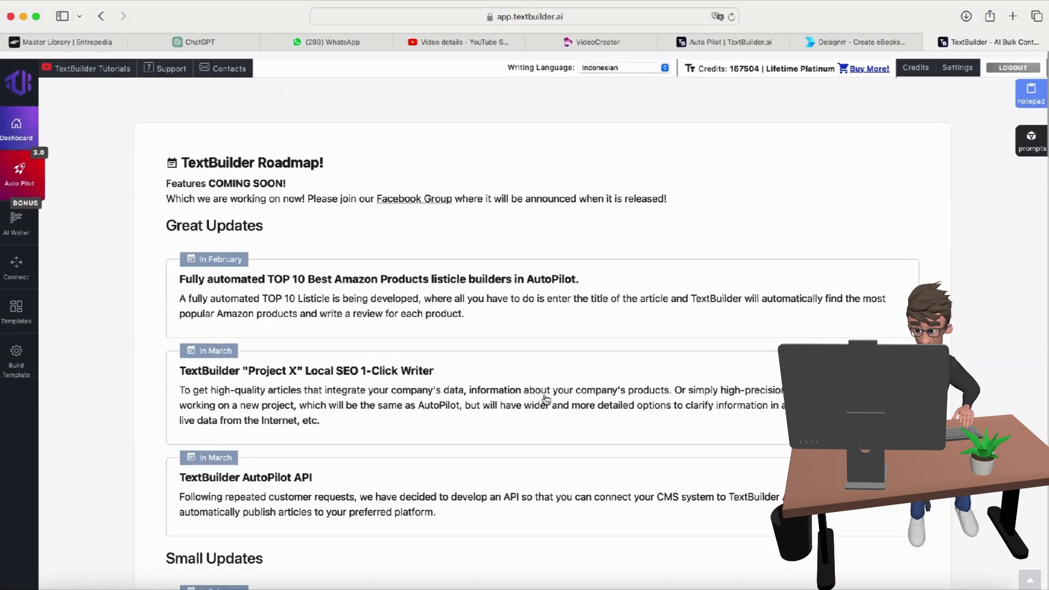
pyautogui.click(17, 174)
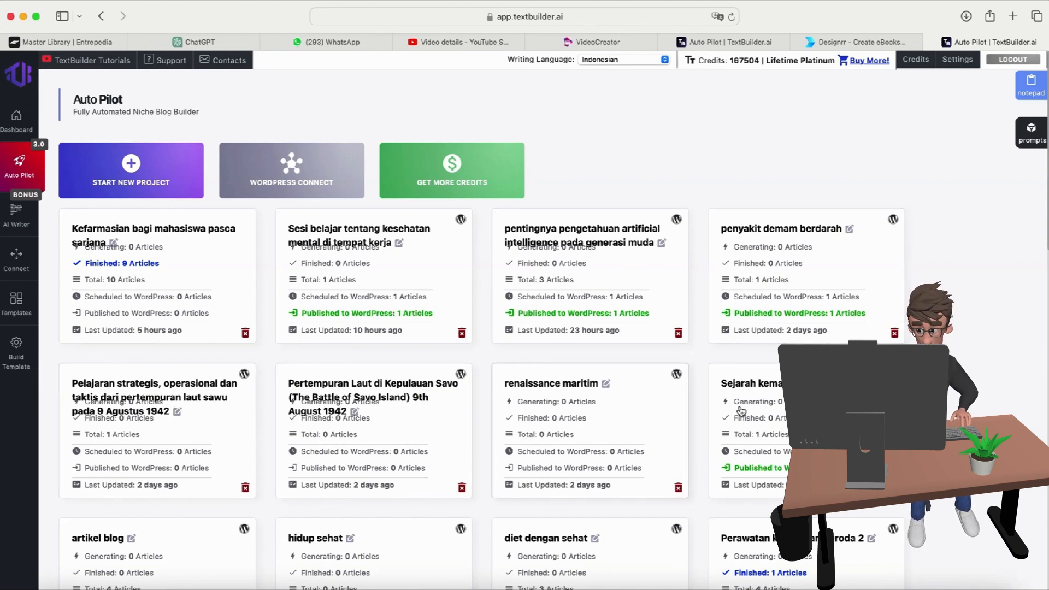
# Step: Look over the existing Auto Pilot projects and start a new project, ready for its title
pyautogui.scroll(-5, 710, 421)
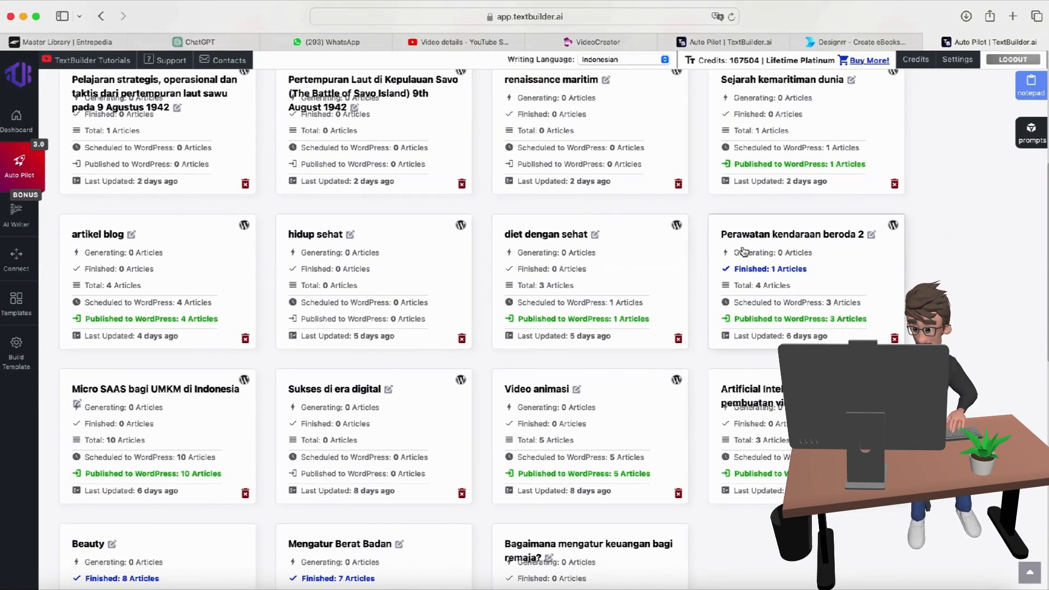
pyautogui.scroll(-3, 682, 302)
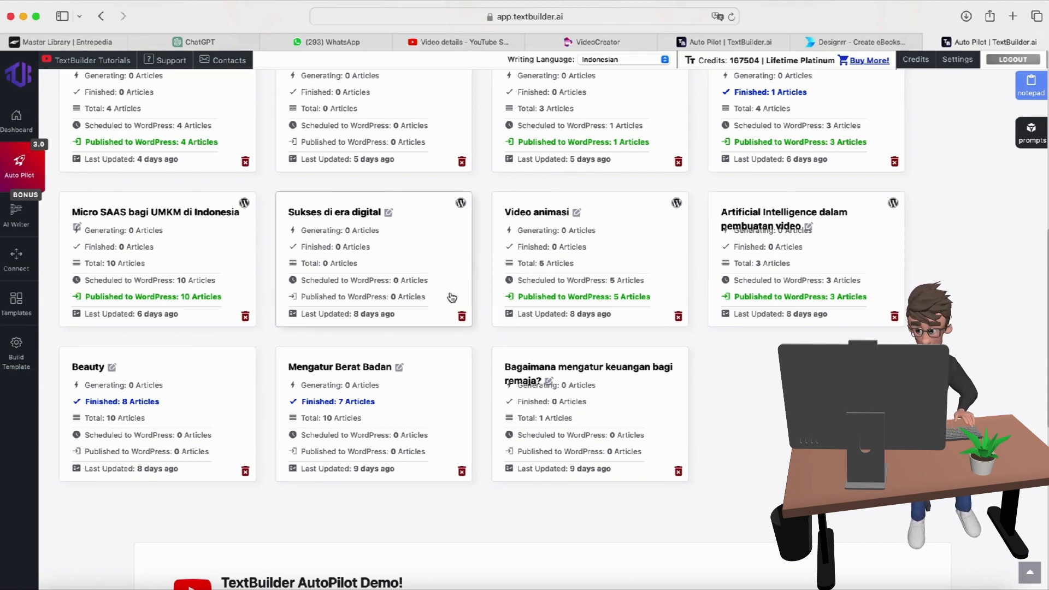
pyautogui.scroll(15, 476, 287)
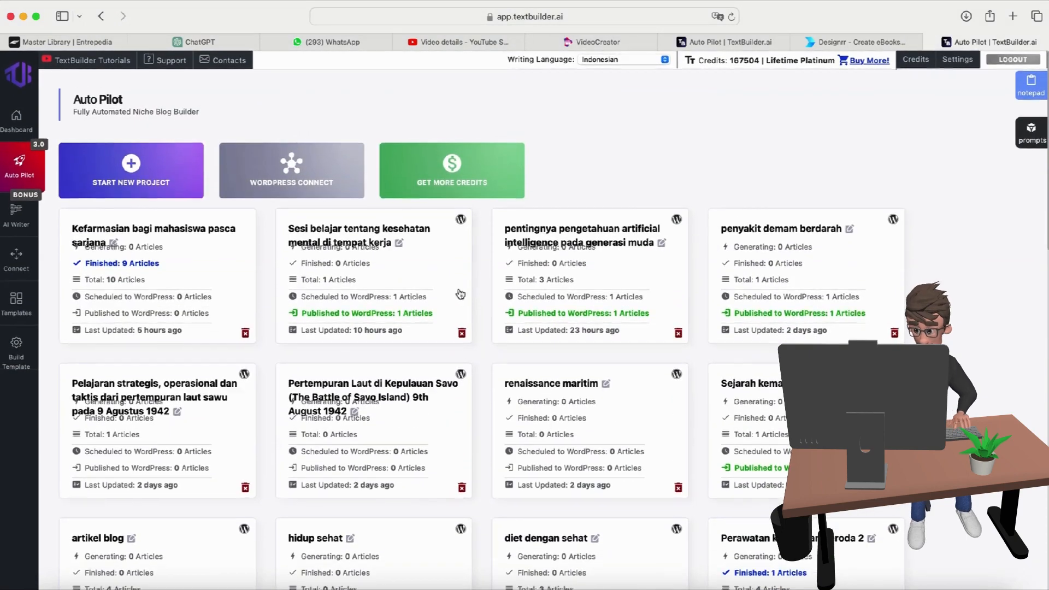
pyautogui.click(134, 167)
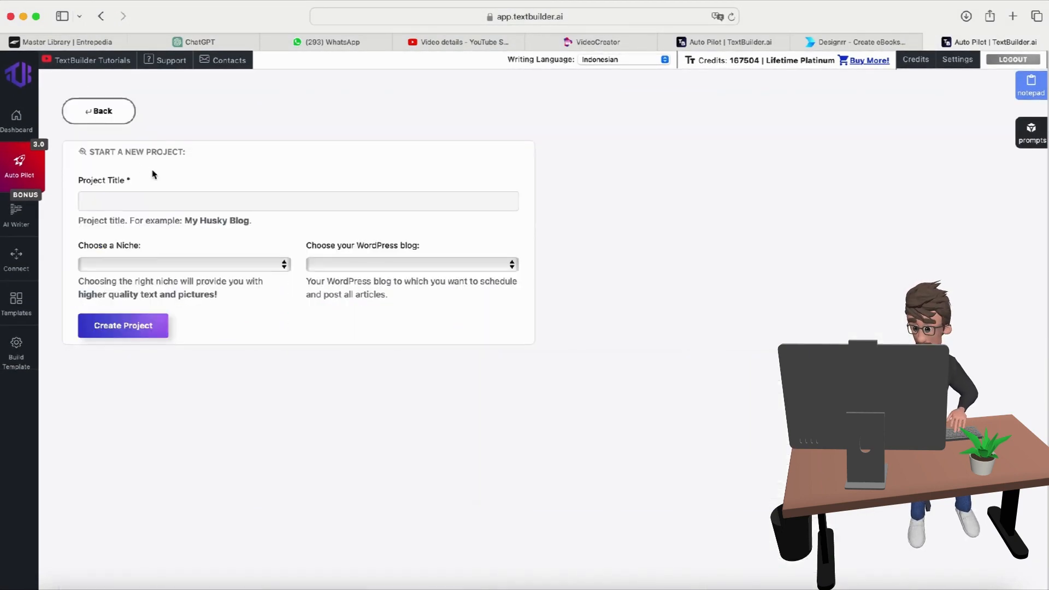
pyautogui.click(133, 202)
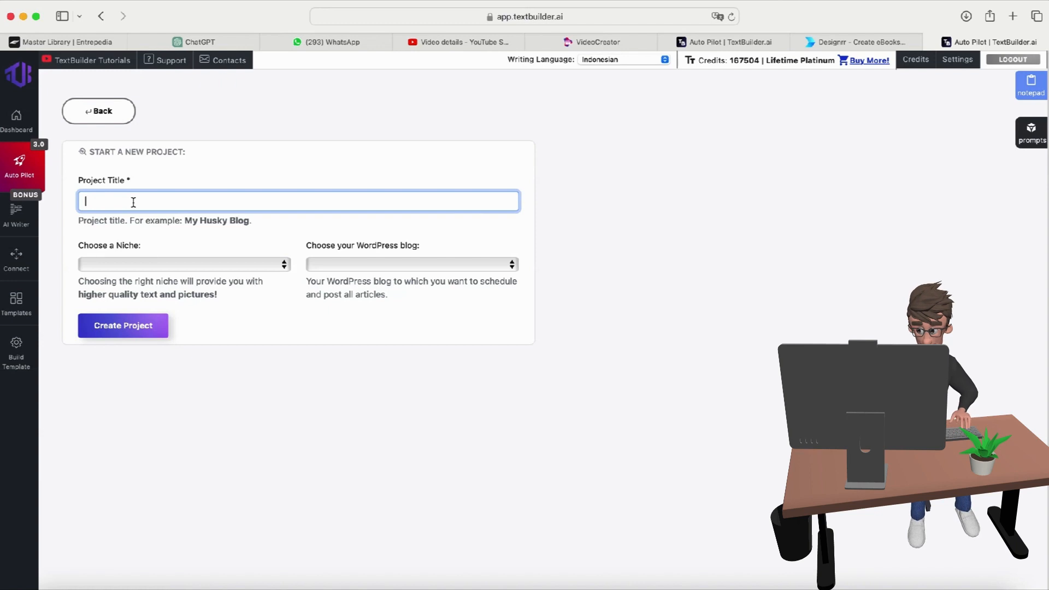
pyautogui.write('M')
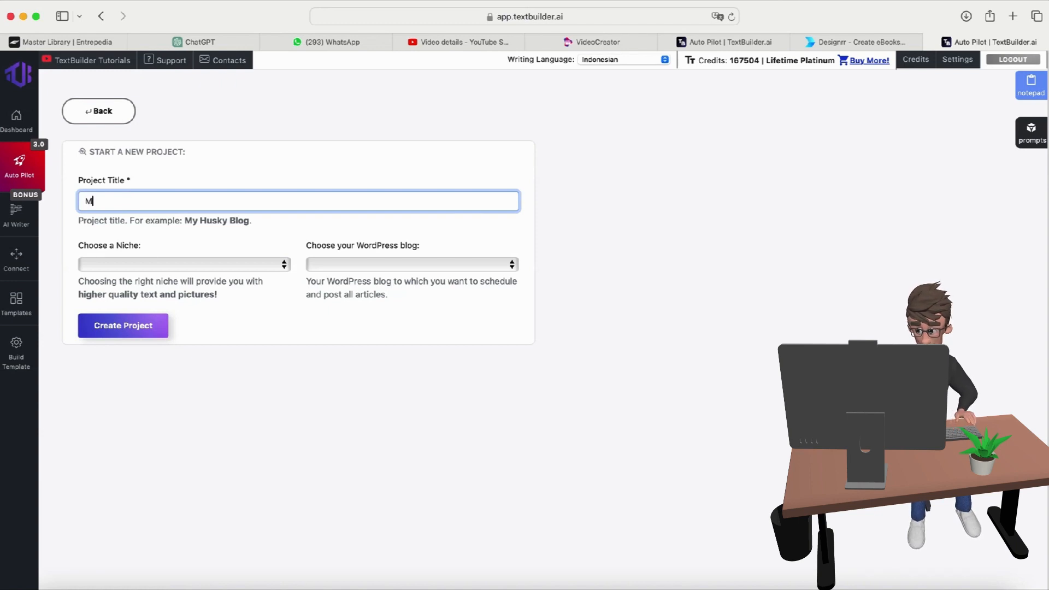
pyautogui.write('enjaga kesehatan')
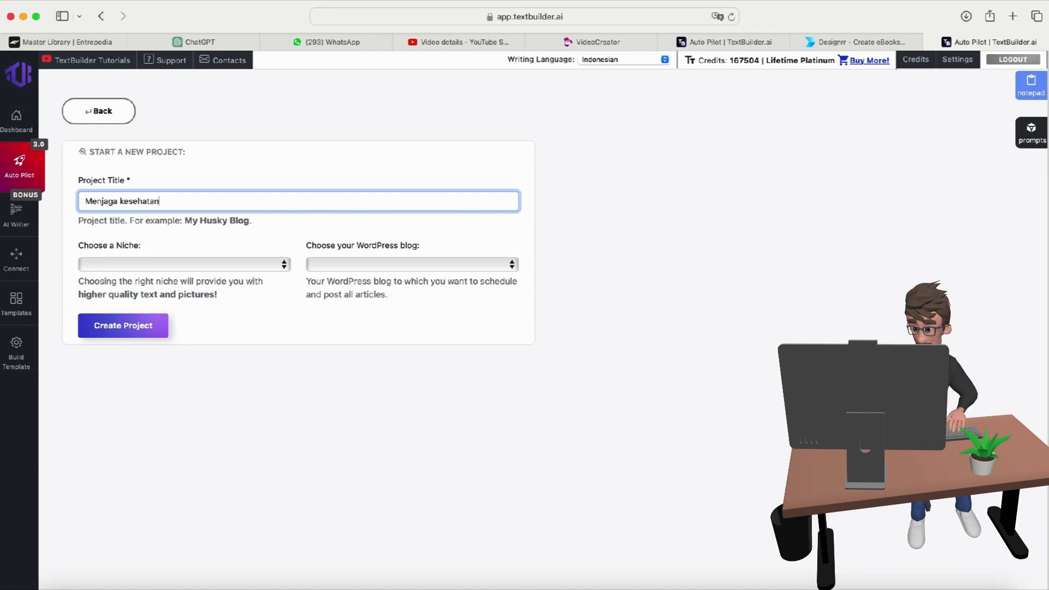
pyautogui.press('BackSpace')
pyautogui.press('BackSpace')
pyautogui.press('BackSpace')
pyautogui.press('BackSpace')
pyautogui.press('BackSpace')
pyautogui.press('BackSpace')
pyautogui.press('BackSpace')
pyautogui.press('BackSpace')
pyautogui.press('BackSpace')
pyautogui.press('BackSpace')
pyautogui.press('BackSpace')
pyautogui.press('BackSpace')
pyautogui.press('BackSpace')
pyautogui.press('BackSpace')
pyautogui.press('BackSpace')
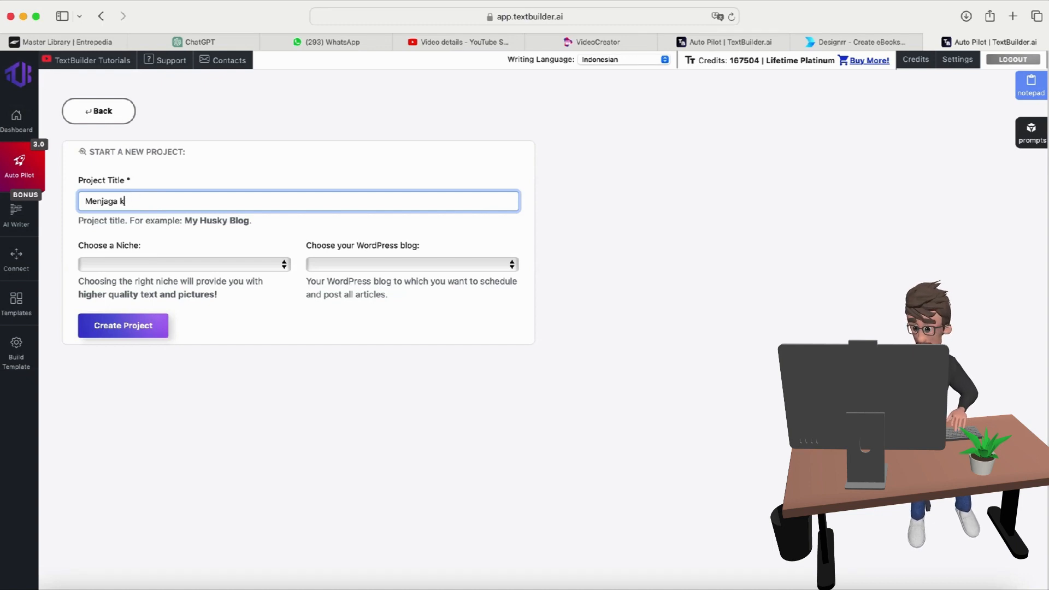
# Step: Enter the project title "Tips berolah raga setelah berpuasa 30 hari"
pyautogui.write('T')
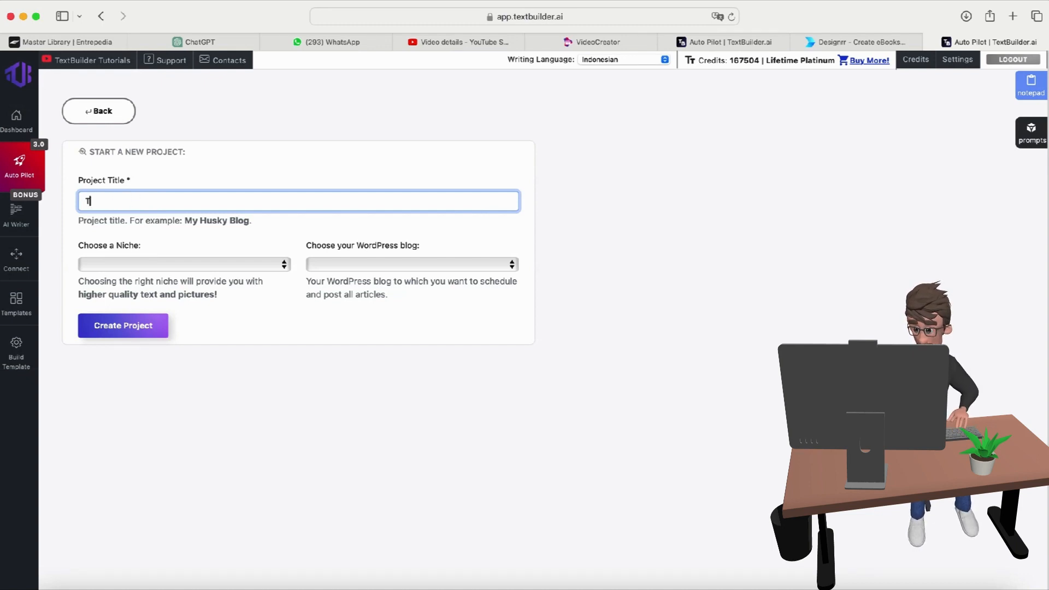
pyautogui.write('ips beroal')
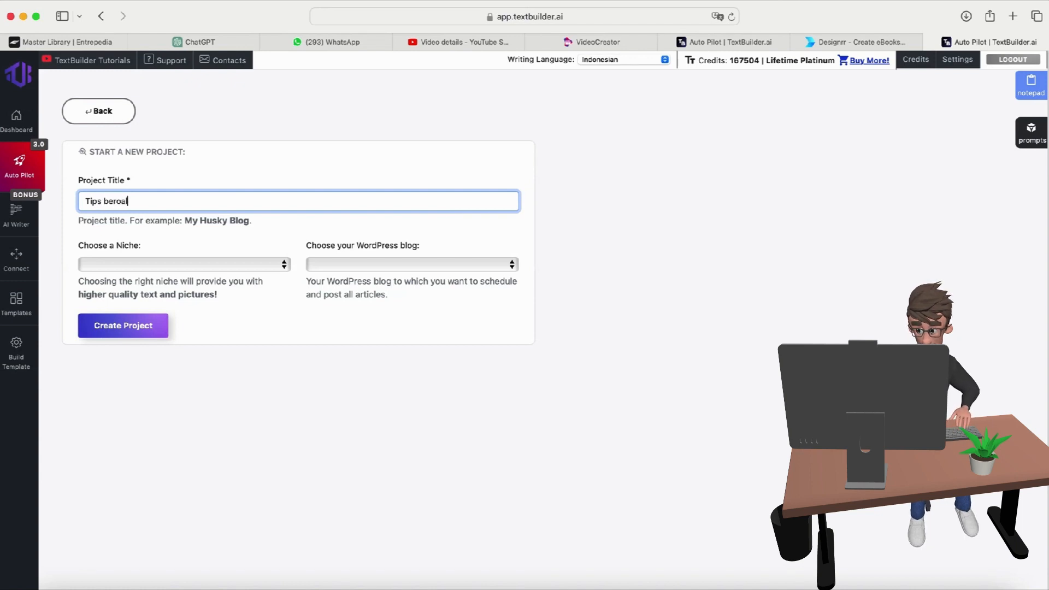
pyautogui.press('BackSpace')
pyautogui.press('BackSpace')
pyautogui.write('lah raga')
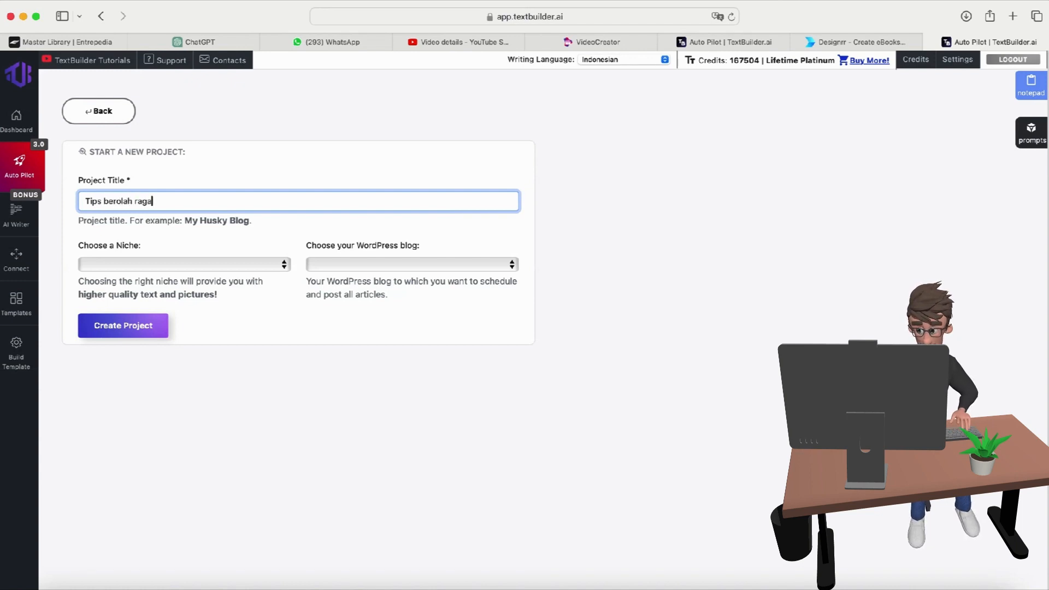
pyautogui.write(' setelah berpuasa')
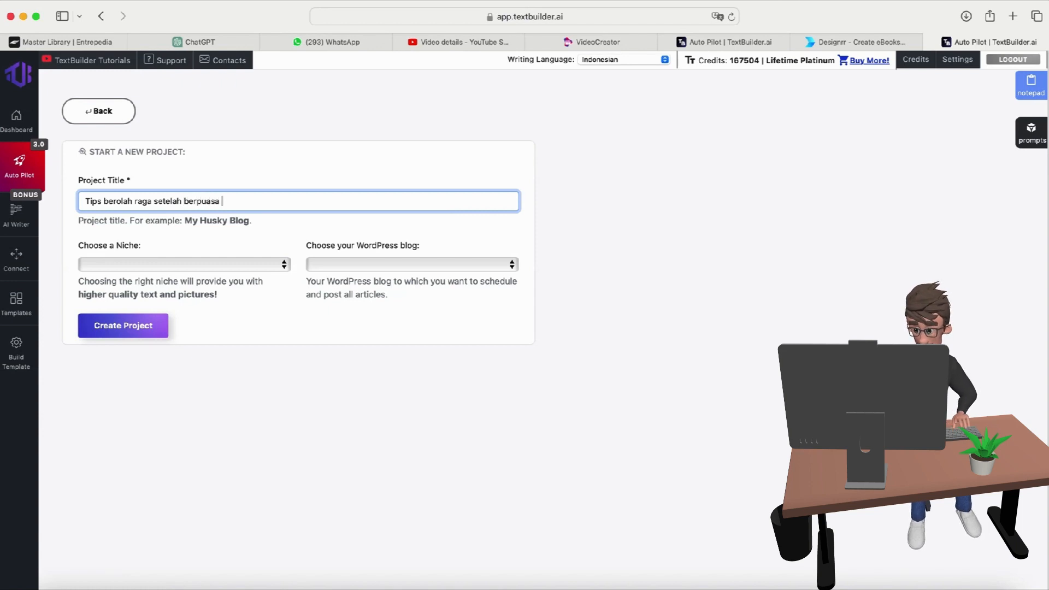
pyautogui.write(' 30 hari')
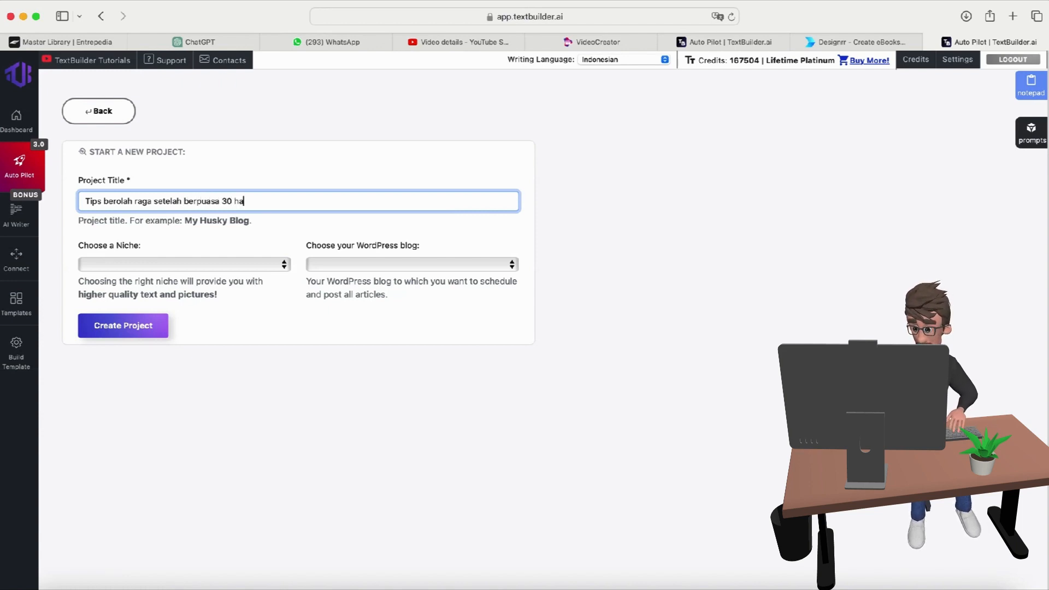
# Step: Insert "memulai aktifitas" after "Tips" in the project title and shorten "berolah" to "olah"
pyautogui.click(102, 202)
pyautogui.write('memul')
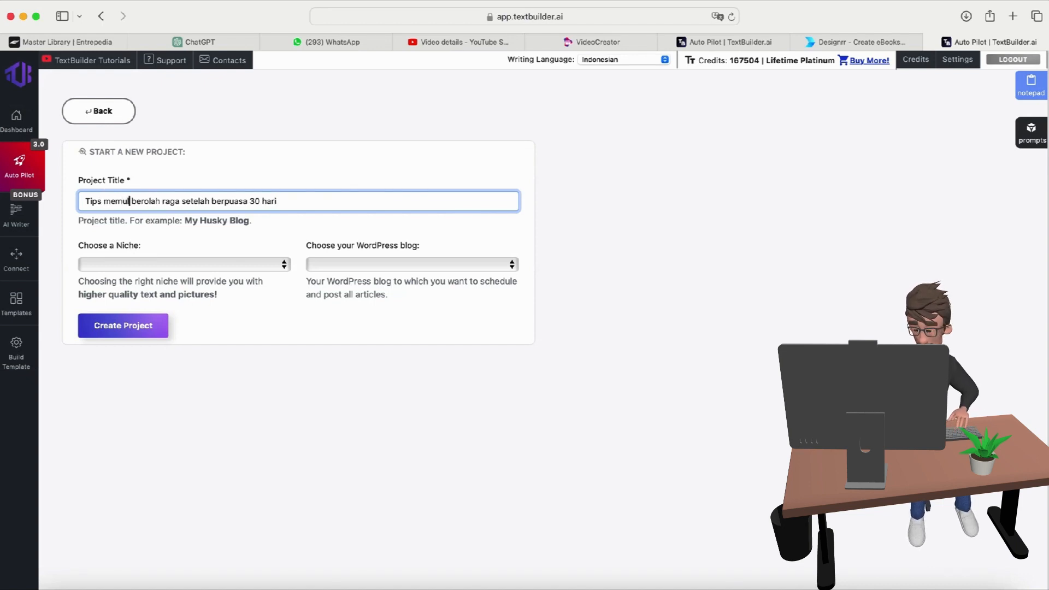
pyautogui.write('ai aktifit')
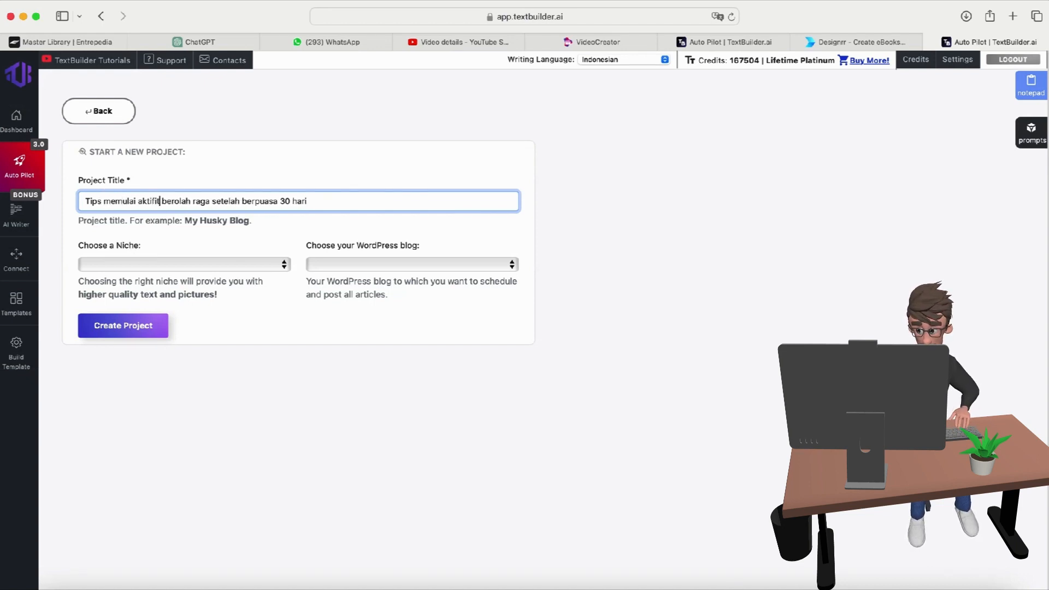
pyautogui.write('as')
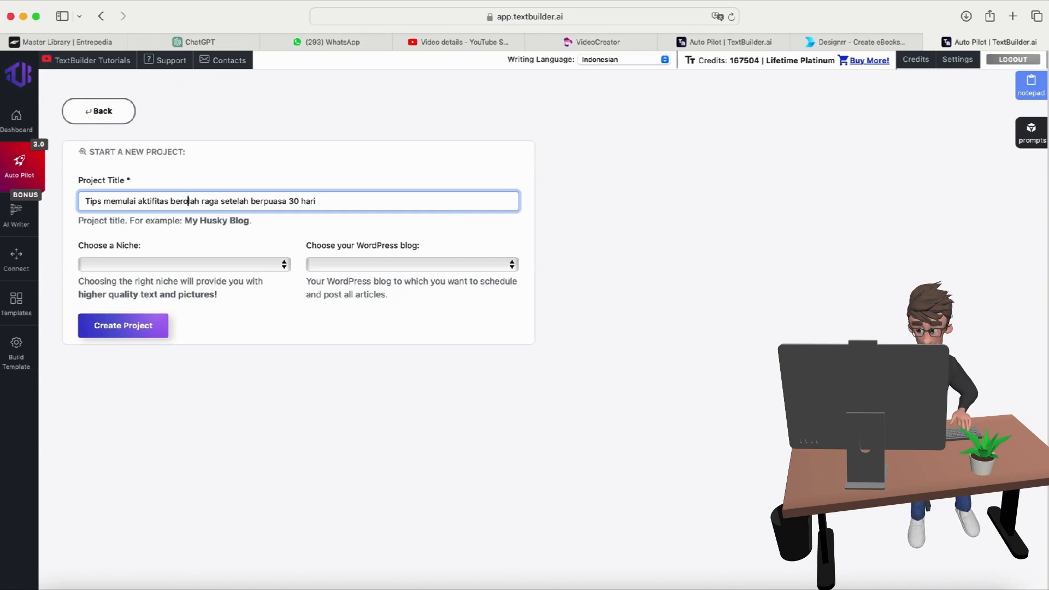
pyautogui.press('BackSpace')
pyautogui.press('BackSpace')
pyautogui.press('BackSpace')
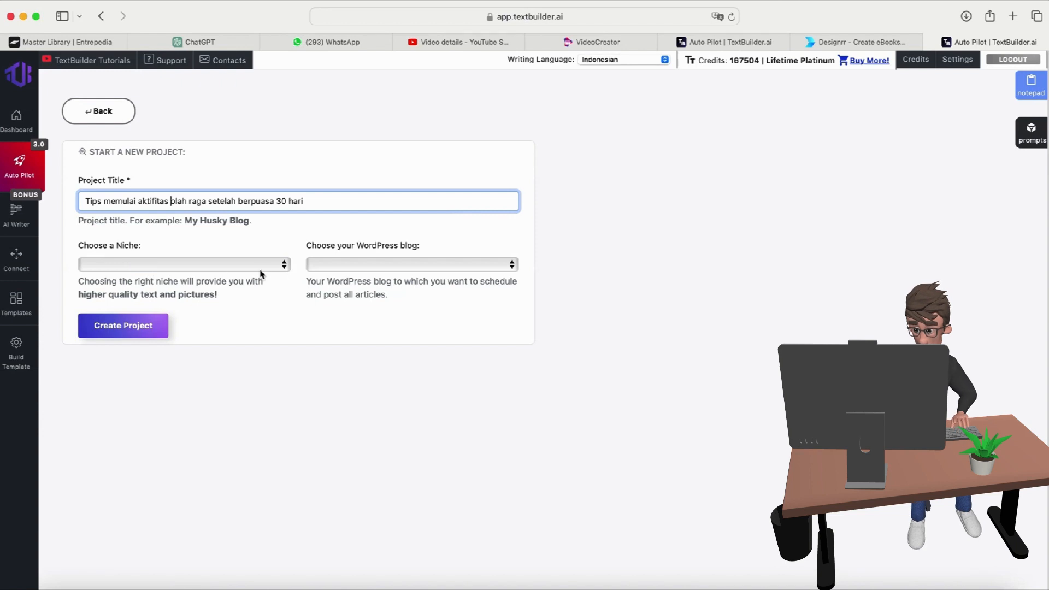
# Step: Choose the Fitness and nutrition niche and the WordPress blog emaslewai.com, and create the project
pyautogui.click(284, 265)
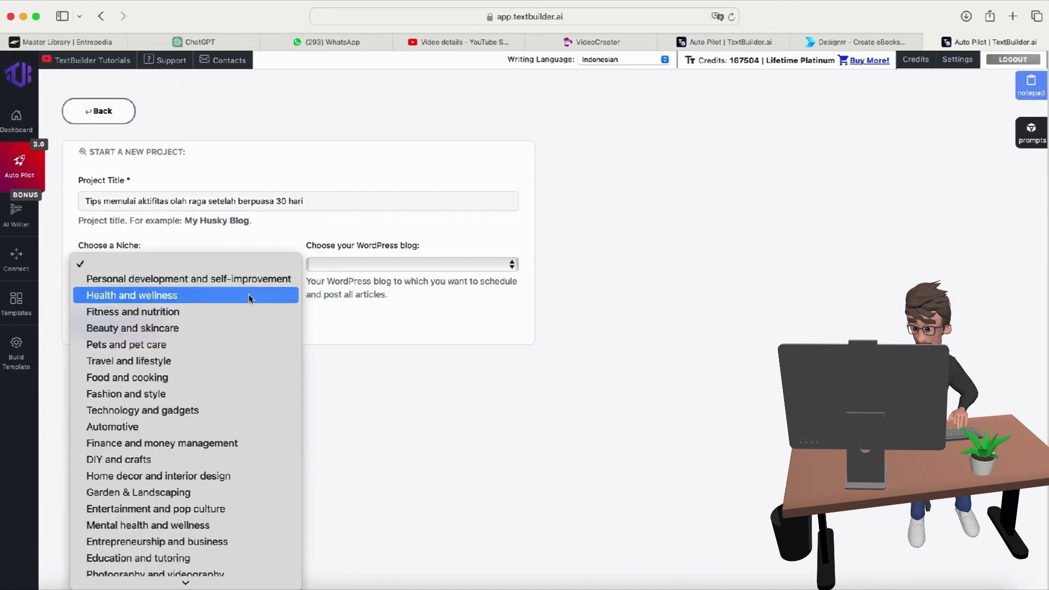
pyautogui.click(231, 317)
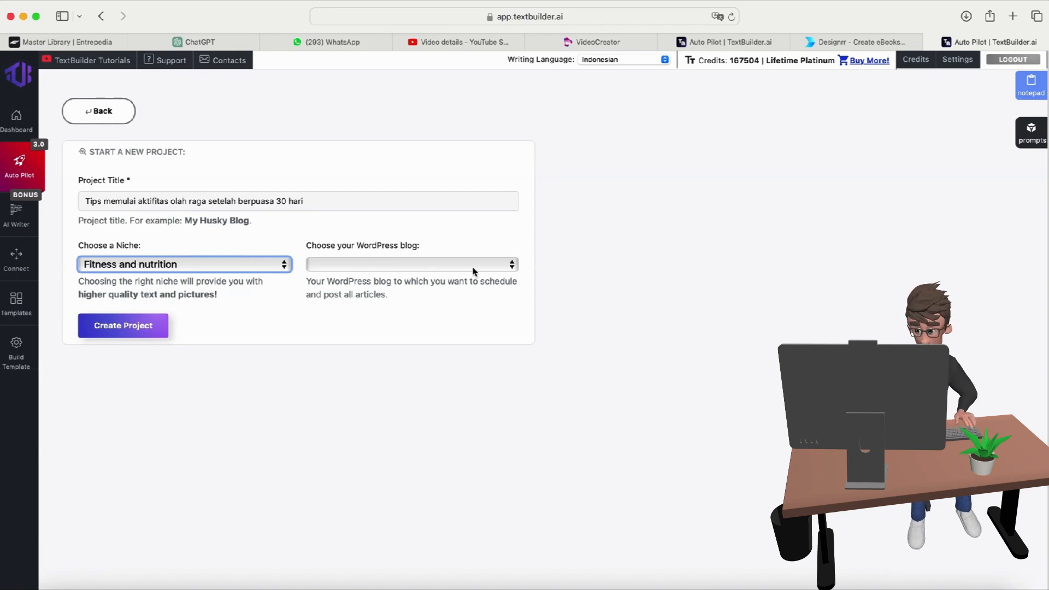
pyautogui.click(512, 265)
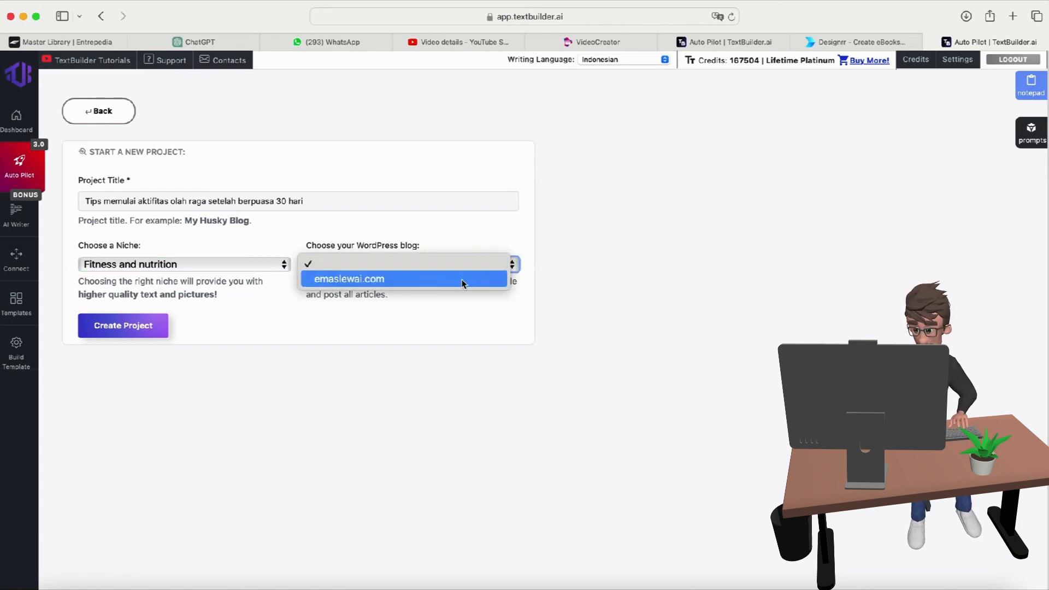
pyautogui.click(385, 281)
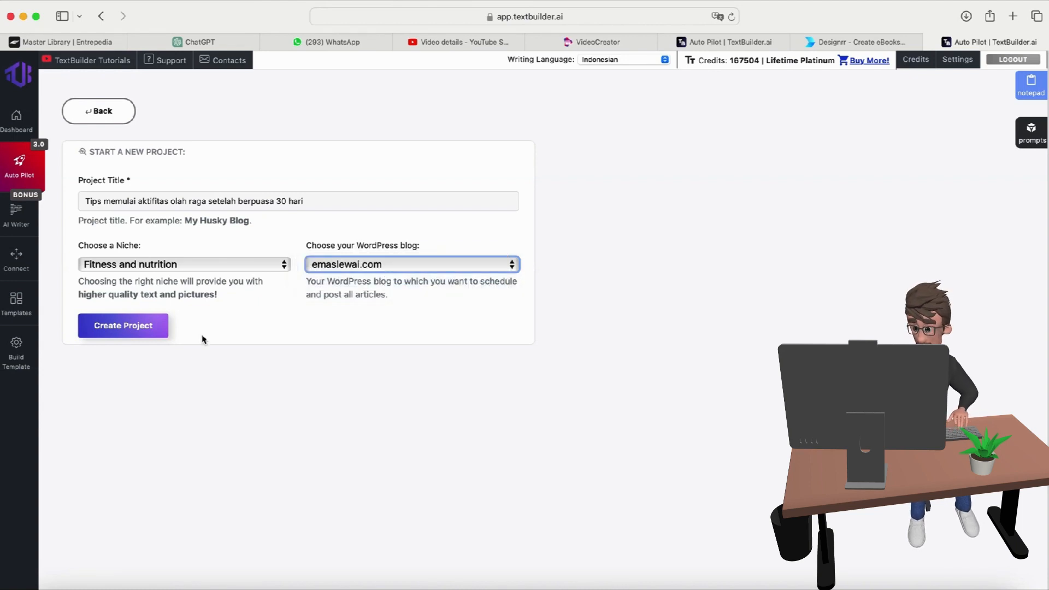
pyautogui.click(132, 328)
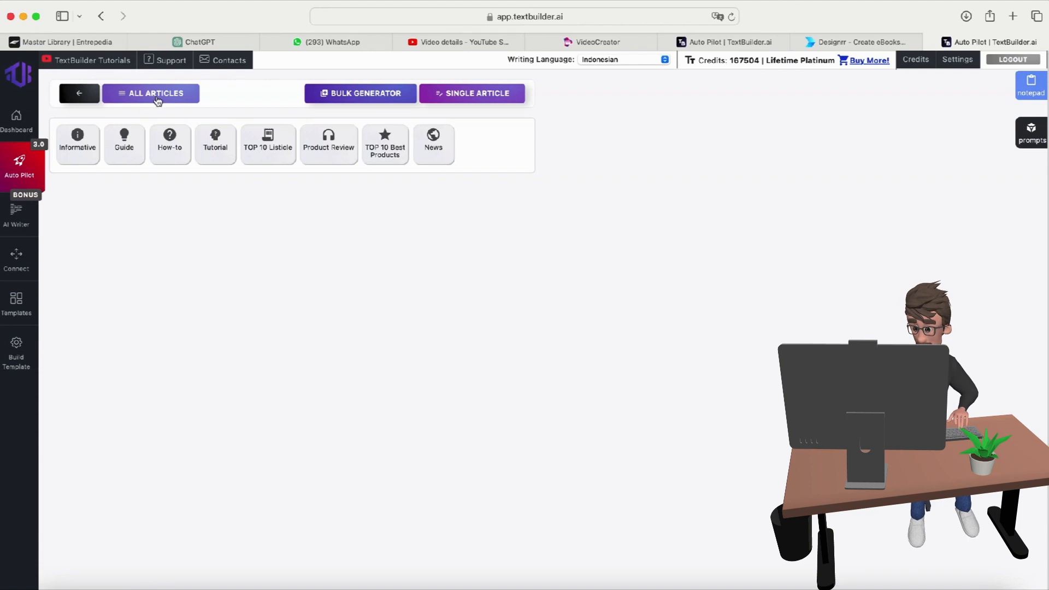
# Step: In the project's Bulk Generator, replace the sample smart keywords with "Puasa, olah raga, makanan, waktu aktifitas, durasi"
pyautogui.click(360, 96)
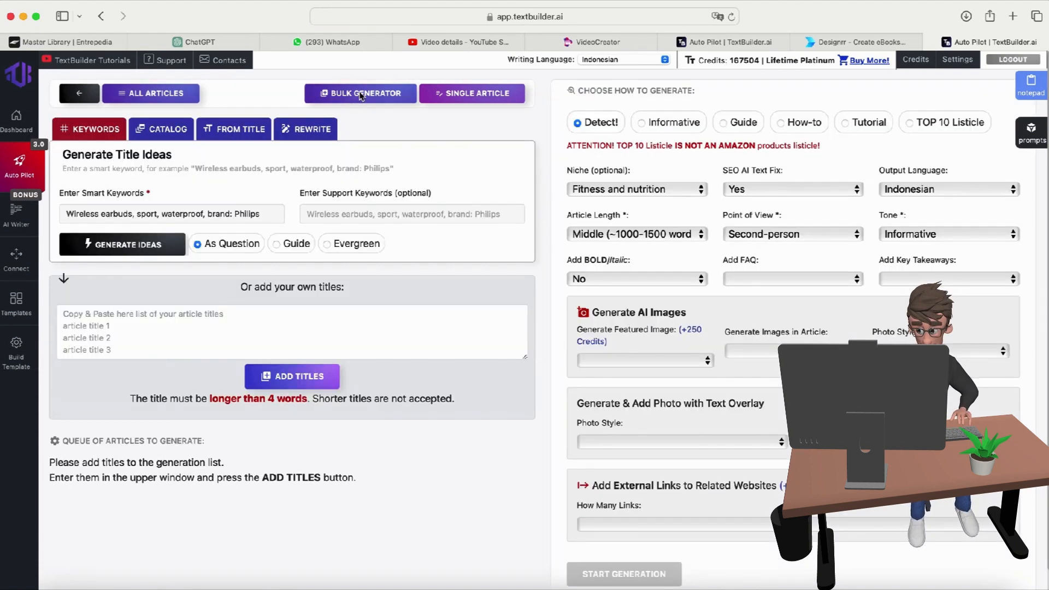
pyautogui.click(74, 213)
pyautogui.moveTo(74, 212); pyautogui.dragTo(269, 212)
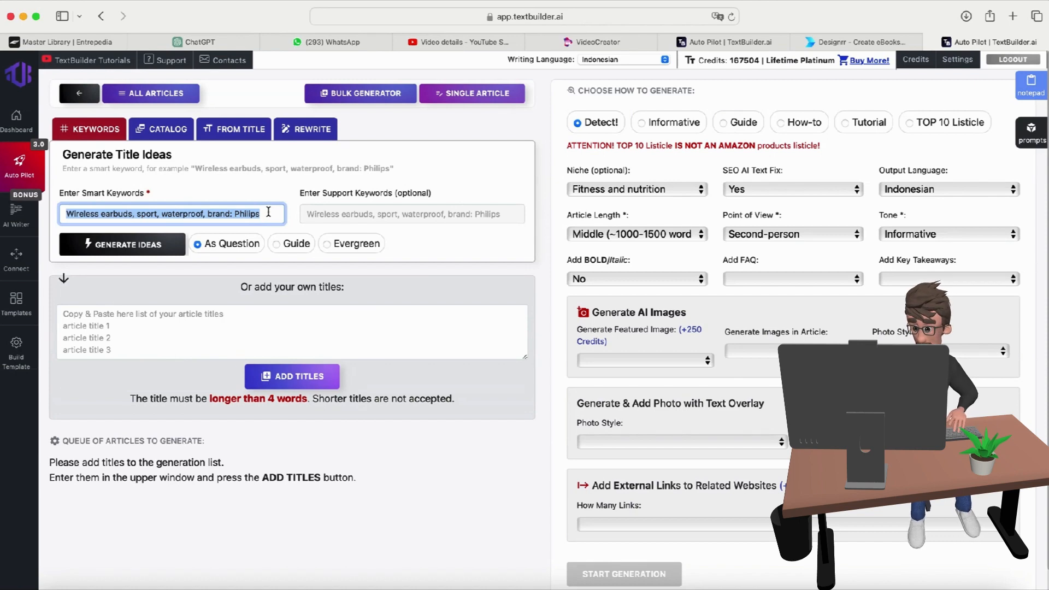
pyautogui.write('Puasa')
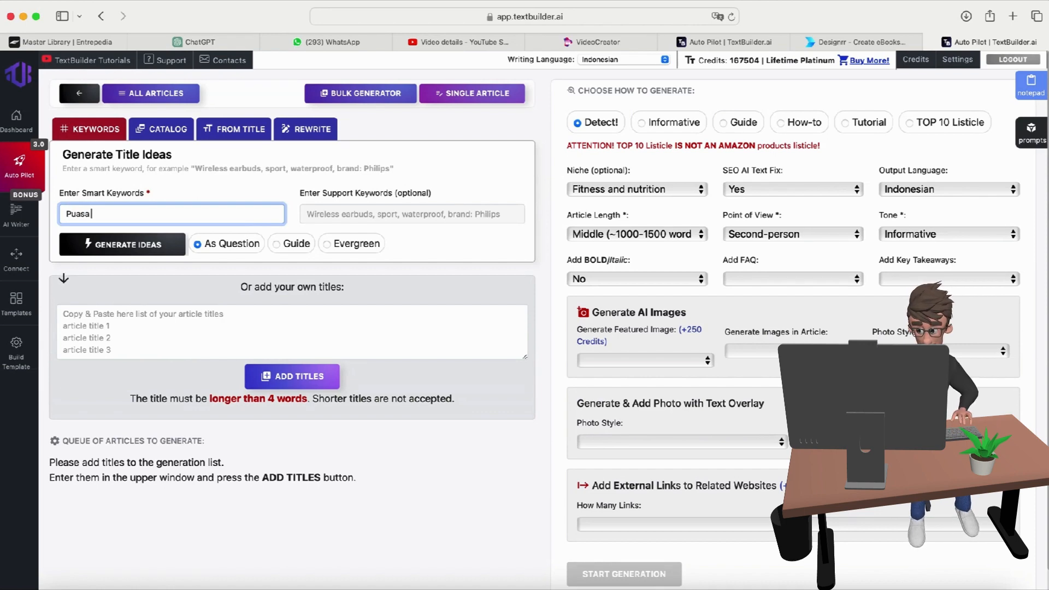
pyautogui.write(', d')
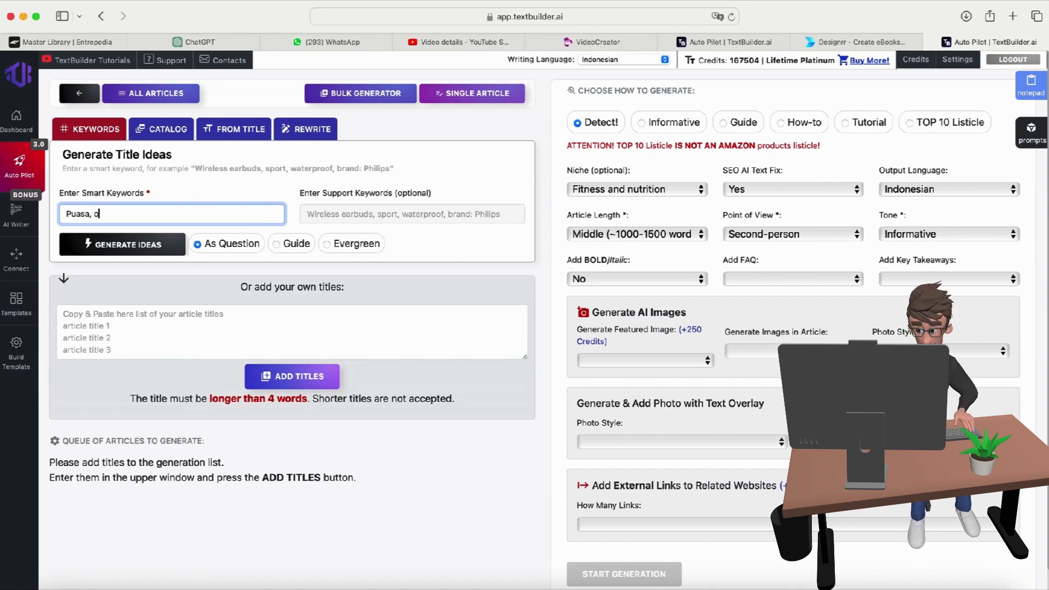
pyautogui.write('lah raga')
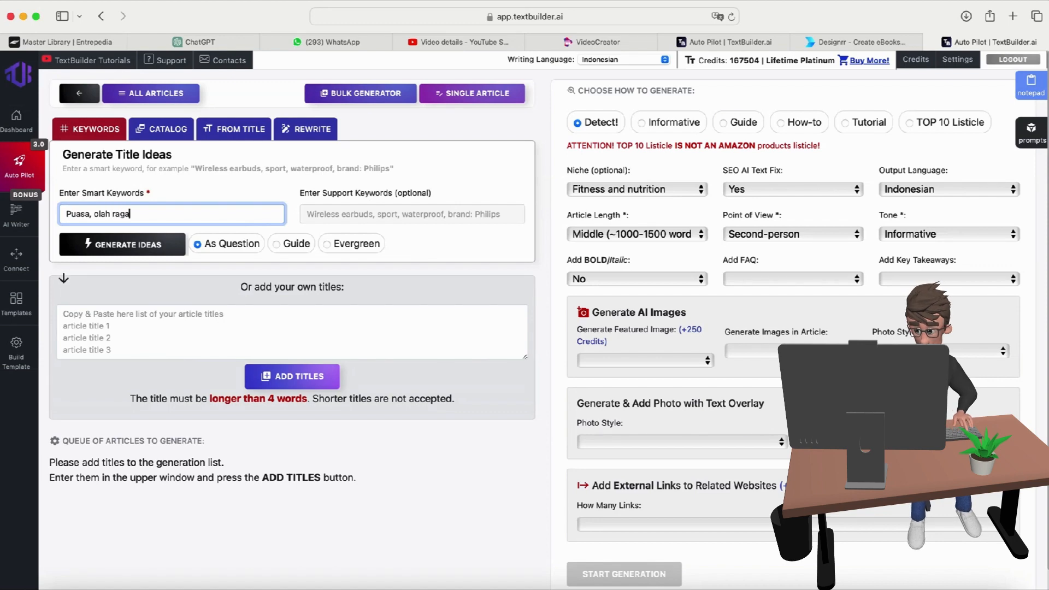
pyautogui.write(',')
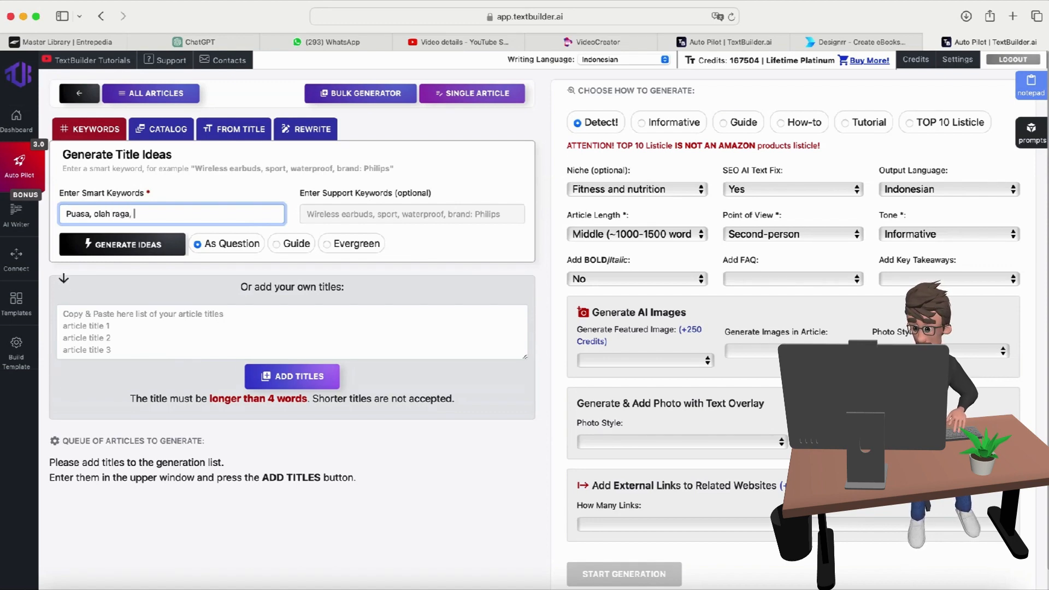
pyautogui.write(' makanan')
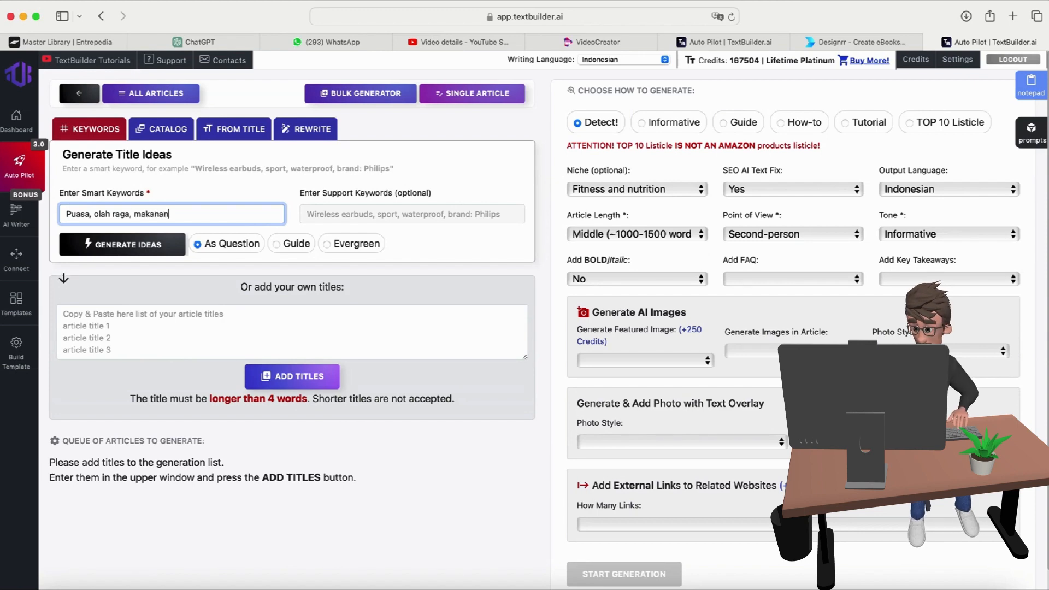
pyautogui.write(', ')
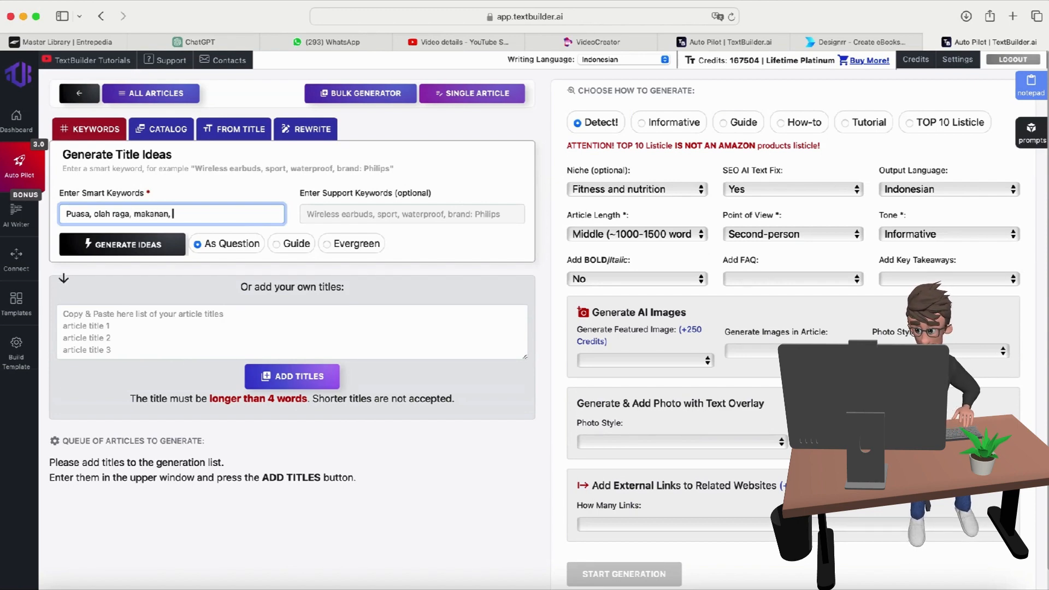
pyautogui.write('waktu')
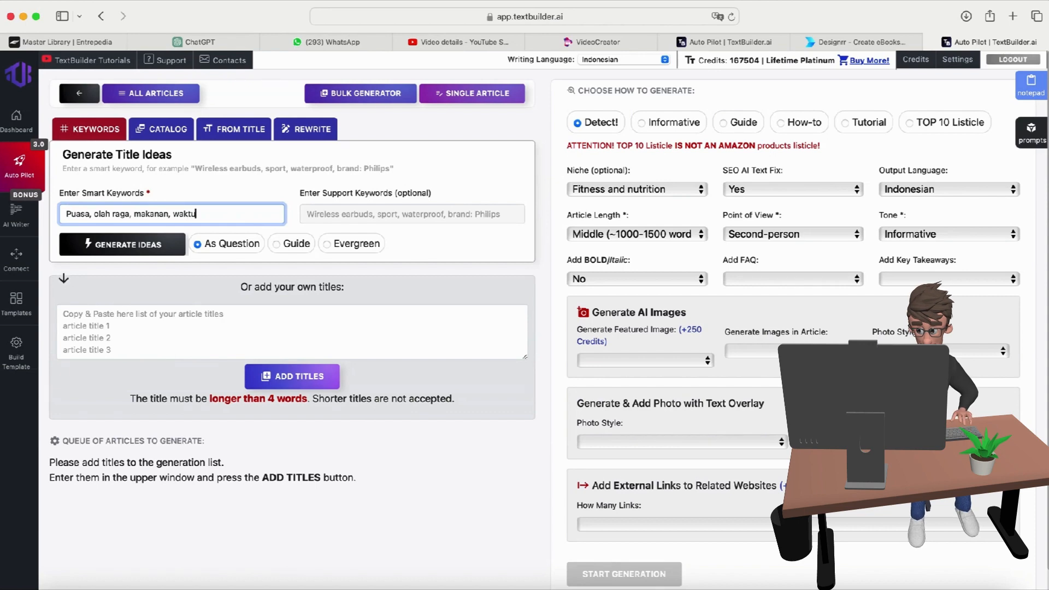
pyautogui.write(' aktifita')
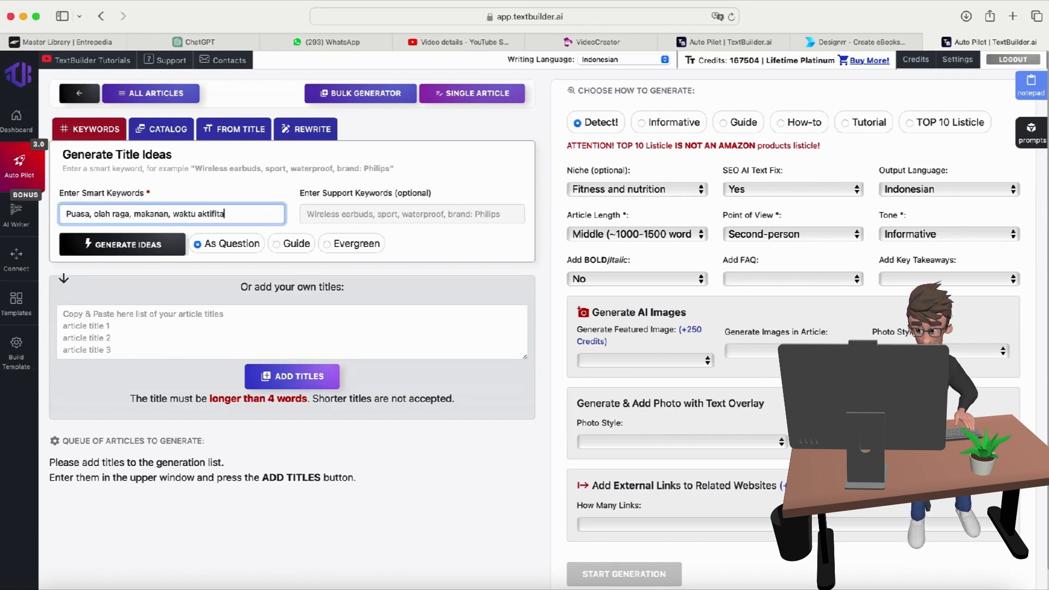
pyautogui.write('s, durasi')
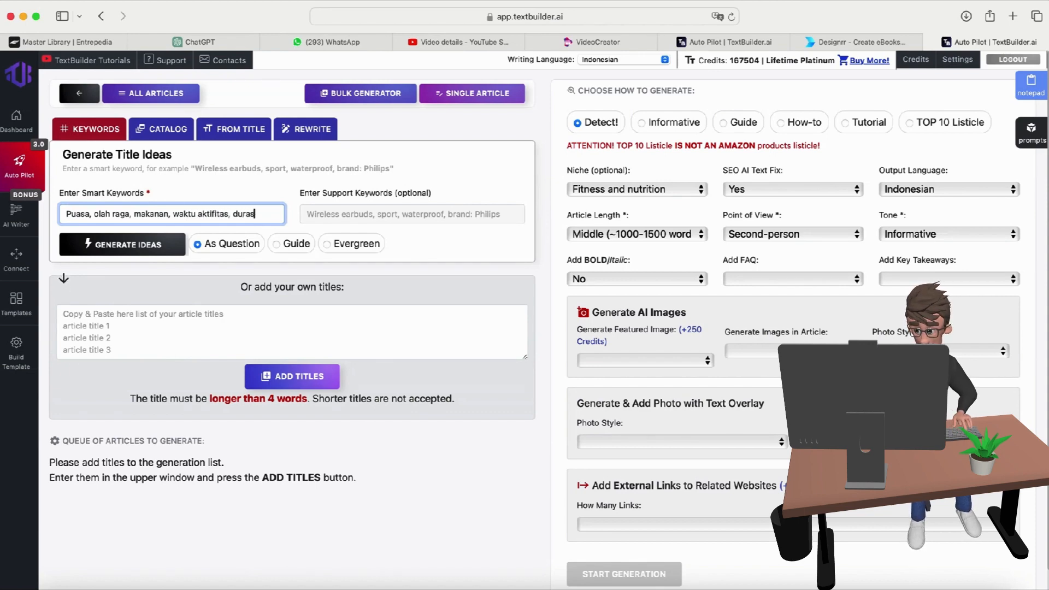
# Step: Enter the support keywords "indoor, outdoor, calisthenic, gymnastic" for the title ideas
pyautogui.click(333, 216)
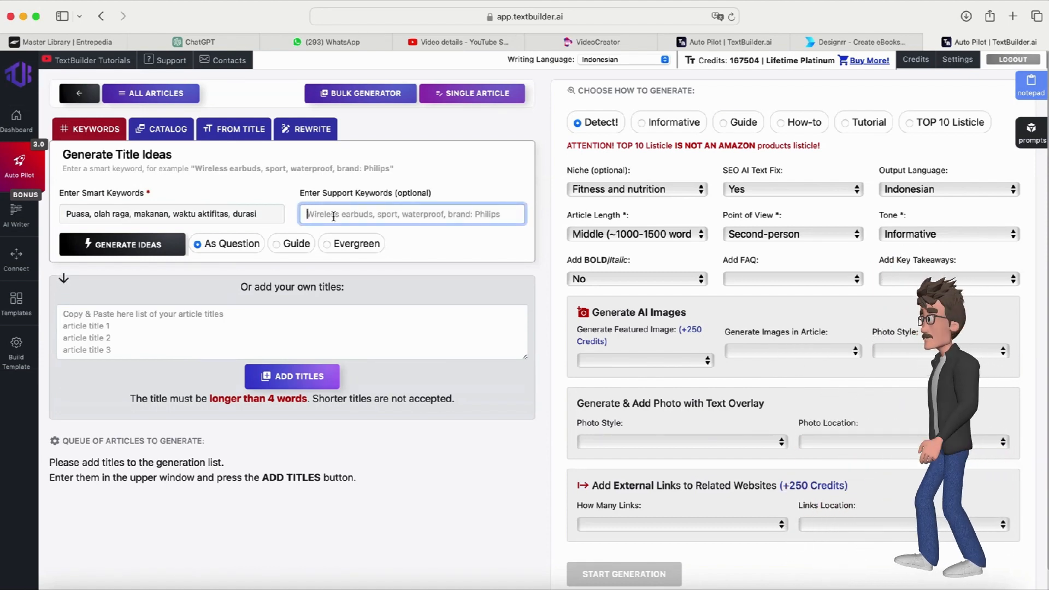
pyautogui.write('indoor')
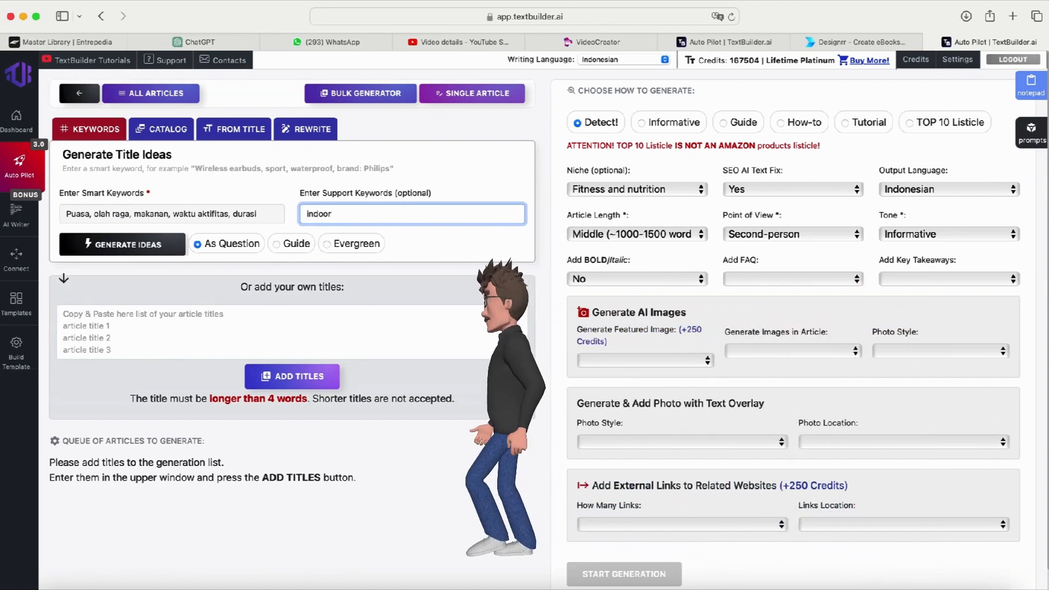
pyautogui.write(', outdoor')
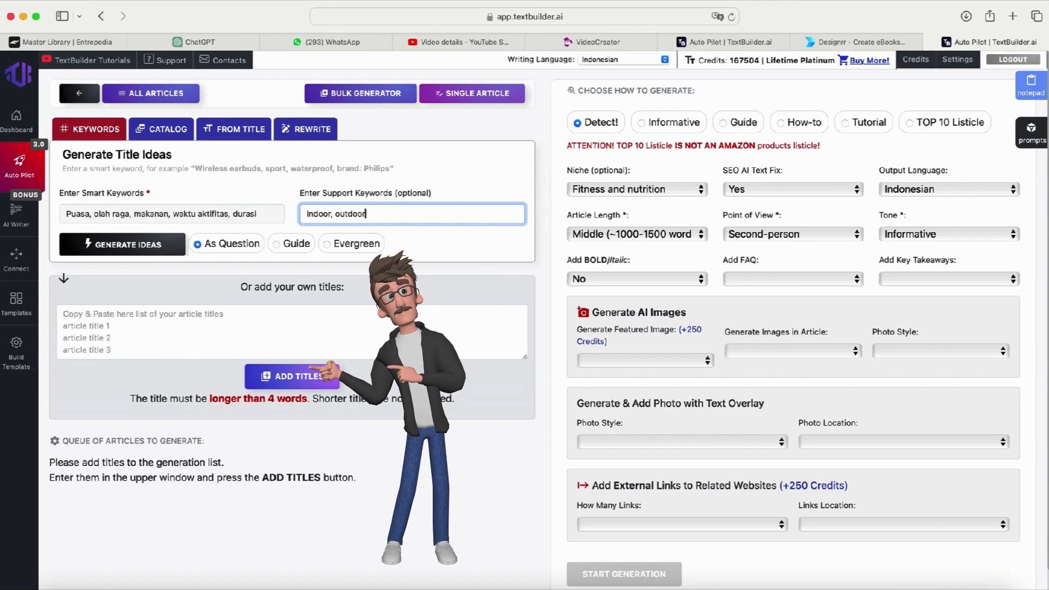
pyautogui.write(', ca')
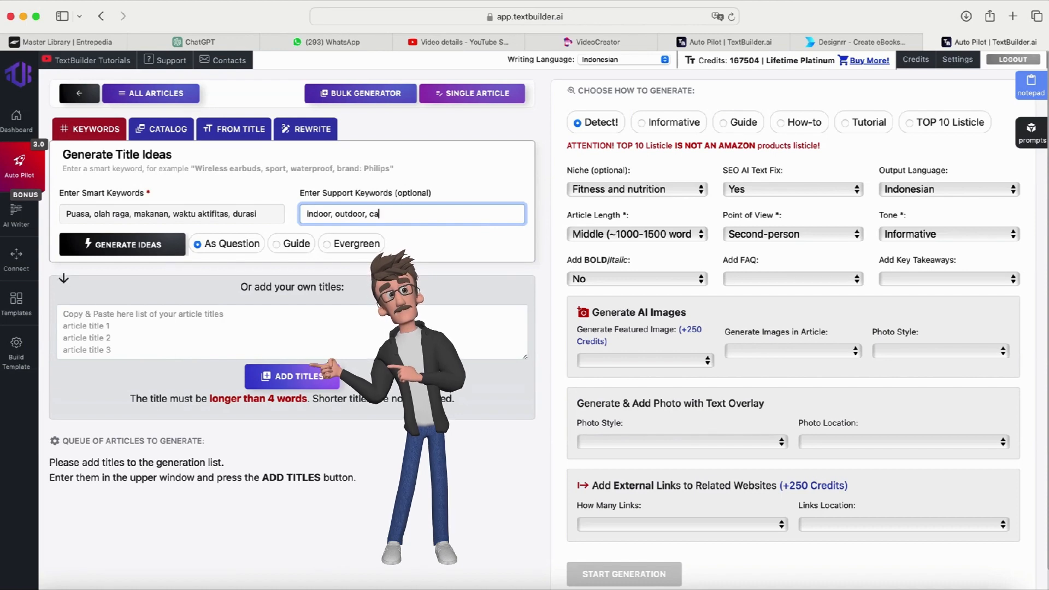
pyautogui.write('listh')
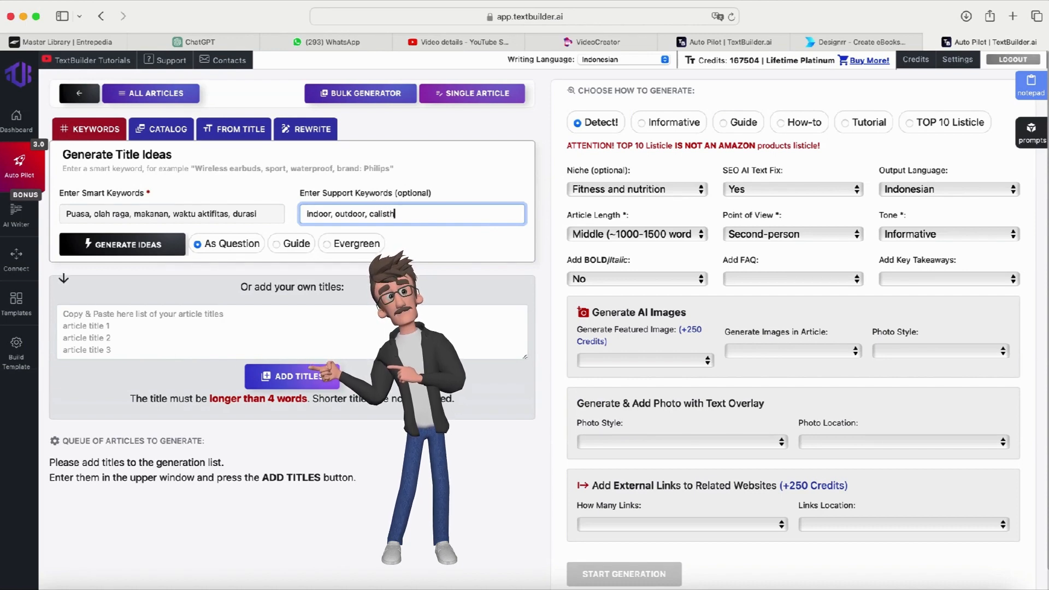
pyautogui.write('enic')
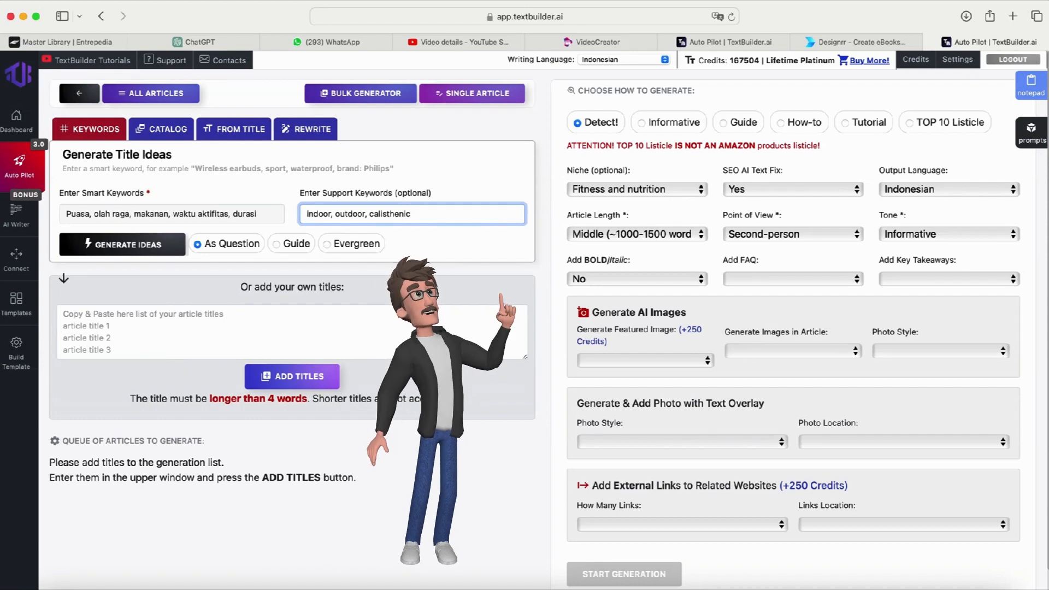
pyautogui.write(', ')
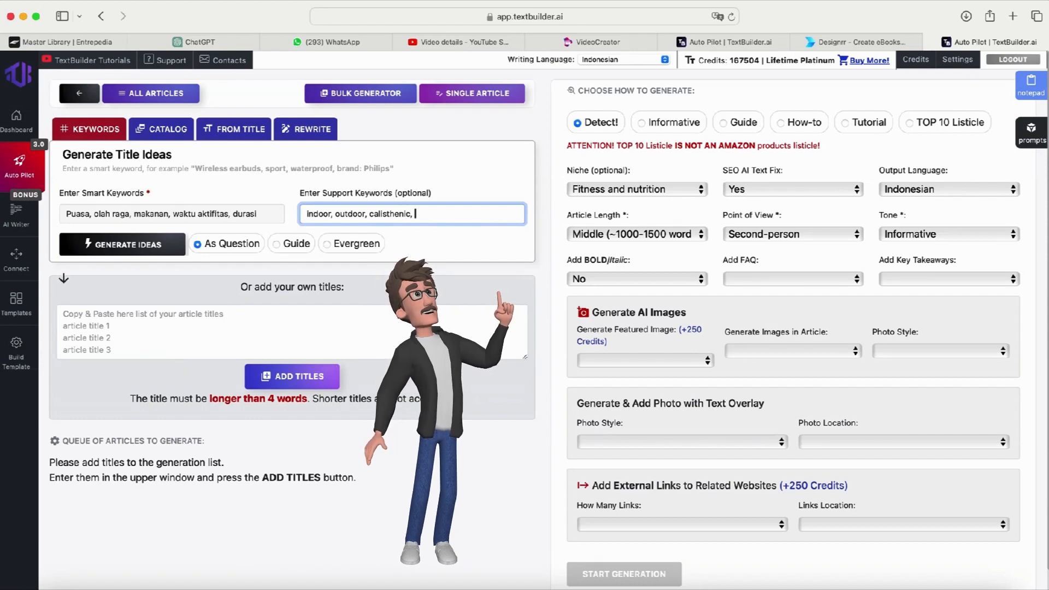
pyautogui.write('gy')
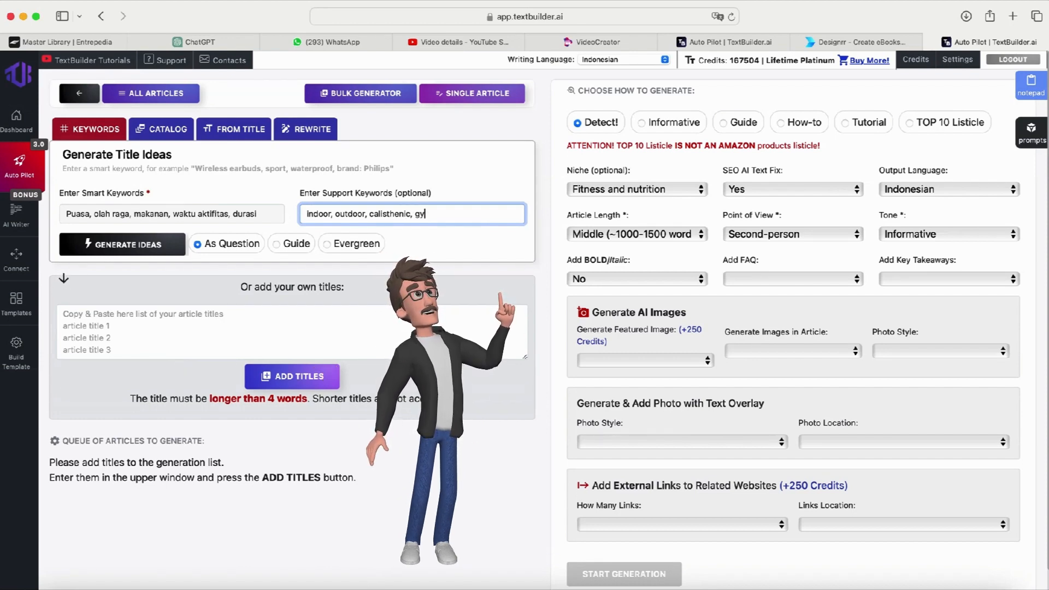
pyautogui.write('mnast')
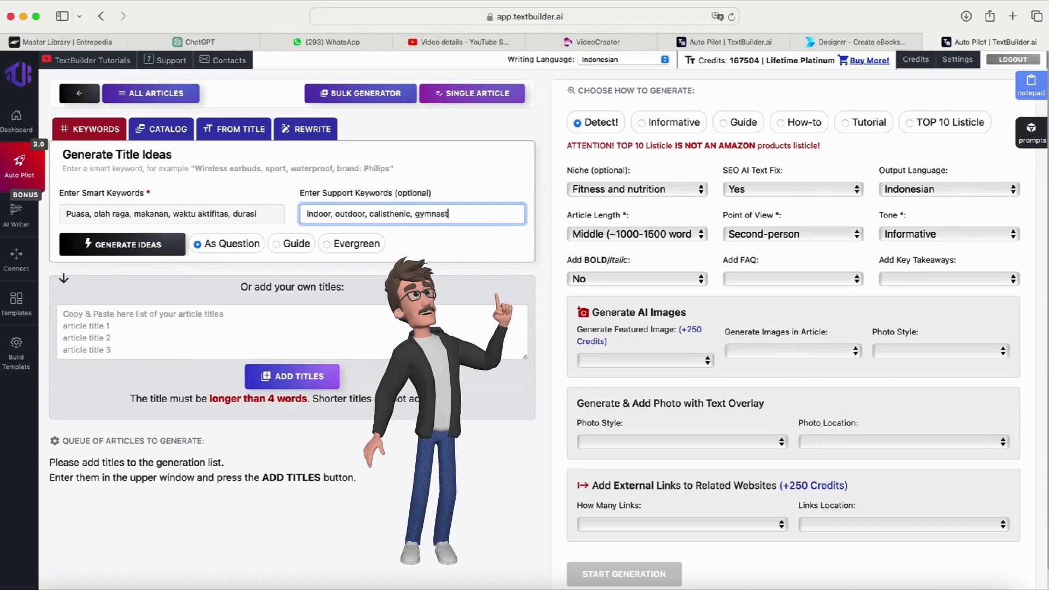
pyautogui.write('ic')
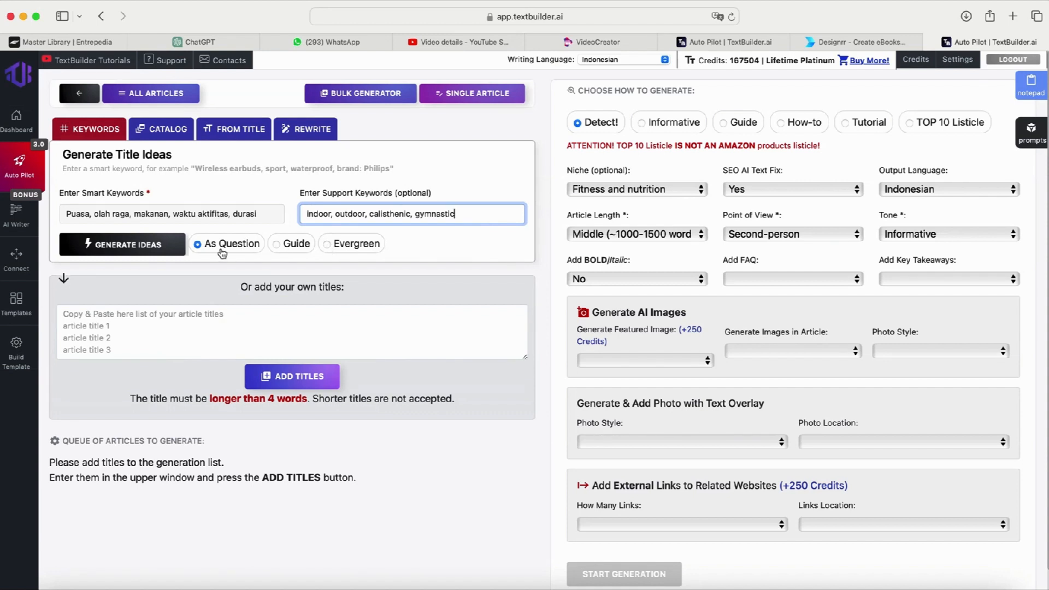
# Step: Generate question-style title ideas from the keywords and add all of them to the article generation queue
pyautogui.click(117, 249)
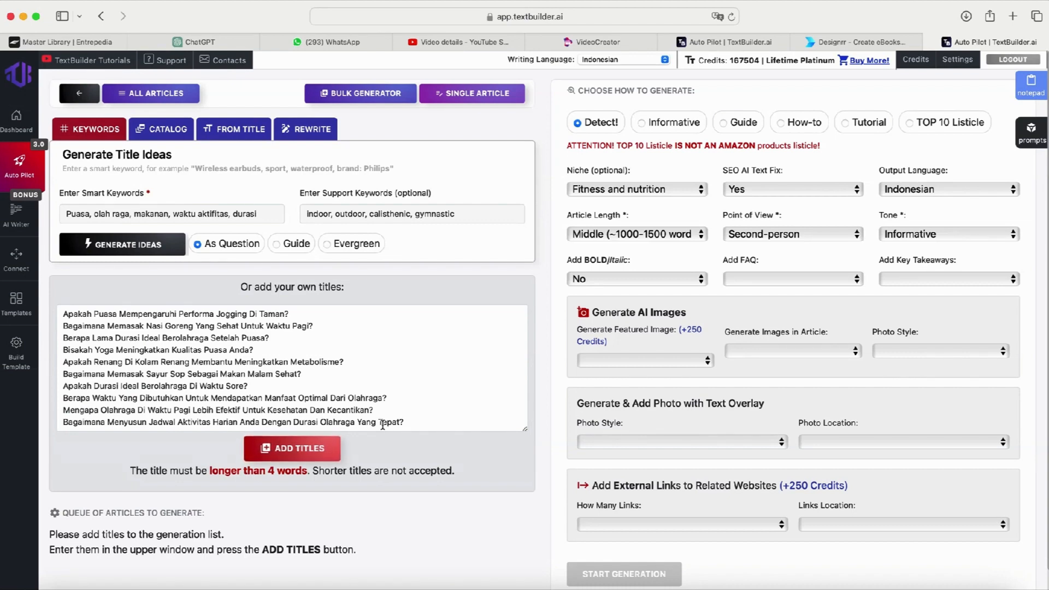
pyautogui.click(299, 454)
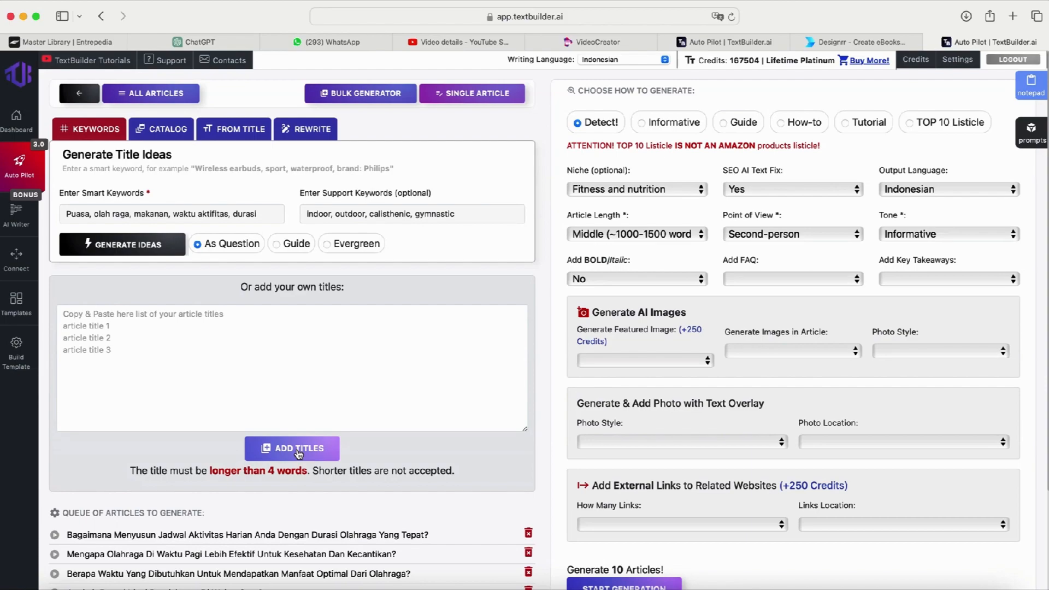
pyautogui.scroll(-5, 299, 454)
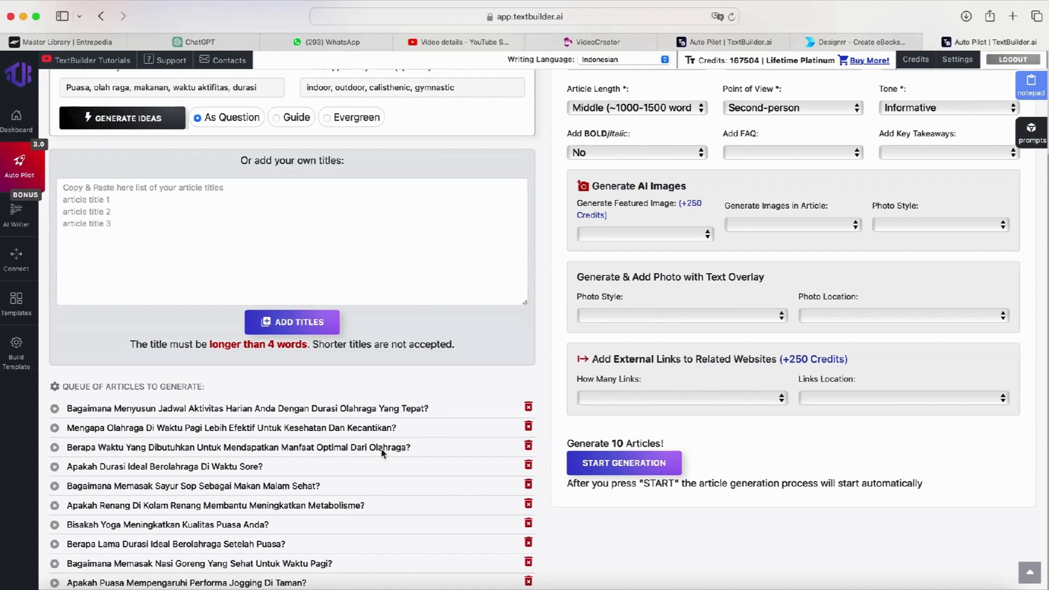
# Step: Set the articles to the Informative type with bold/italic set to Yes and an FAQ of 3 Answers
pyautogui.scroll(3, 411, 398)
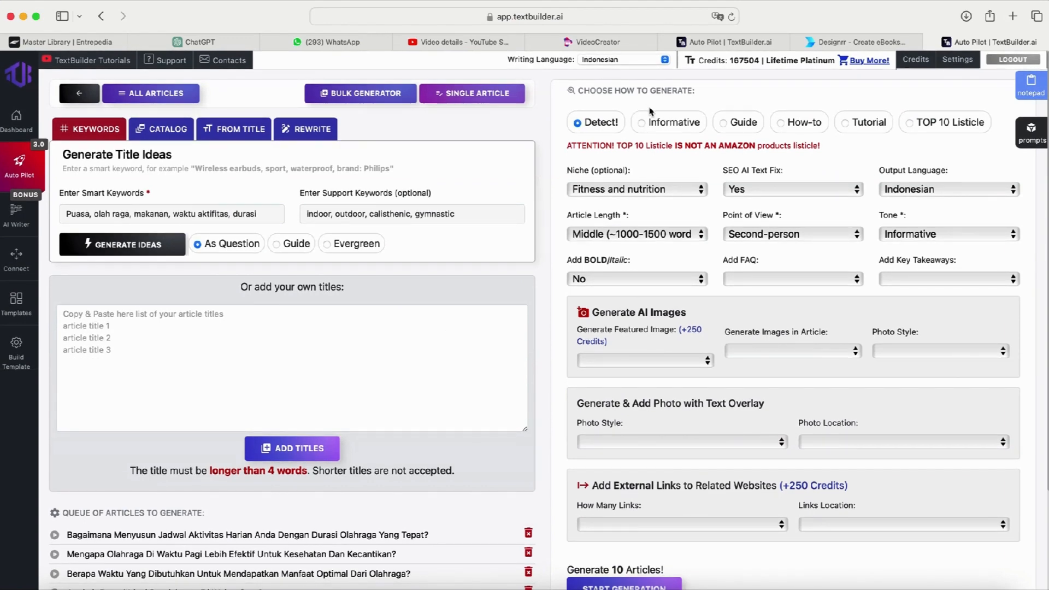
pyautogui.click(676, 126)
pyautogui.click(699, 280)
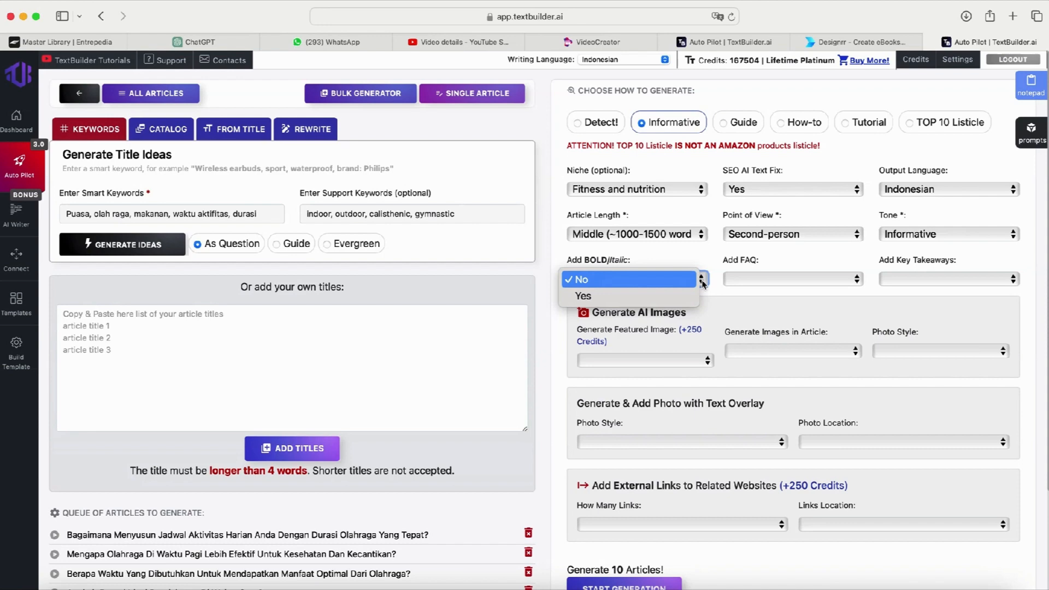
pyautogui.click(675, 297)
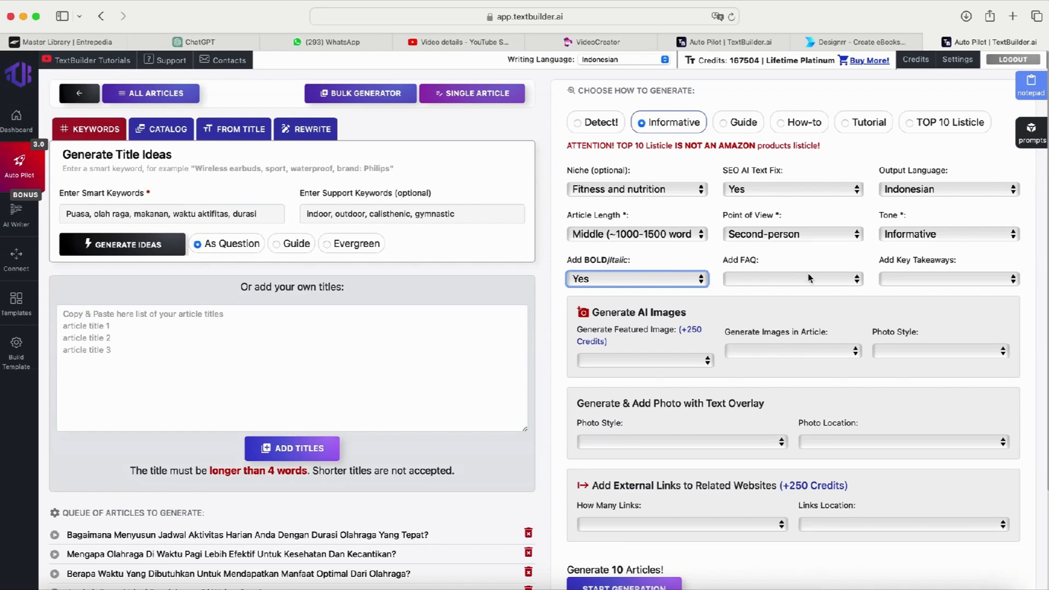
pyautogui.click(859, 279)
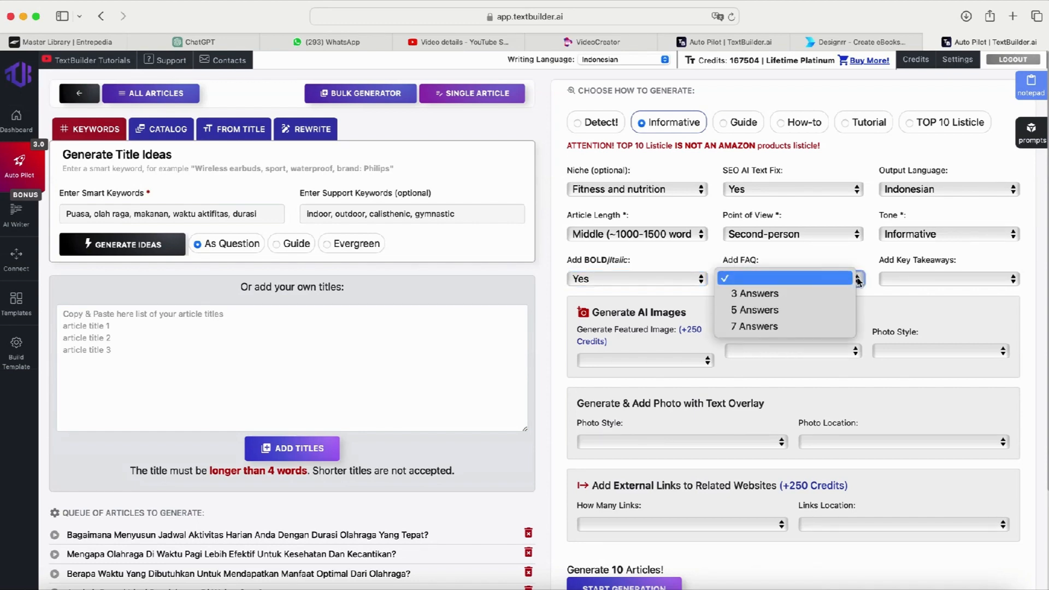
pyautogui.click(813, 301)
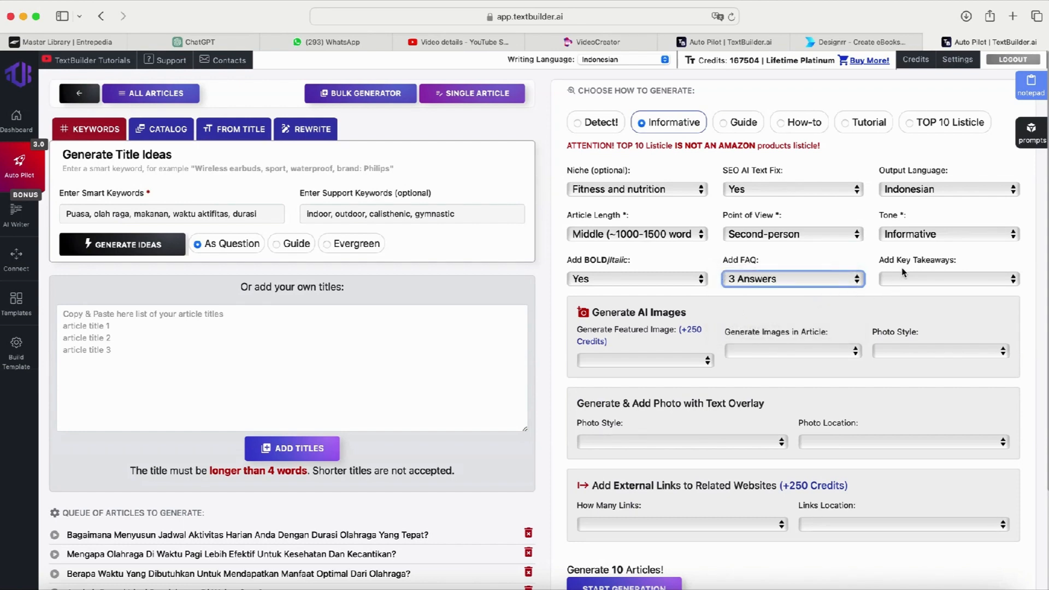
# Step: Configure AI images with a featured image, 1 image in the article body and the Comic Book photo style
pyautogui.click(707, 361)
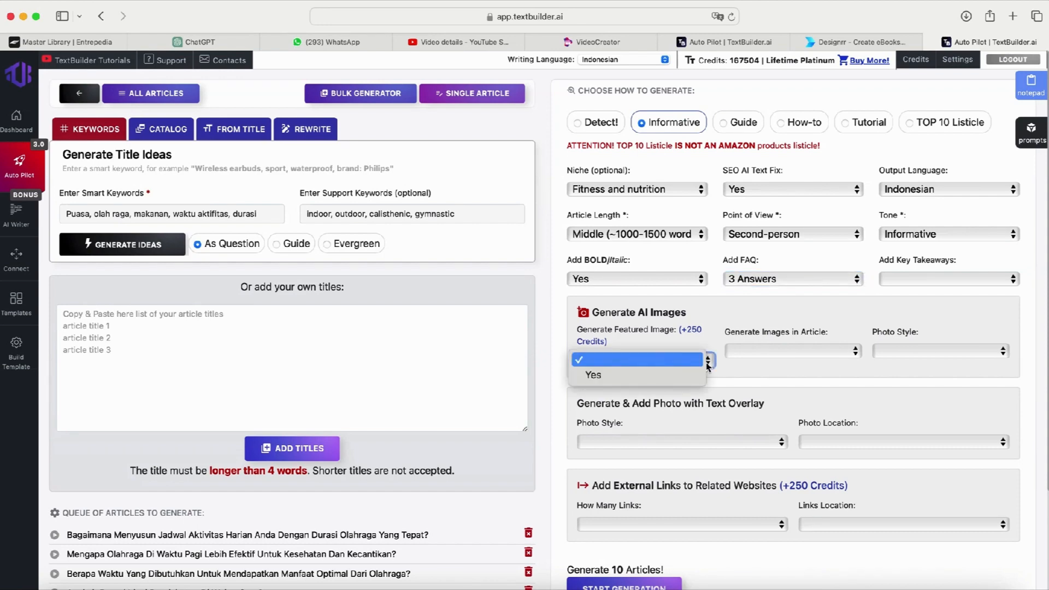
pyautogui.click(659, 375)
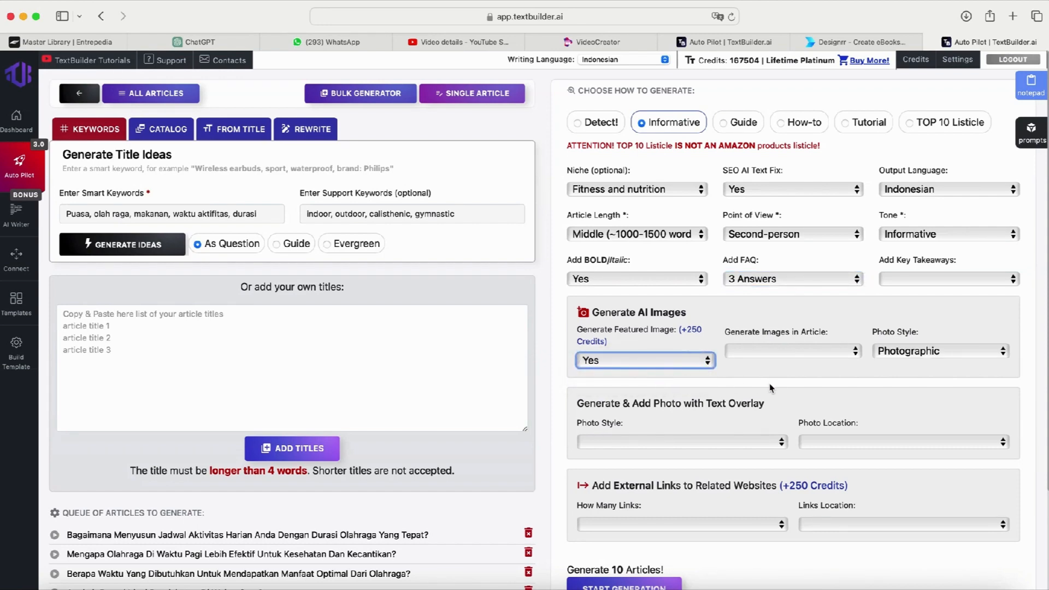
pyautogui.click(854, 351)
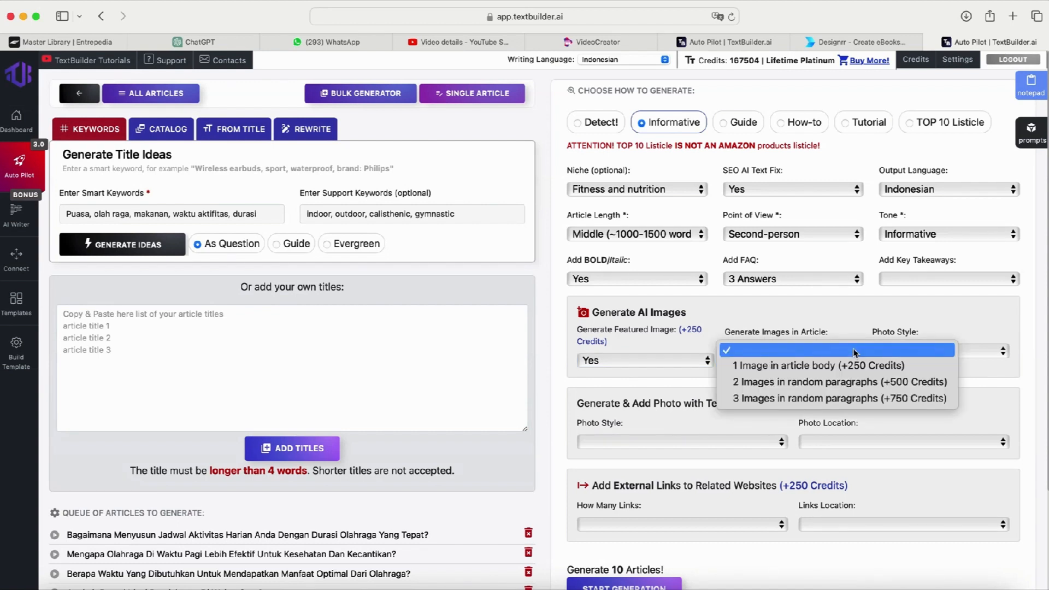
pyautogui.click(823, 372)
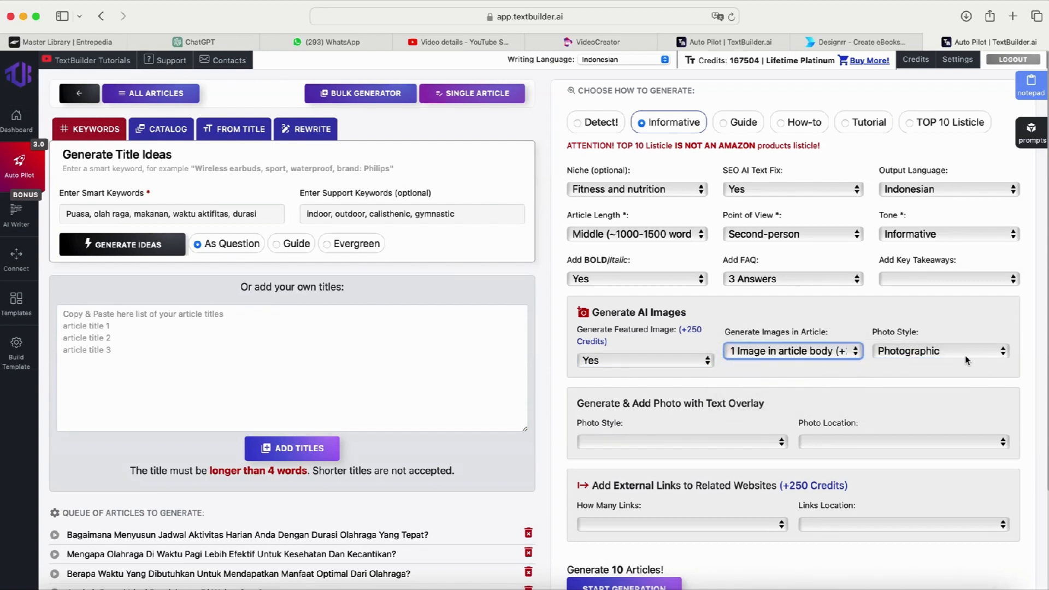
pyautogui.click(1002, 351)
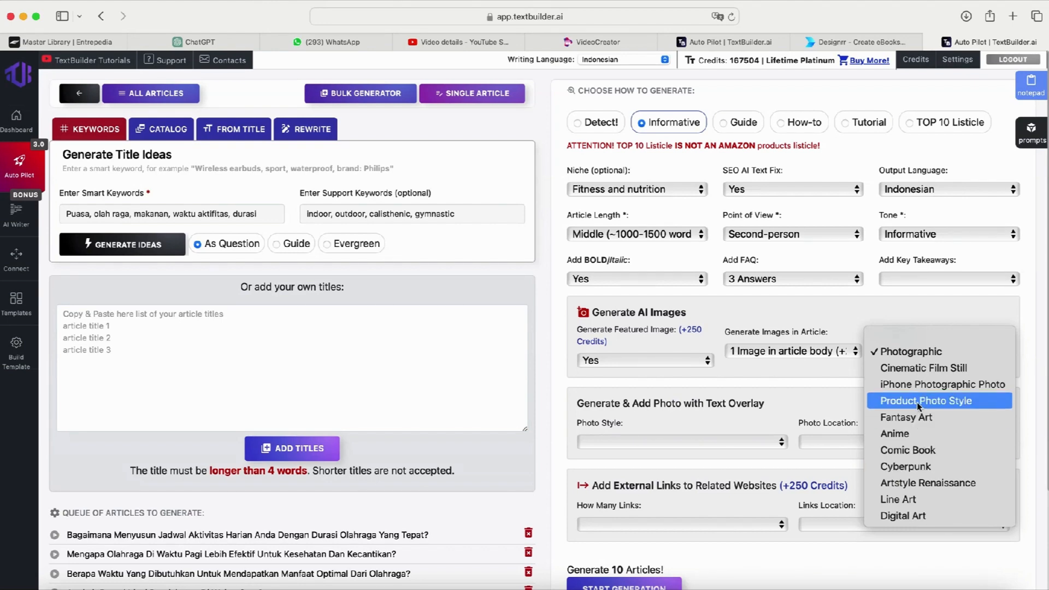
pyautogui.click(922, 458)
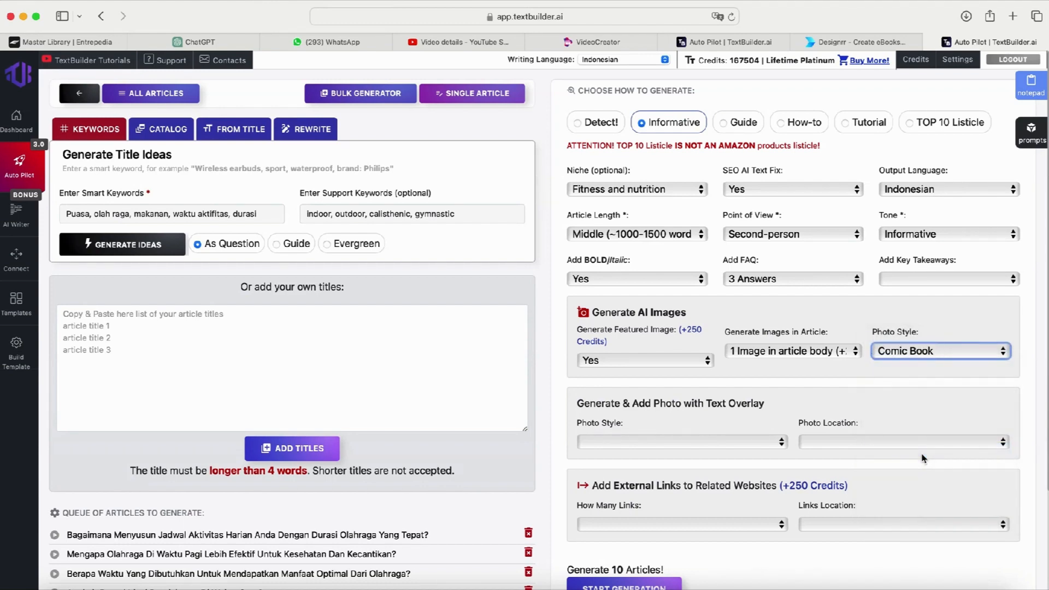
# Step: Add a text-overlay photo in the Pastel tones style, located After Intro Paragraph
pyautogui.click(782, 443)
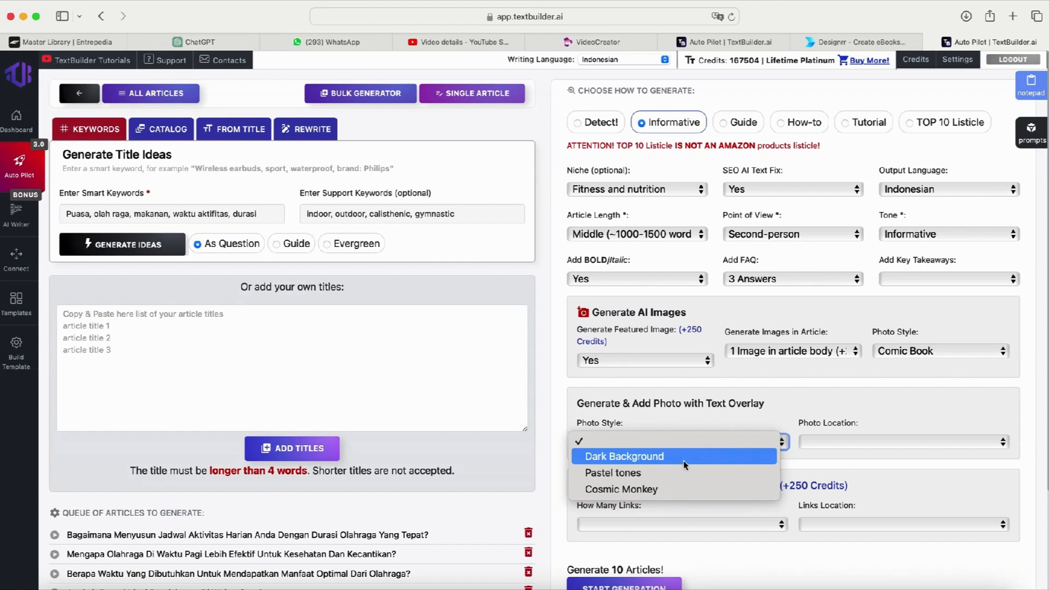
pyautogui.click(653, 473)
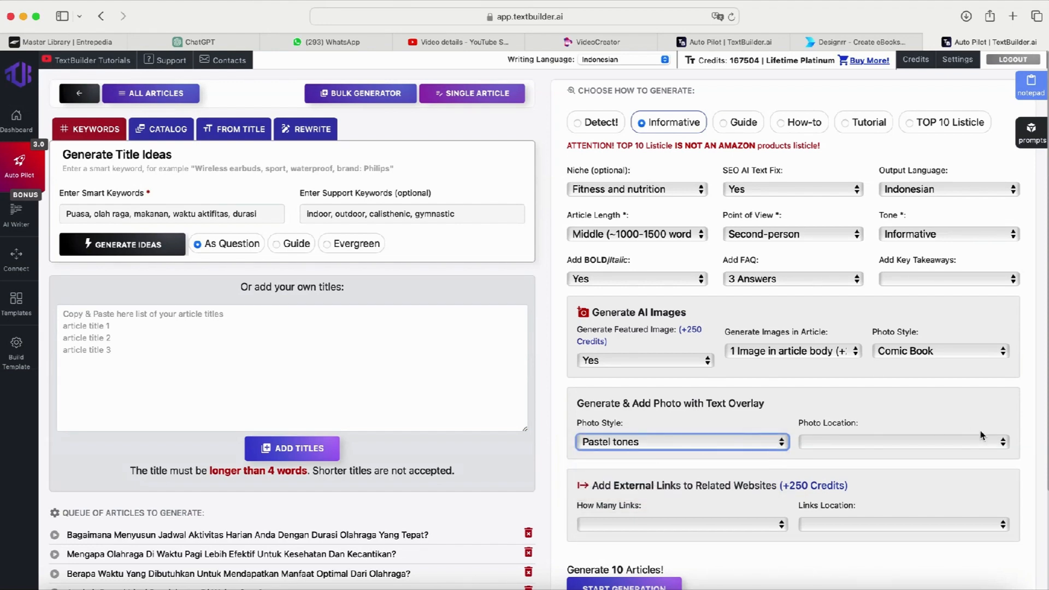
pyautogui.click(999, 445)
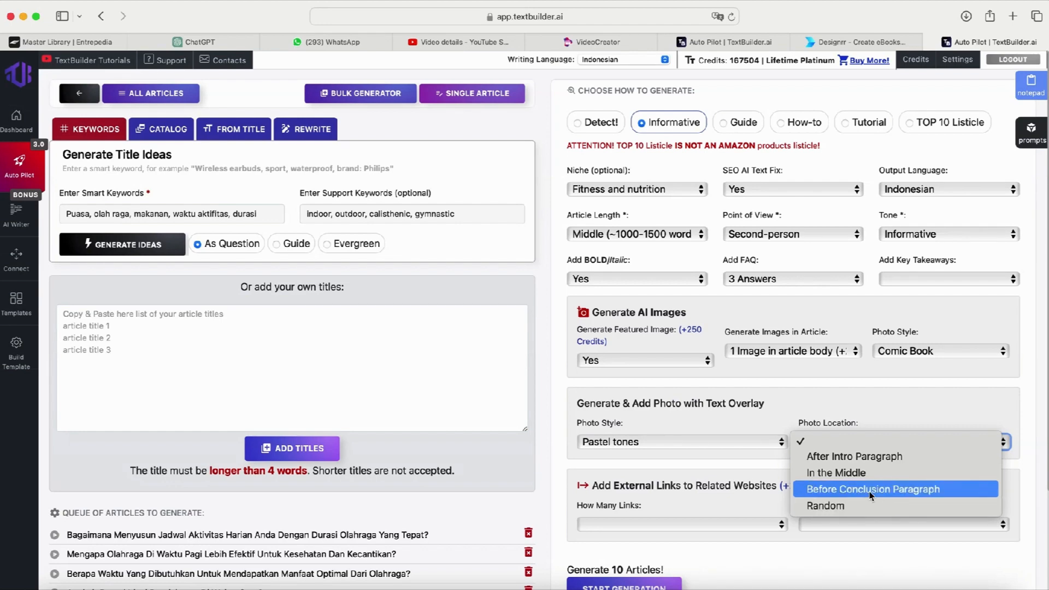
pyautogui.click(880, 463)
# Step: Add 3 external links to related websites with their location set to Random
pyautogui.scroll(-3, 811, 500)
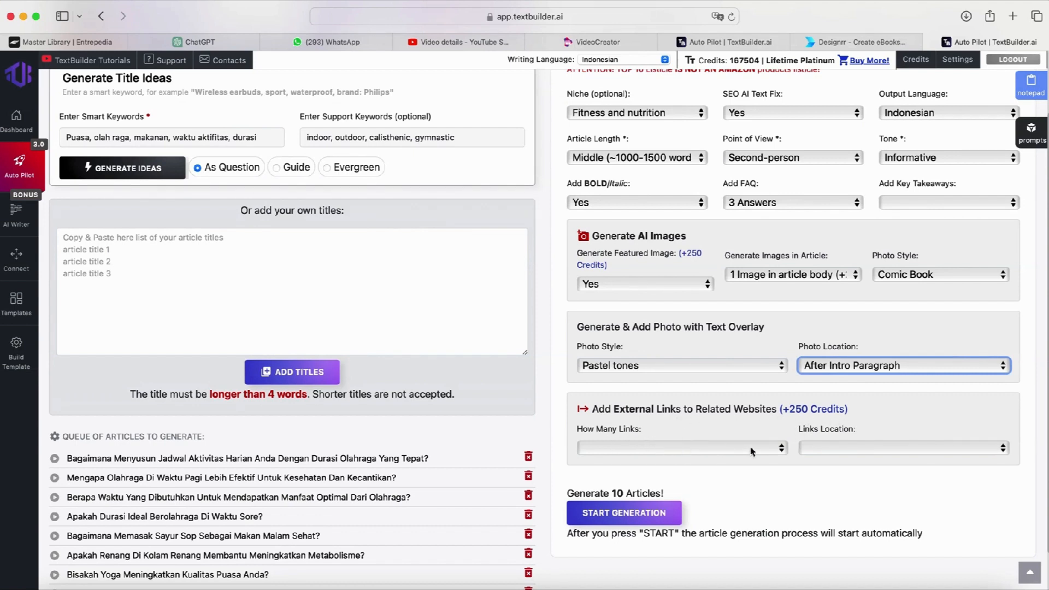
pyautogui.click(781, 447)
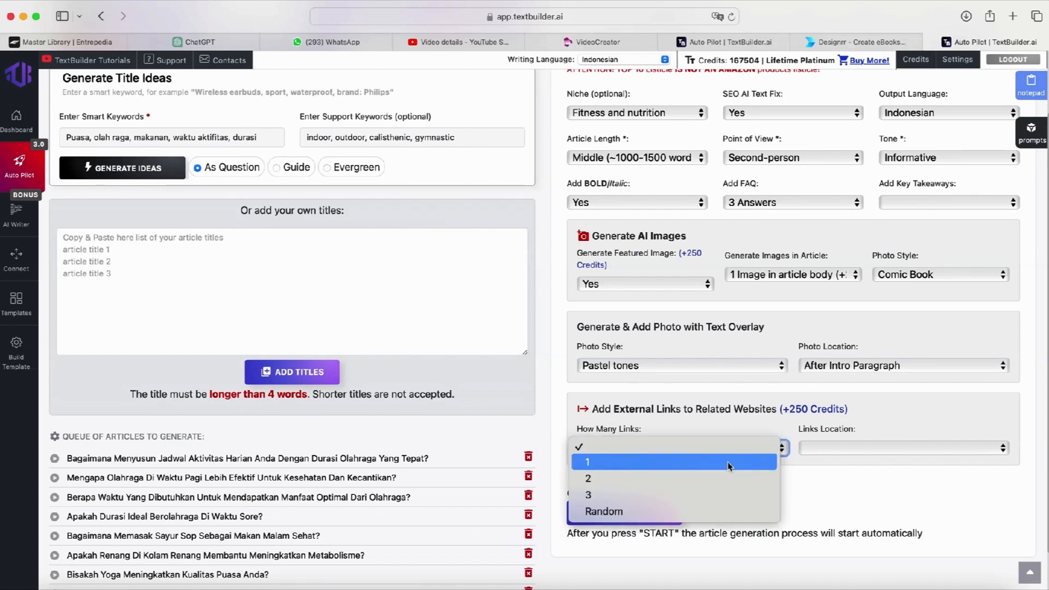
pyautogui.click(696, 495)
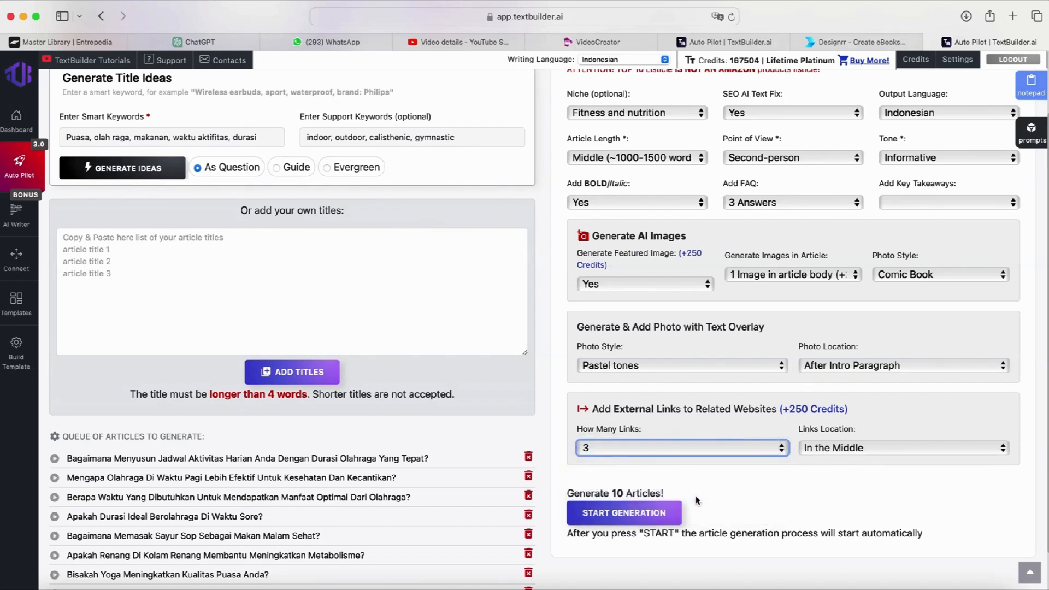
pyautogui.click(1002, 449)
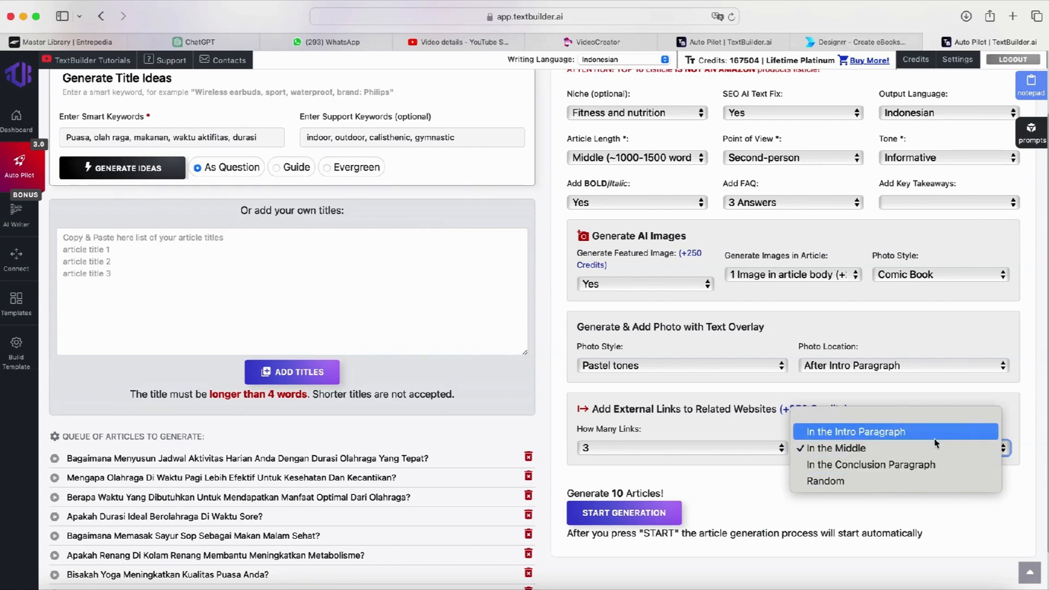
pyautogui.click(910, 484)
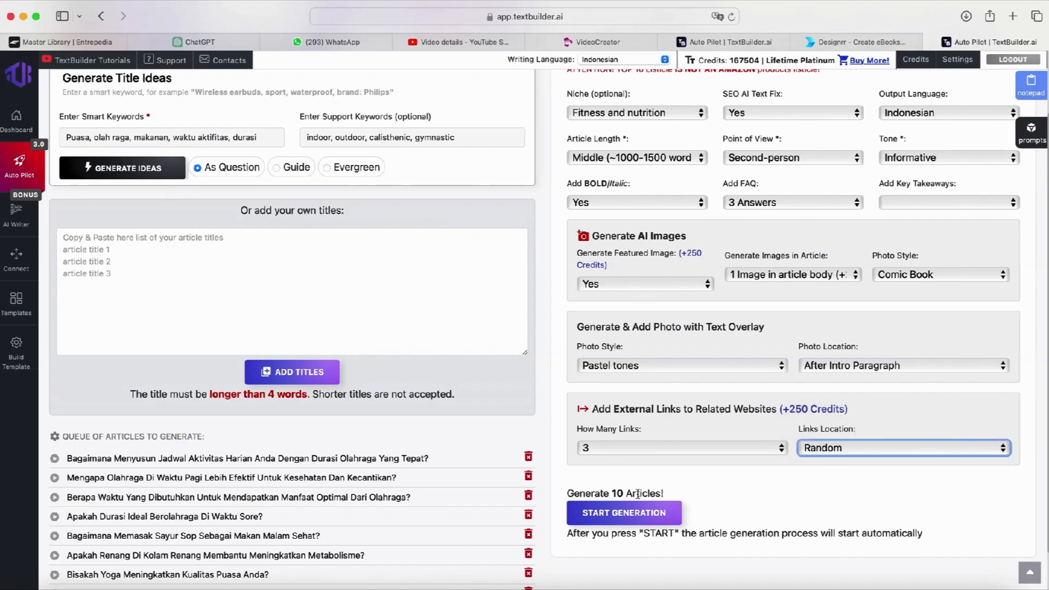
# Step: Start generating the queued articles and open "Apakah Puasa Mempengaruhi Performa Jogging Di Taman?" from the article list
pyautogui.scroll(-2, 411, 534)
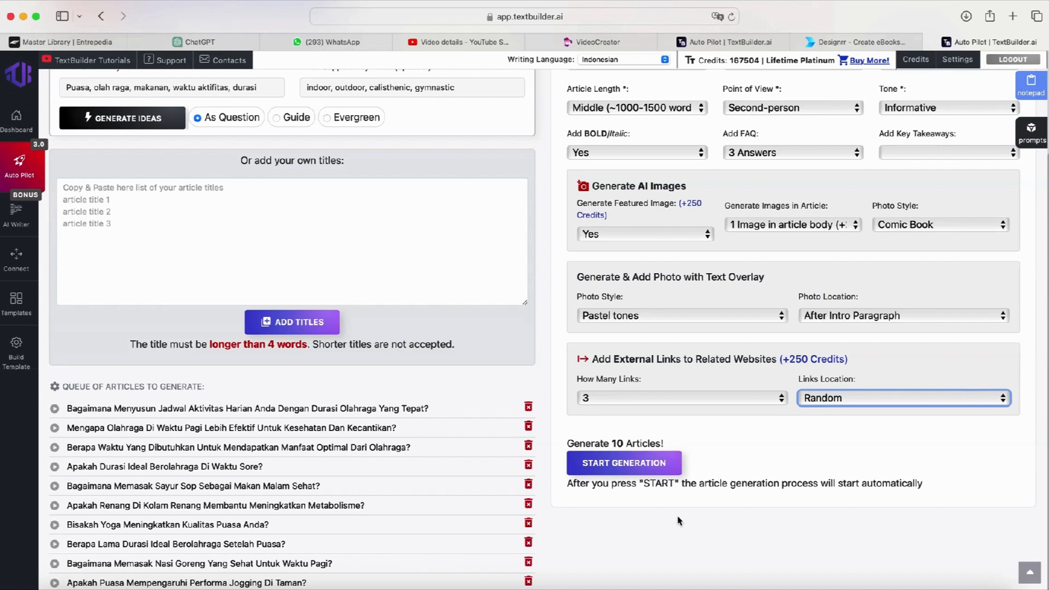
pyautogui.click(650, 469)
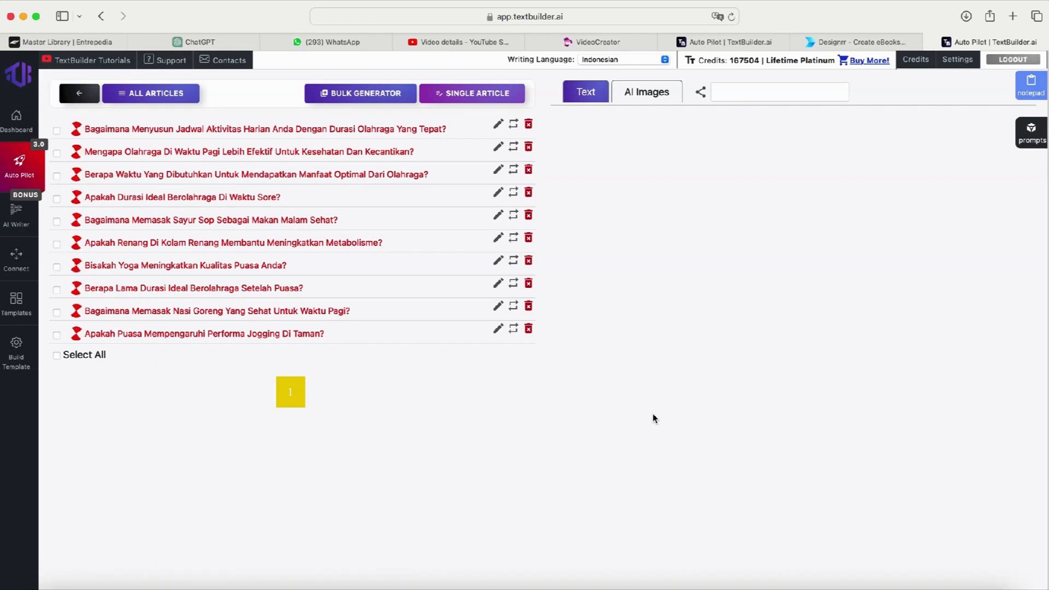
pyautogui.click(319, 335)
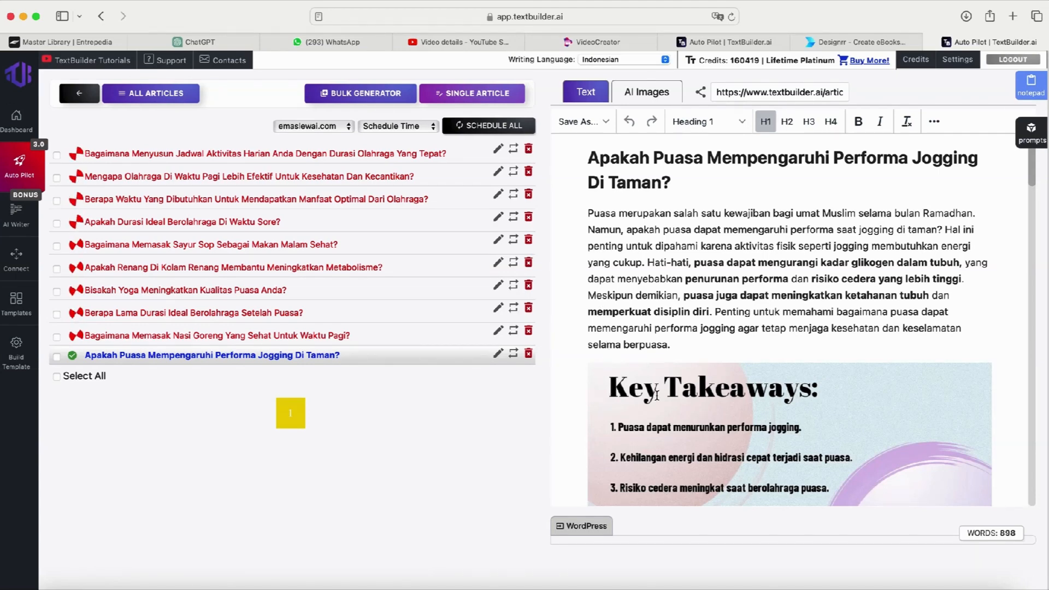
# Step: Read through the generated jogging article from its introduction and Key Takeaways graphic to the section on jogging in the park while fasting
pyautogui.scroll(-2, 686, 300)
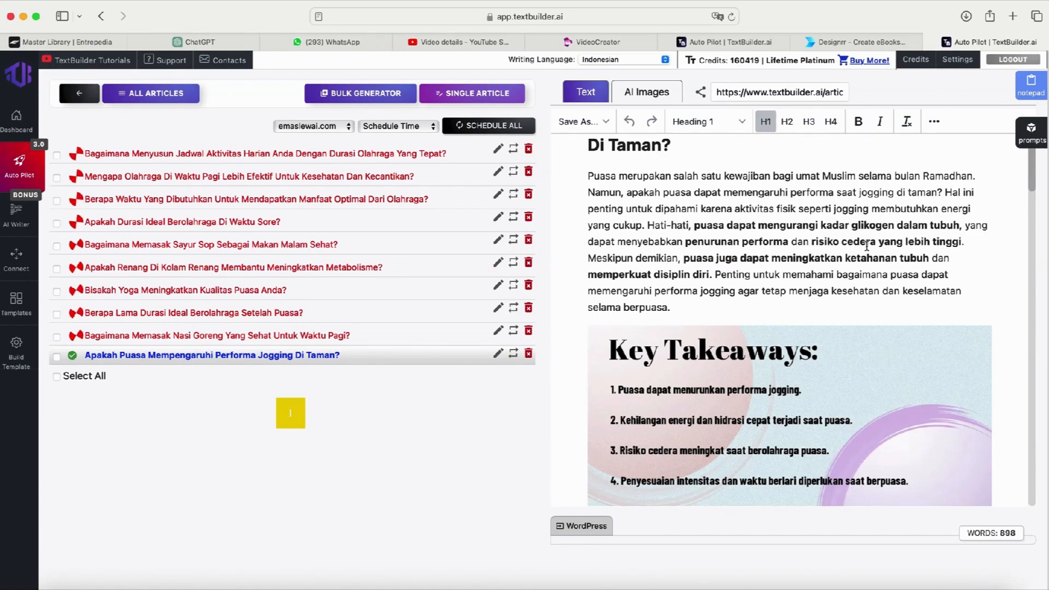
pyautogui.scroll(-2, 866, 246)
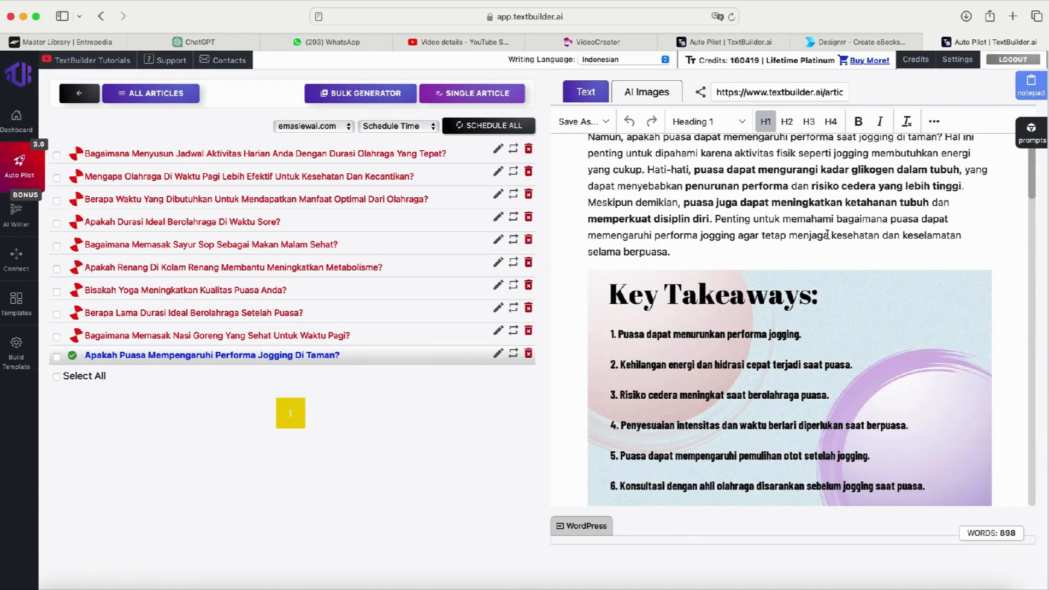
pyautogui.scroll(-6, 765, 240)
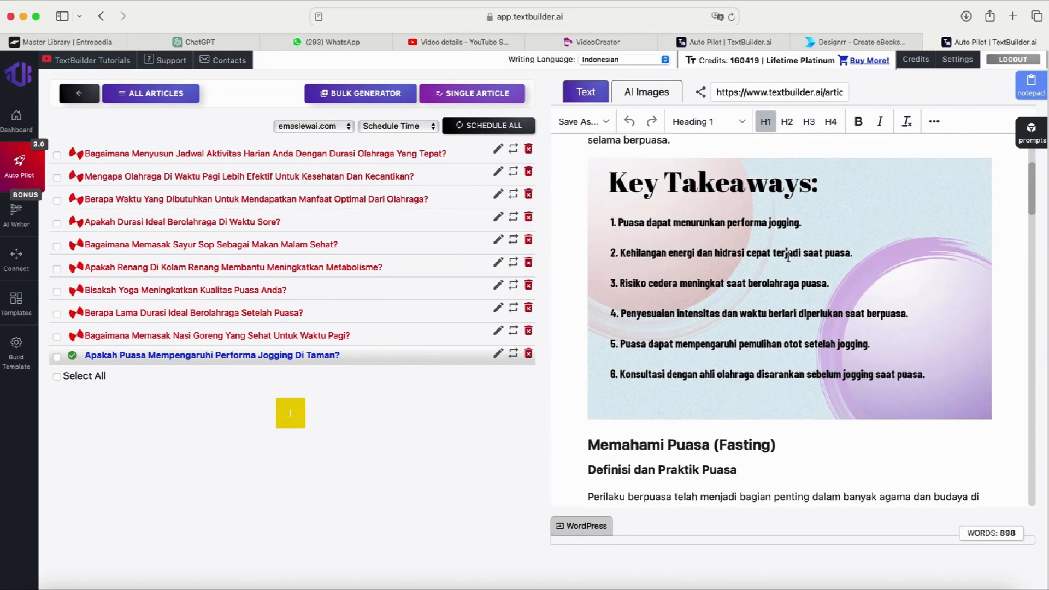
pyautogui.scroll(-4, 789, 257)
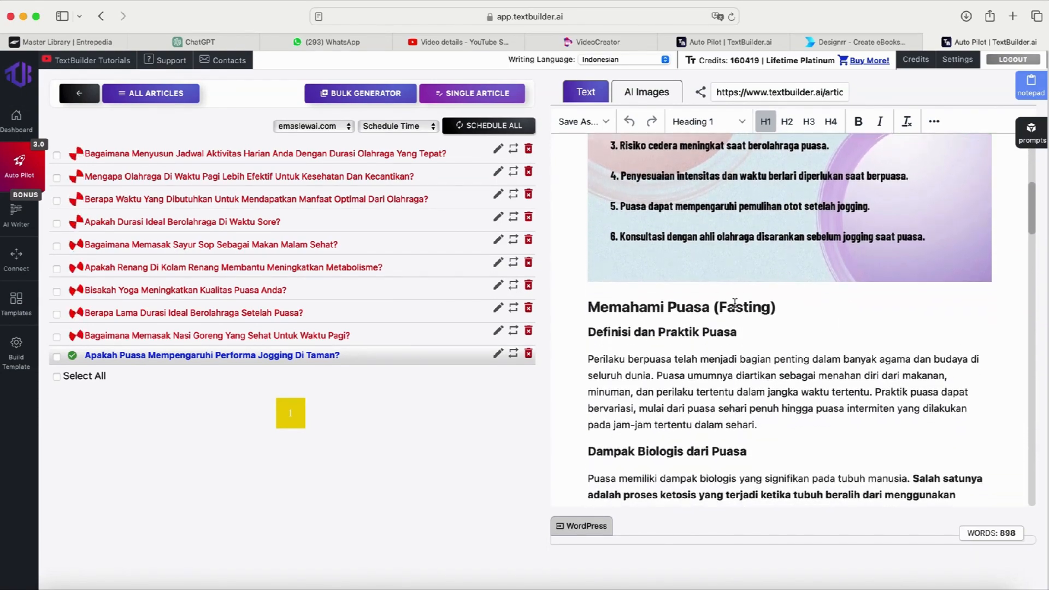
pyautogui.scroll(-5, 724, 380)
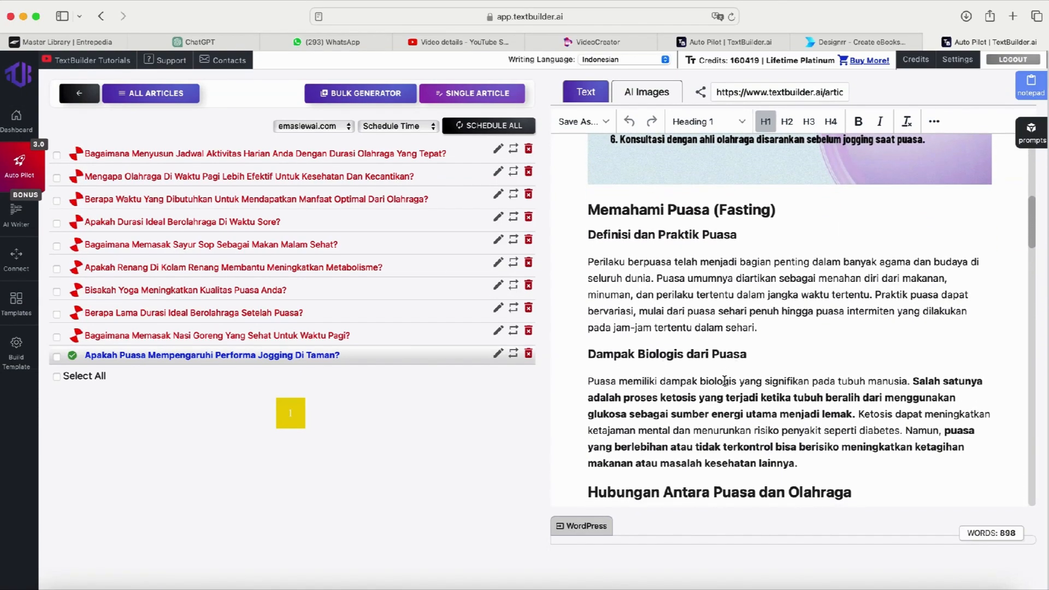
pyautogui.scroll(-7, 693, 428)
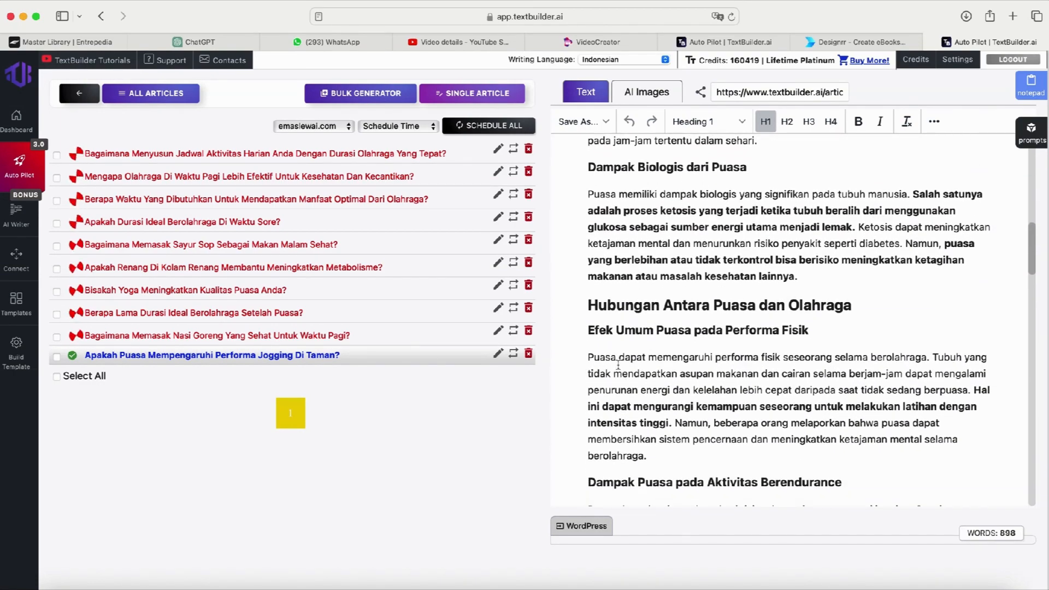
pyautogui.scroll(-3, 713, 386)
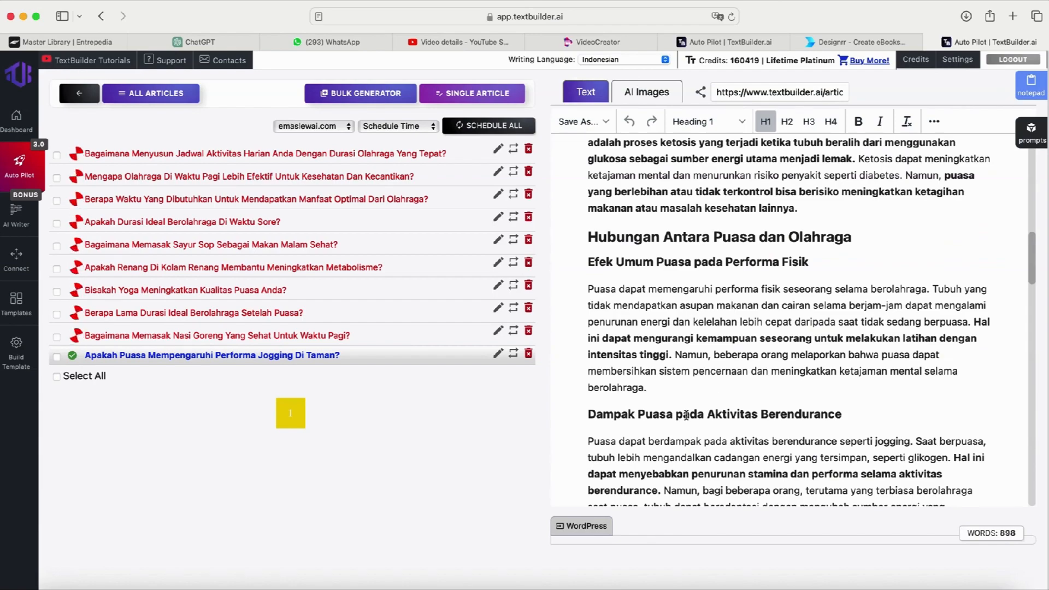
pyautogui.scroll(-7, 742, 431)
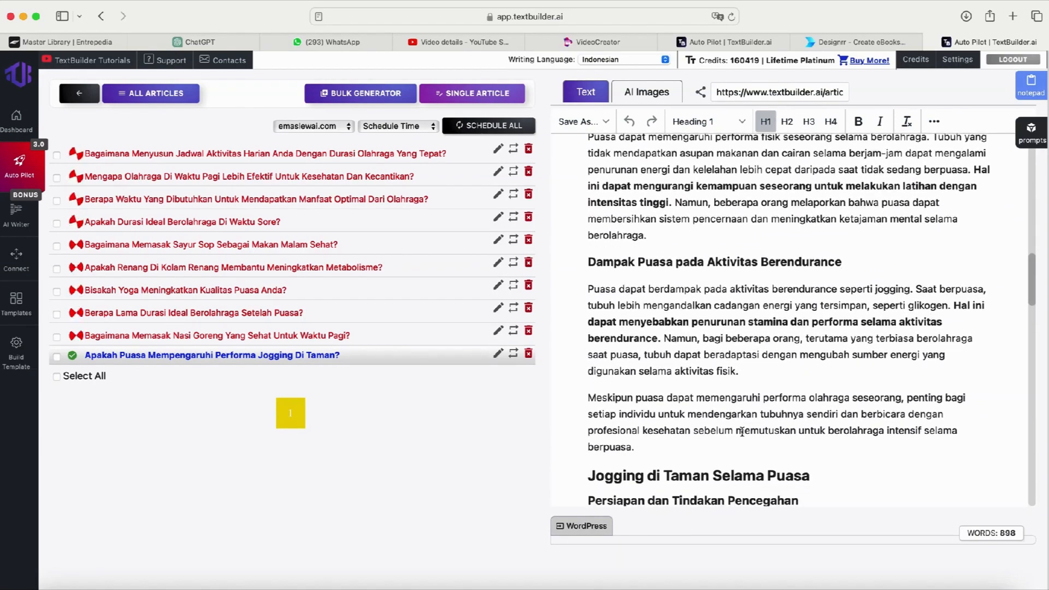
pyautogui.scroll(-6, 742, 431)
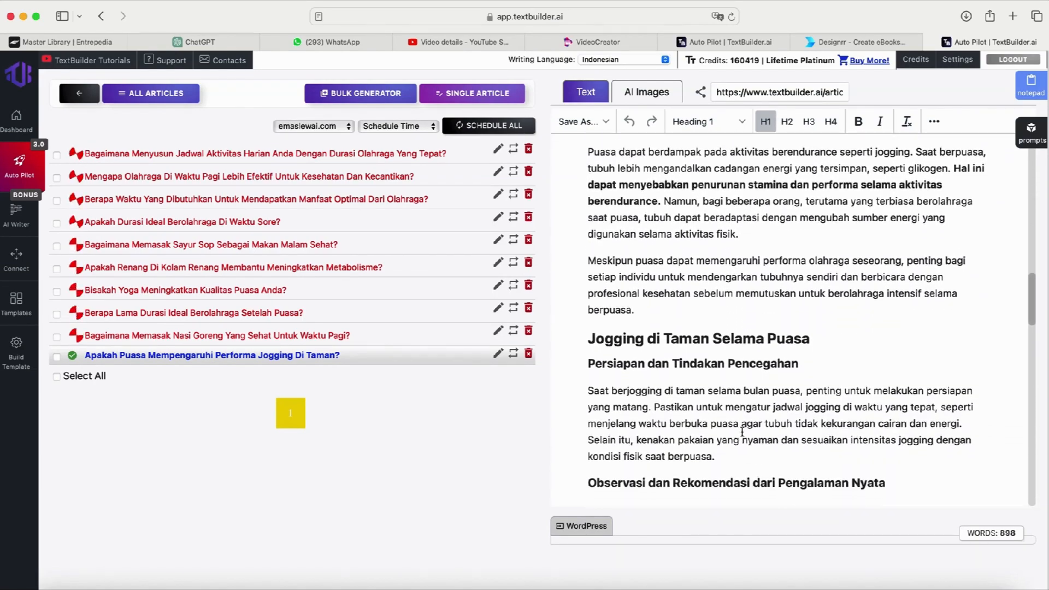
pyautogui.scroll(-2, 741, 431)
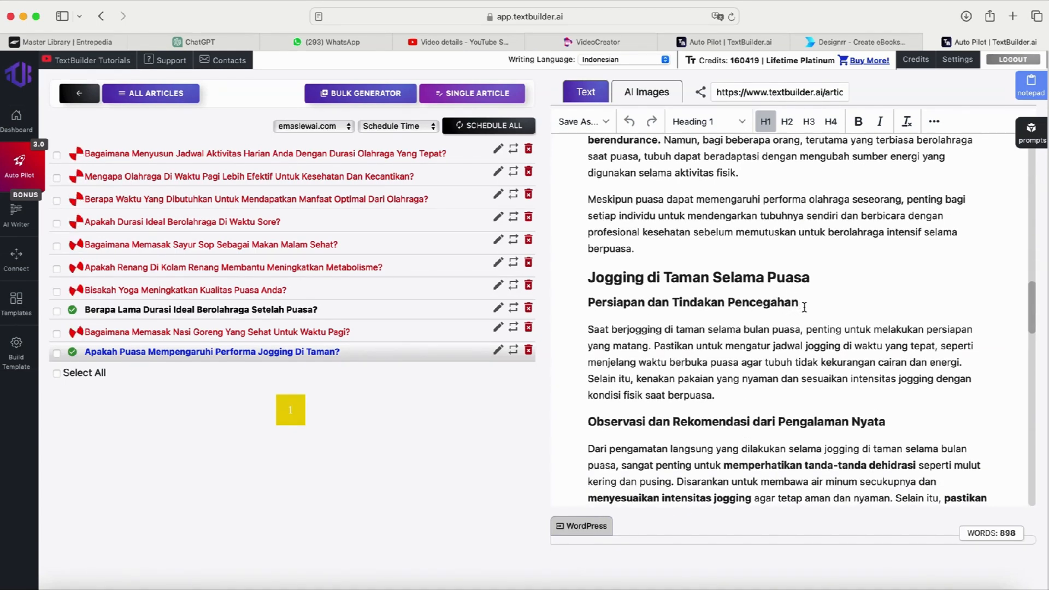
# Step: Examine the rest of the article, including the body illustration, inserted external links, conclusion and FAQ
pyautogui.scroll(-10, 795, 433)
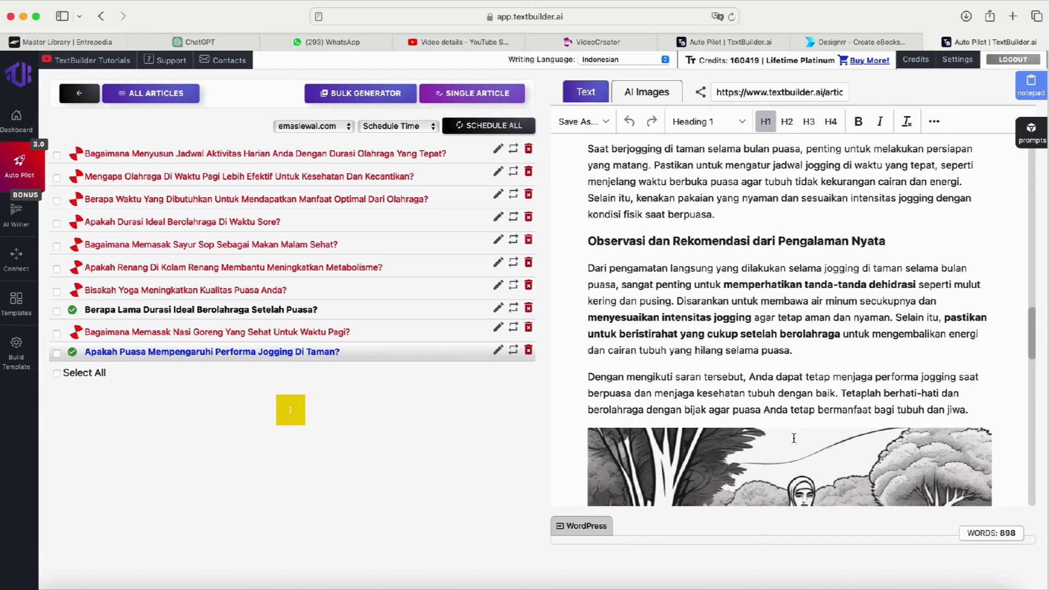
pyautogui.scroll(-5, 793, 437)
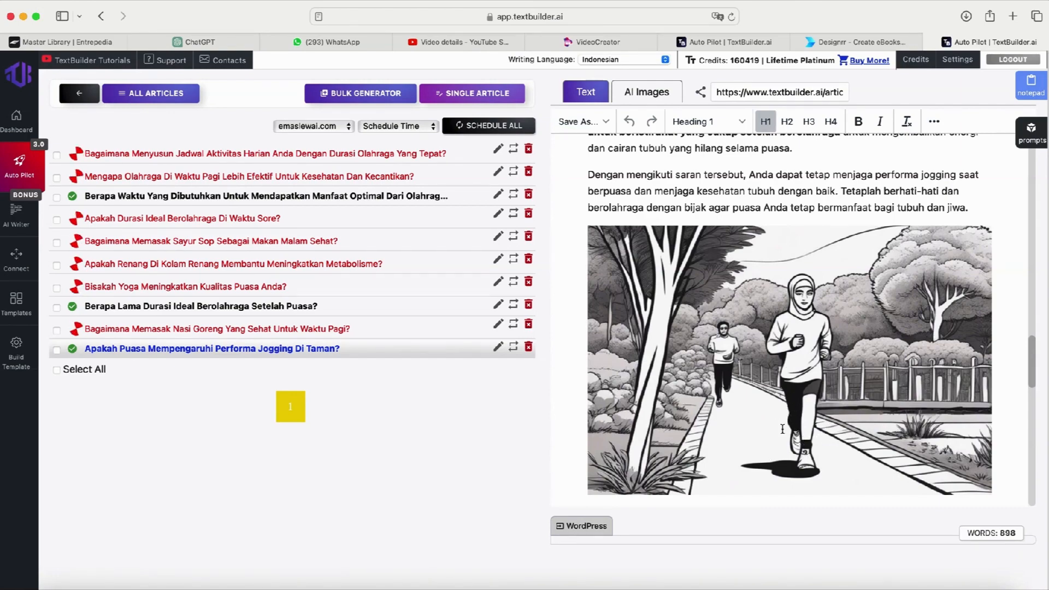
pyautogui.scroll(-4, 774, 438)
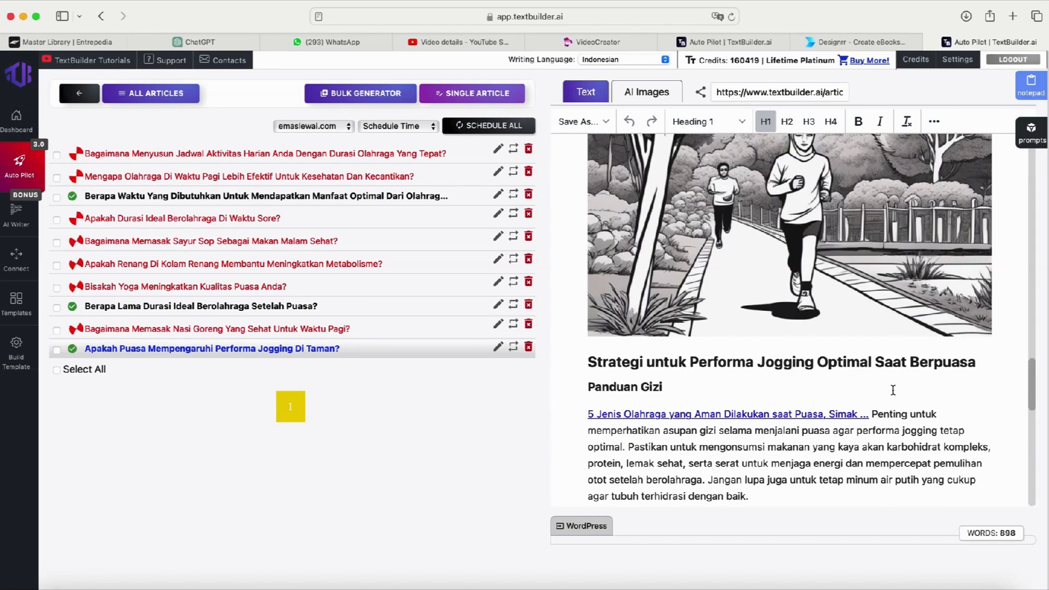
pyautogui.scroll(-3, 892, 390)
pyautogui.scroll(-2, 892, 390)
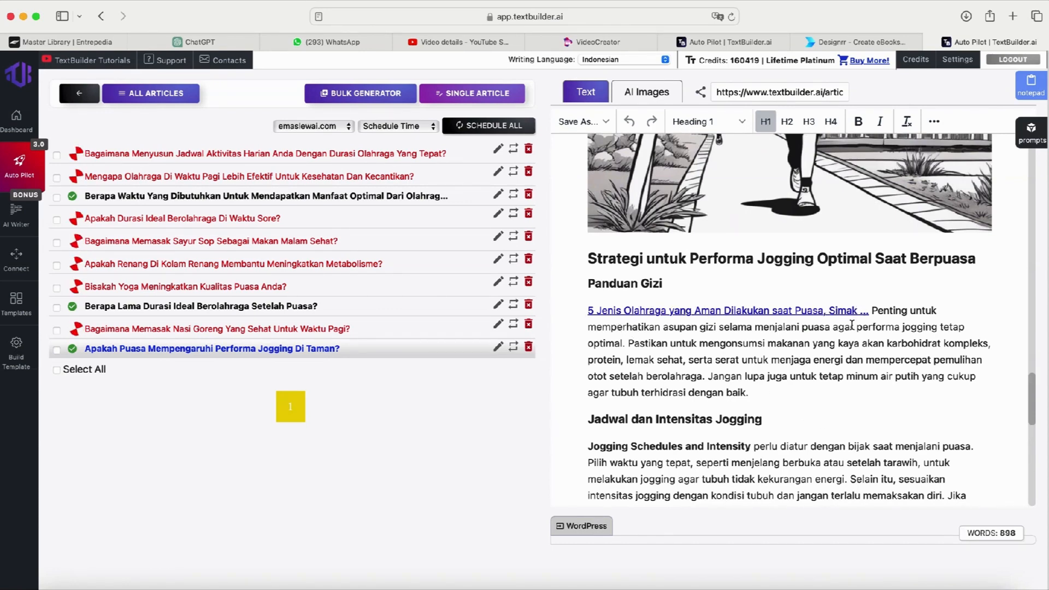
pyautogui.scroll(-3, 844, 373)
pyautogui.scroll(-3, 835, 388)
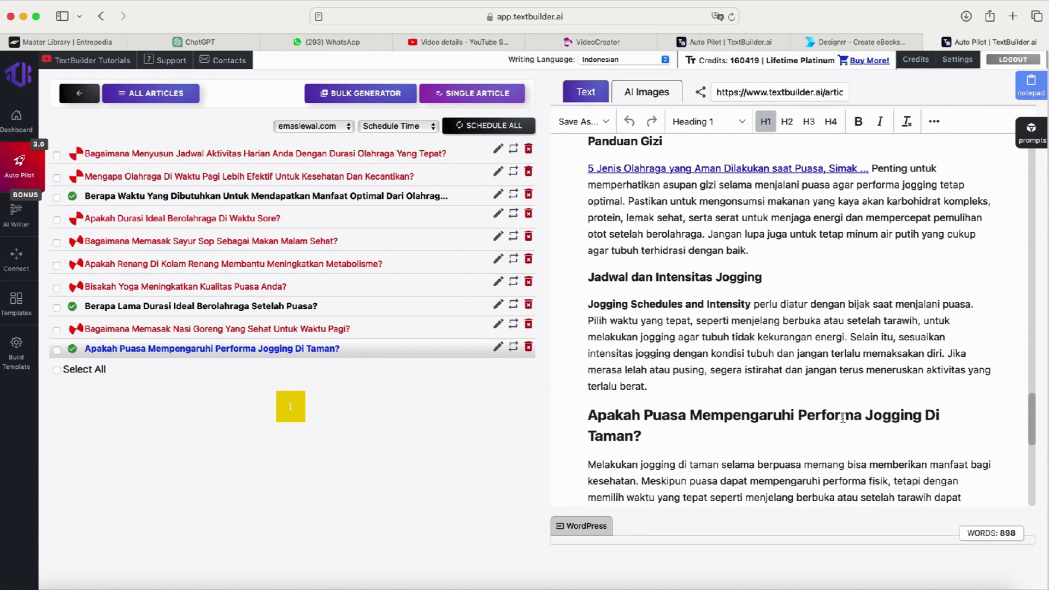
pyautogui.scroll(-10, 843, 418)
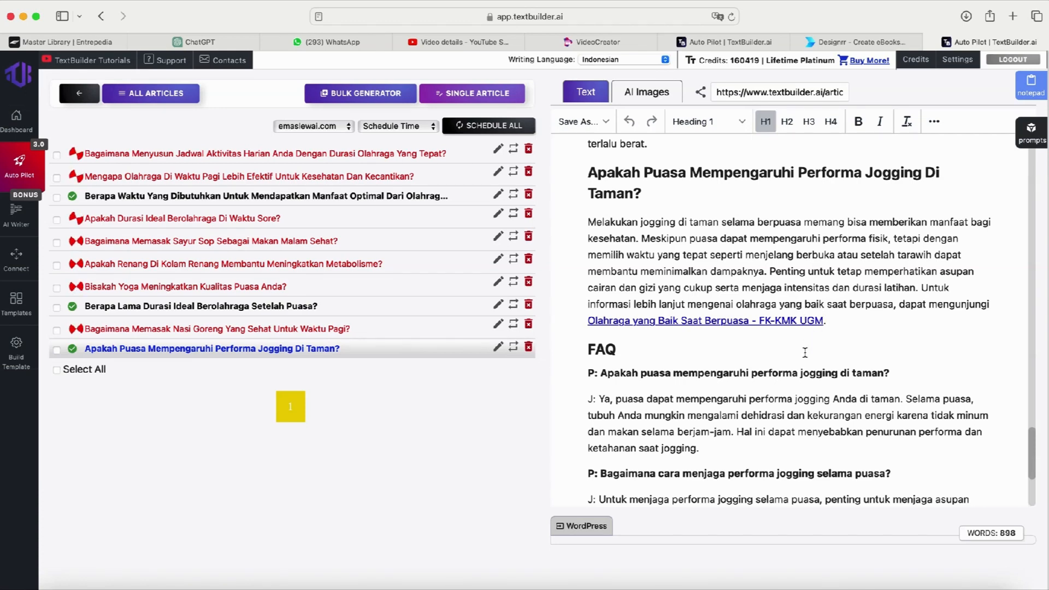
pyautogui.scroll(-3, 804, 353)
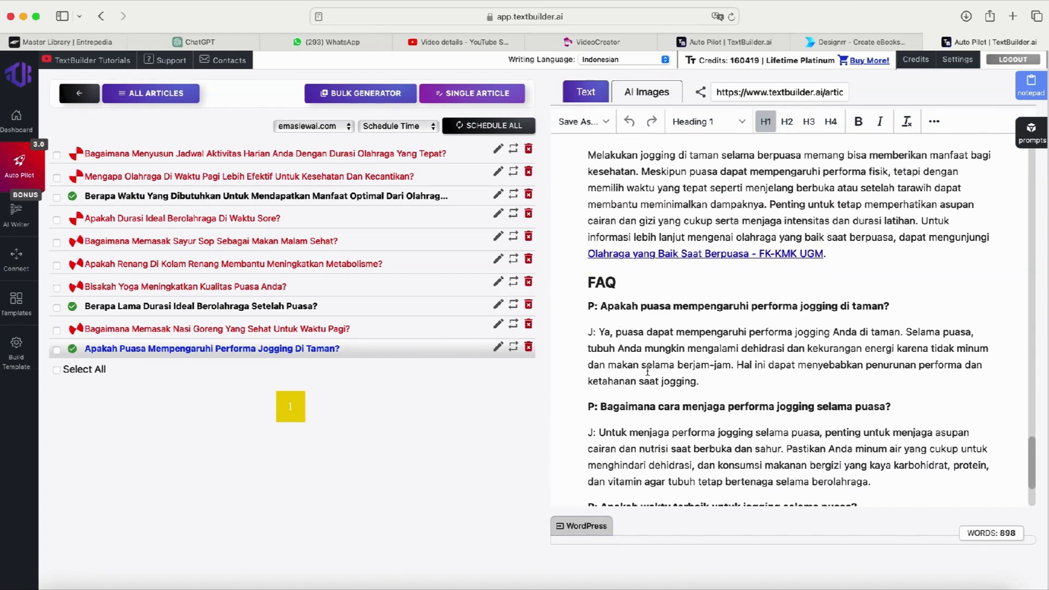
pyautogui.scroll(-4, 644, 408)
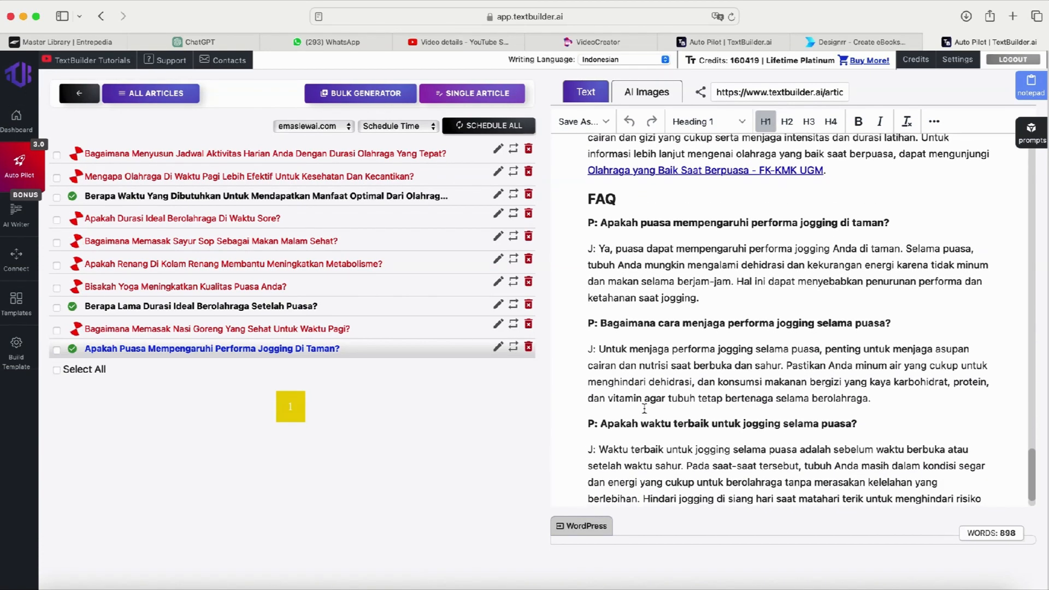
pyautogui.scroll(-2, 650, 414)
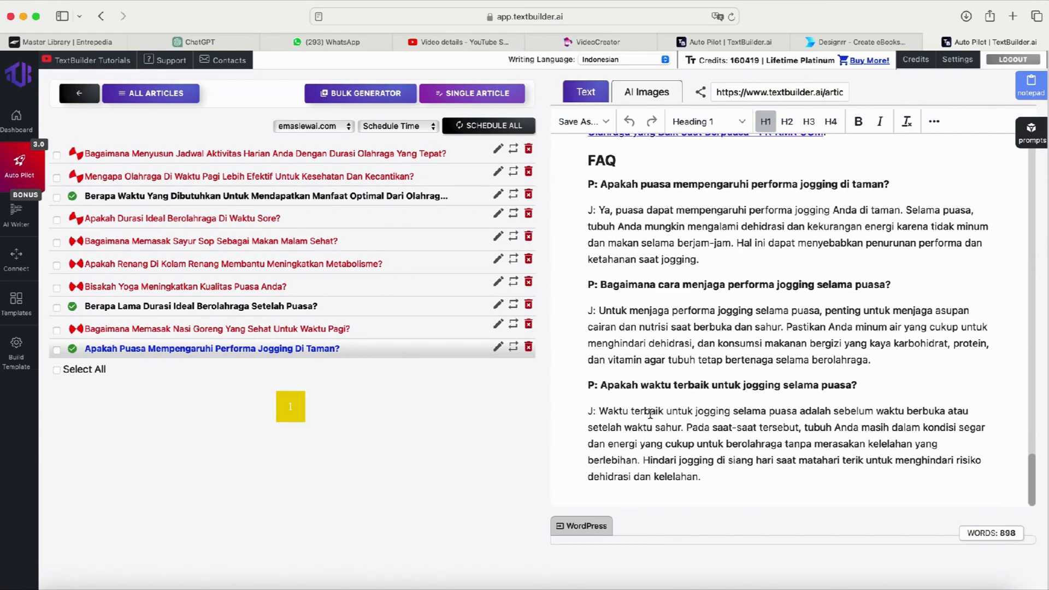
pyautogui.scroll(3, 635, 328)
pyautogui.scroll(2, 635, 328)
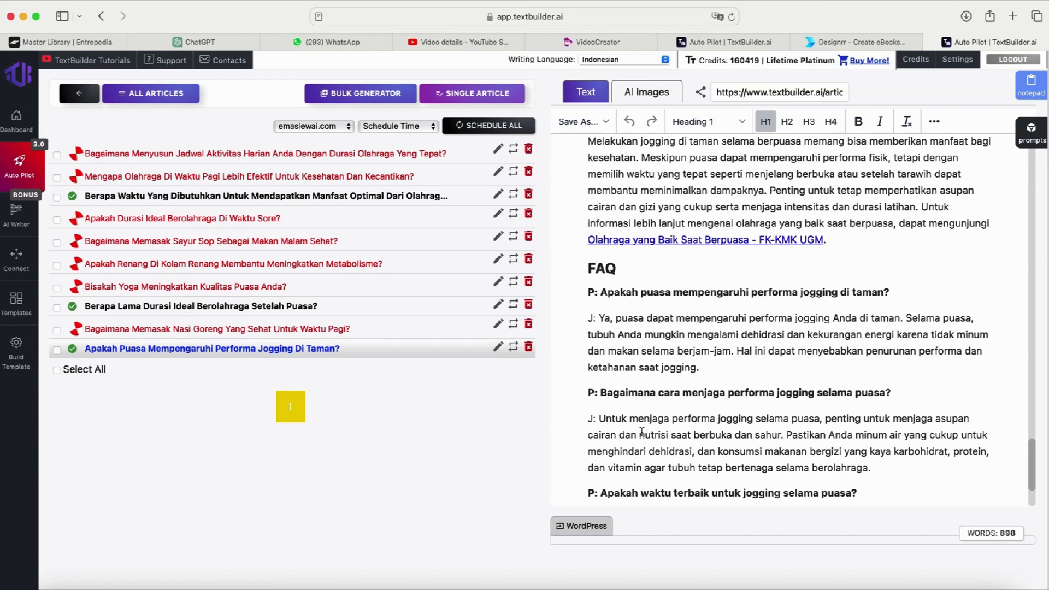
pyautogui.scroll(-4, 641, 431)
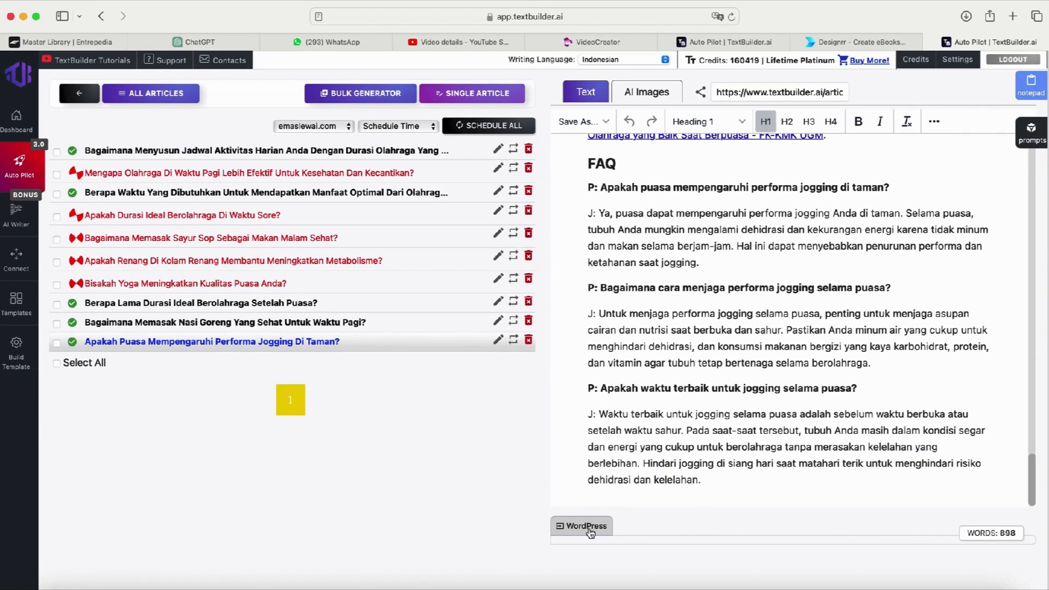
# Step: Post the jogging article to the WordPress site emaslewai.com with the Publish status
pyautogui.click(587, 526)
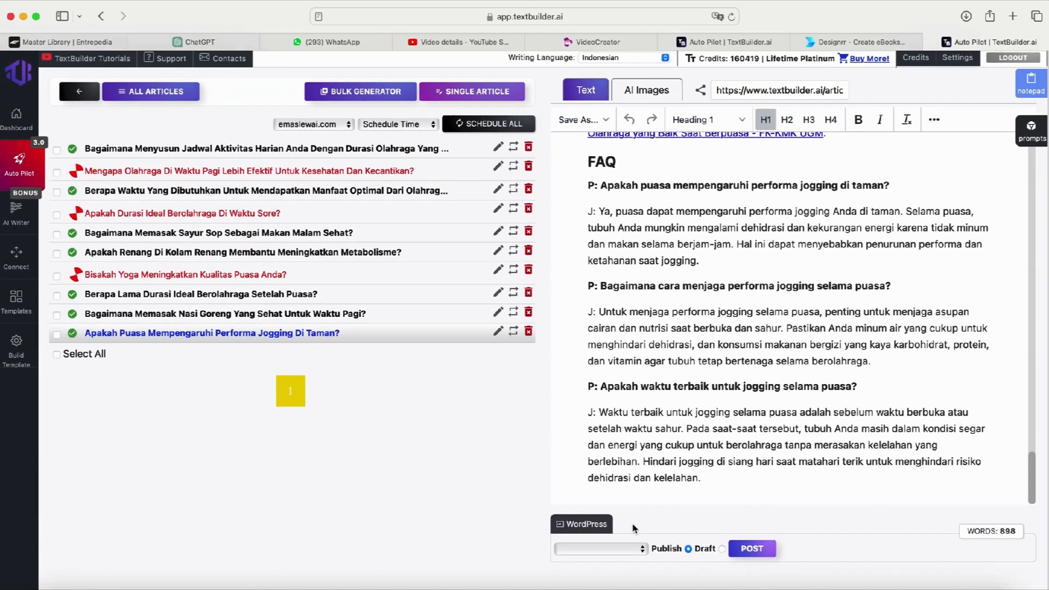
pyautogui.click(643, 551)
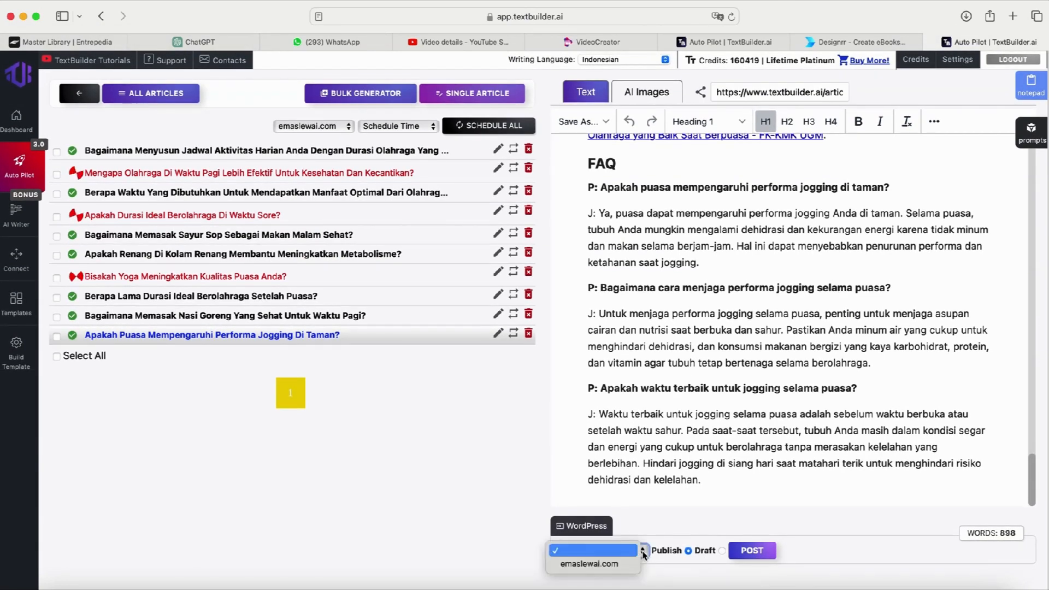
pyautogui.click(621, 564)
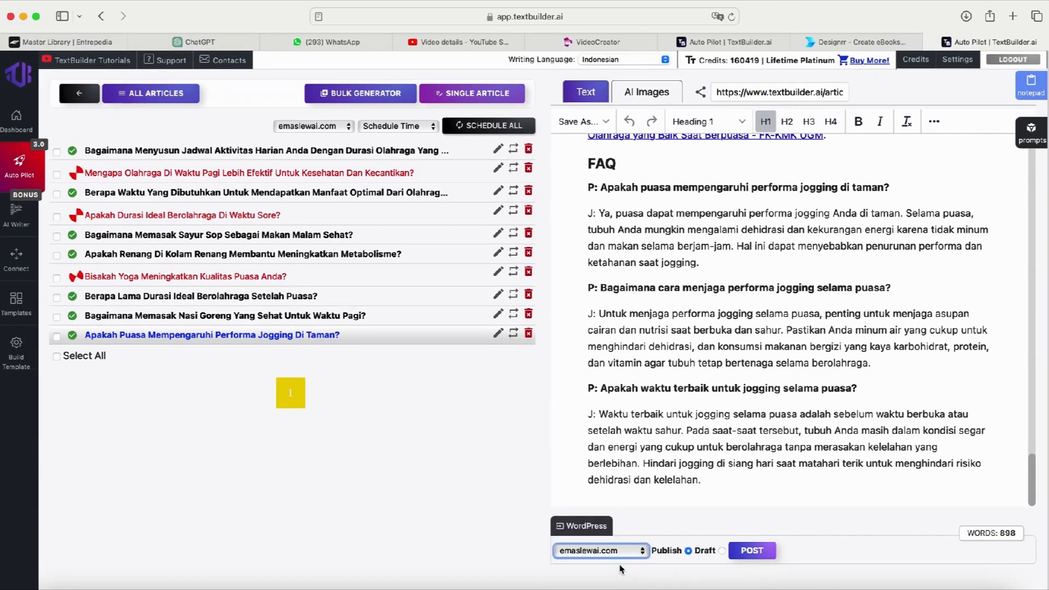
pyautogui.click(757, 551)
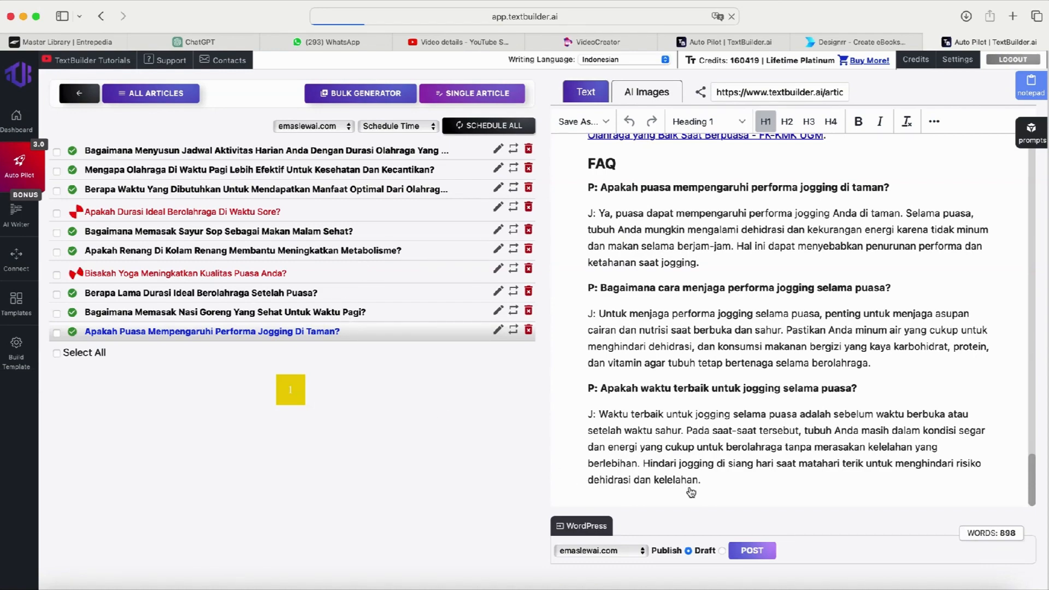
pyautogui.scroll(-1, 691, 492)
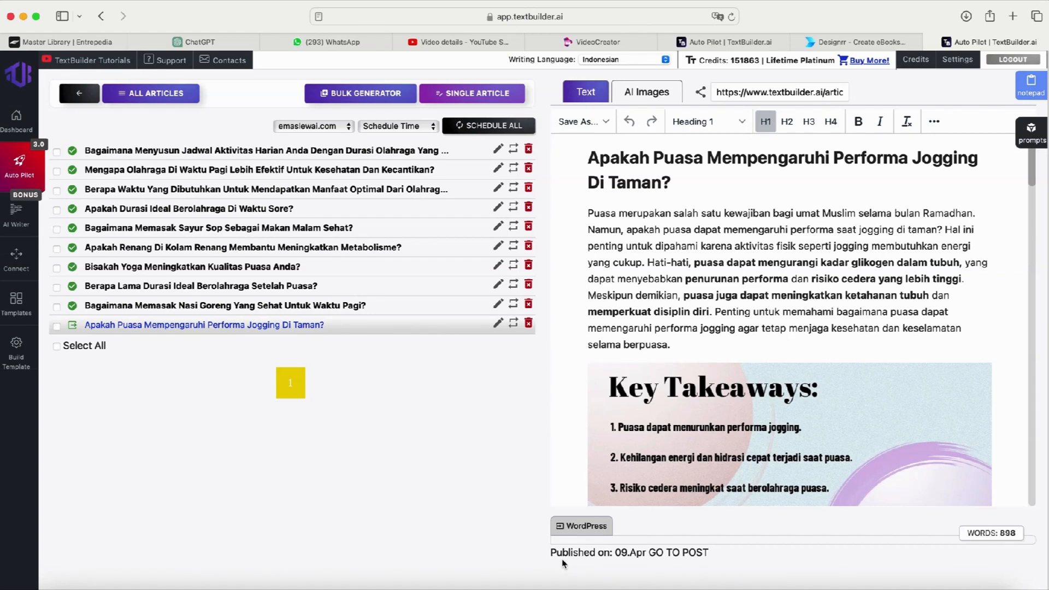
# Step: Open the live post on emaslewai.com and examine its featured image, Key Takeaways graphic, body text, illustration, links and FAQ
pyautogui.click(686, 555)
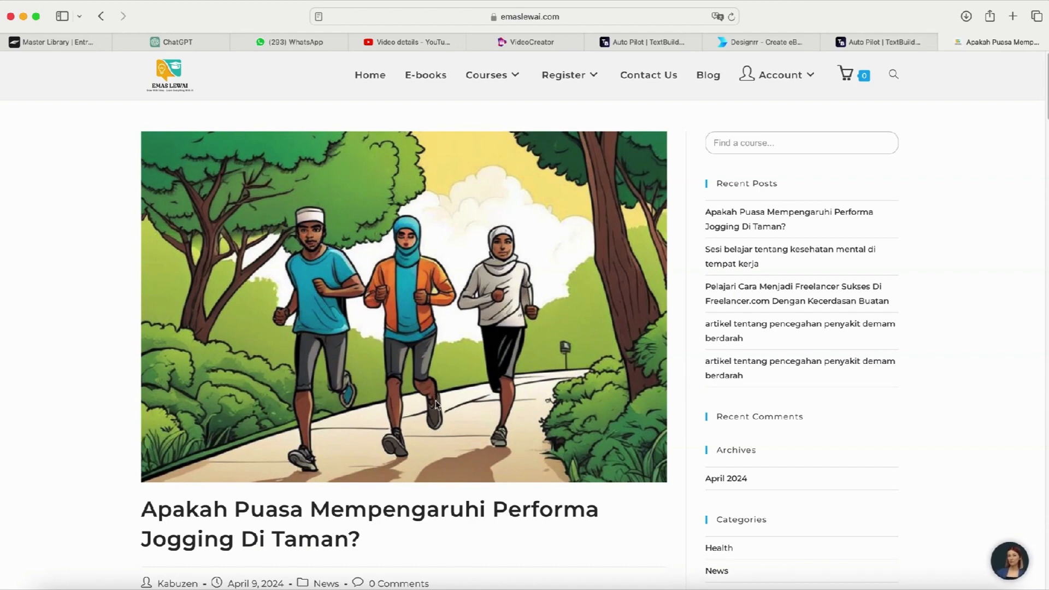
pyautogui.scroll(-2, 498, 443)
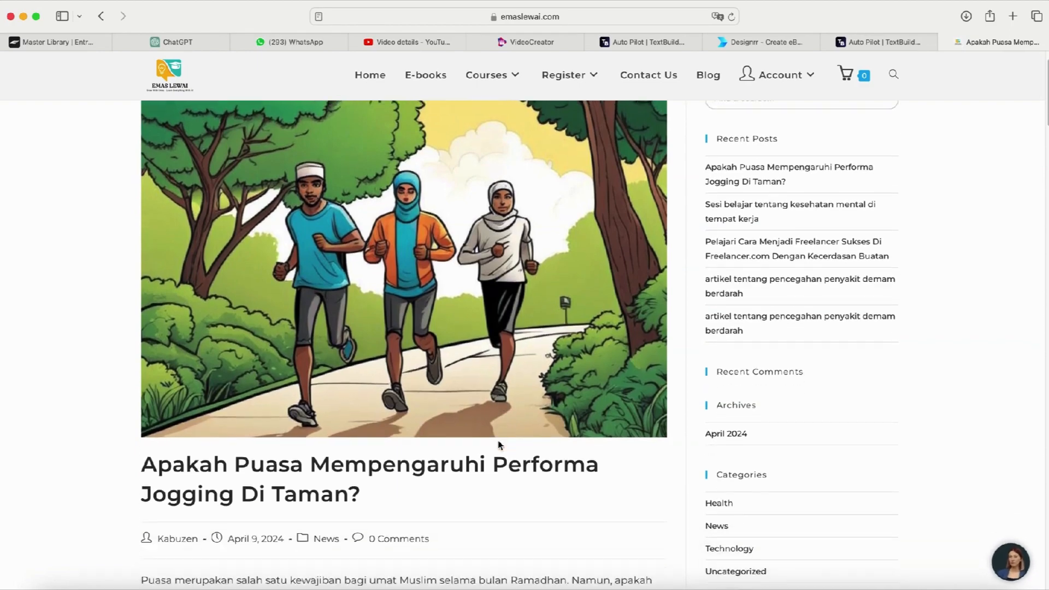
pyautogui.scroll(-8, 498, 445)
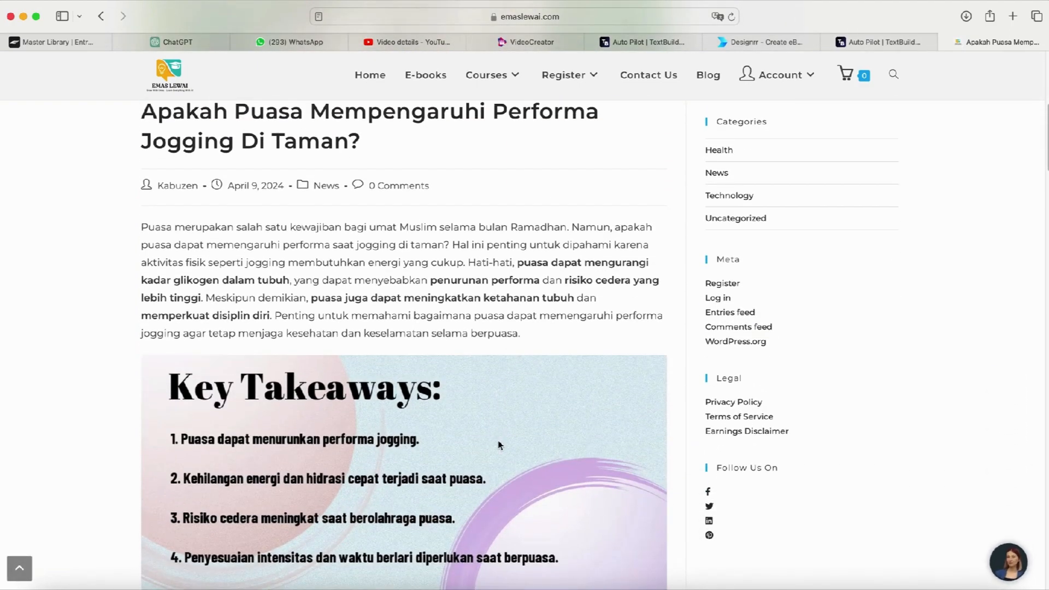
pyautogui.scroll(-1, 498, 445)
pyautogui.scroll(-10, 416, 434)
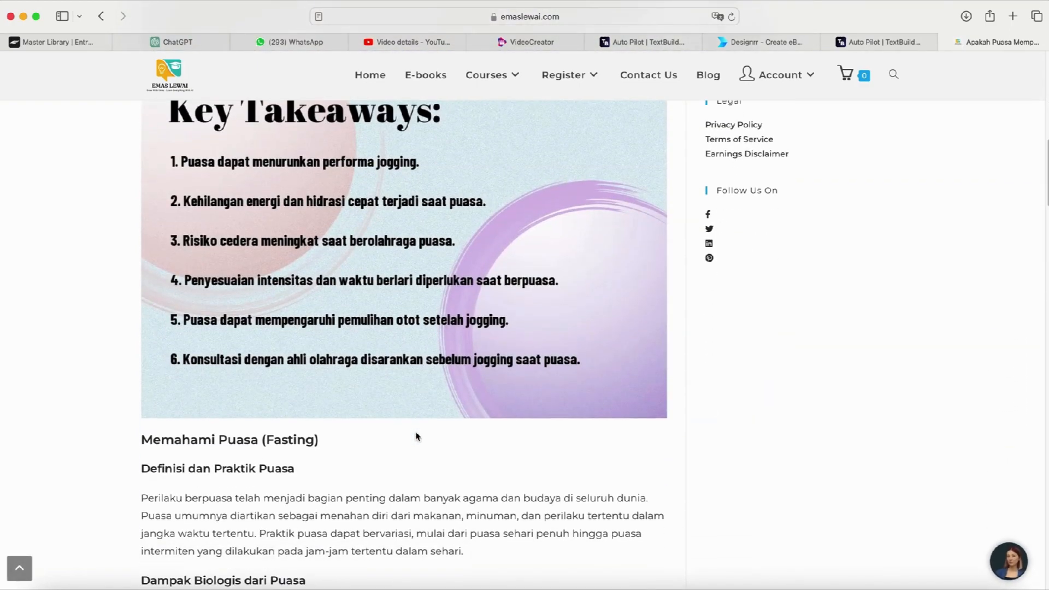
pyautogui.scroll(-1, 416, 432)
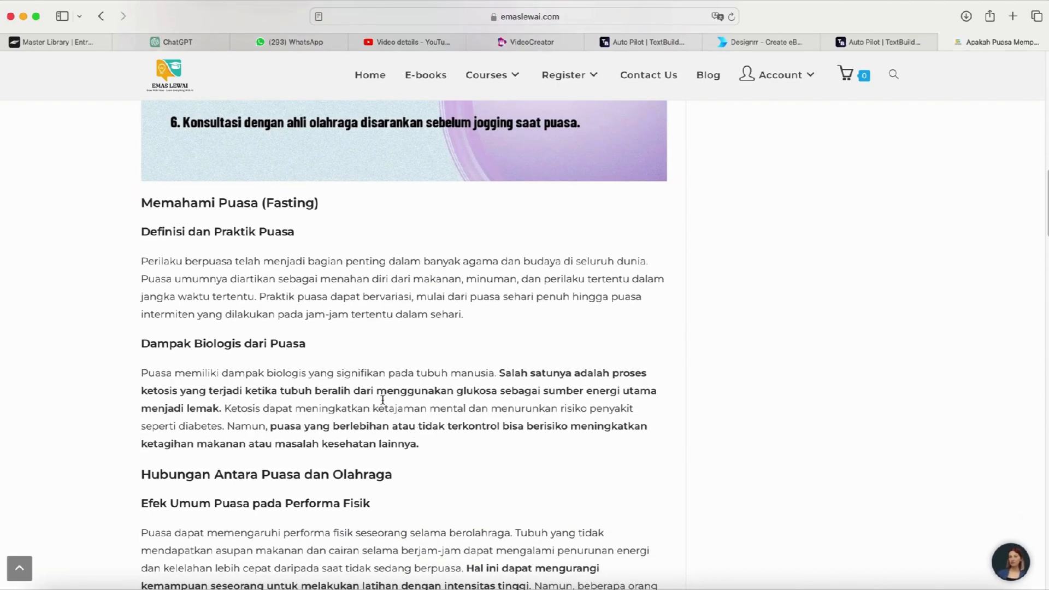
pyautogui.scroll(-8, 391, 440)
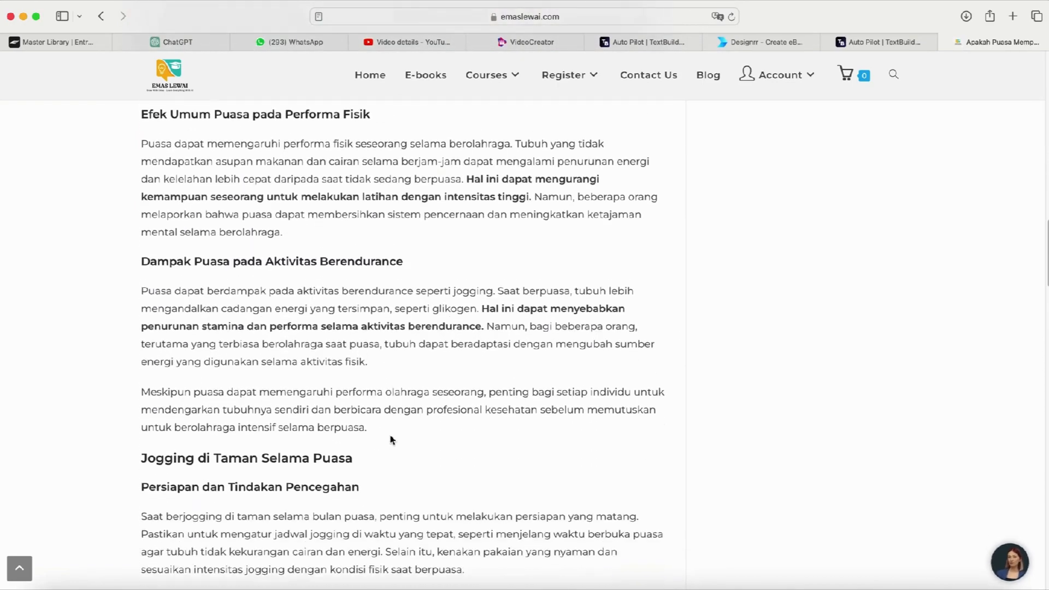
pyautogui.scroll(-12, 391, 439)
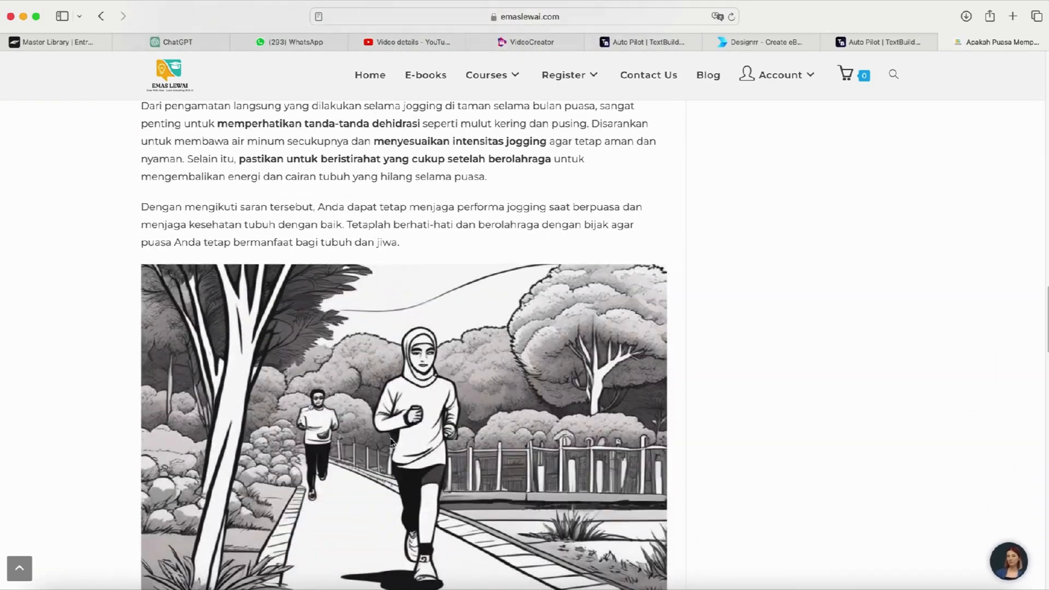
pyautogui.scroll(-6, 433, 509)
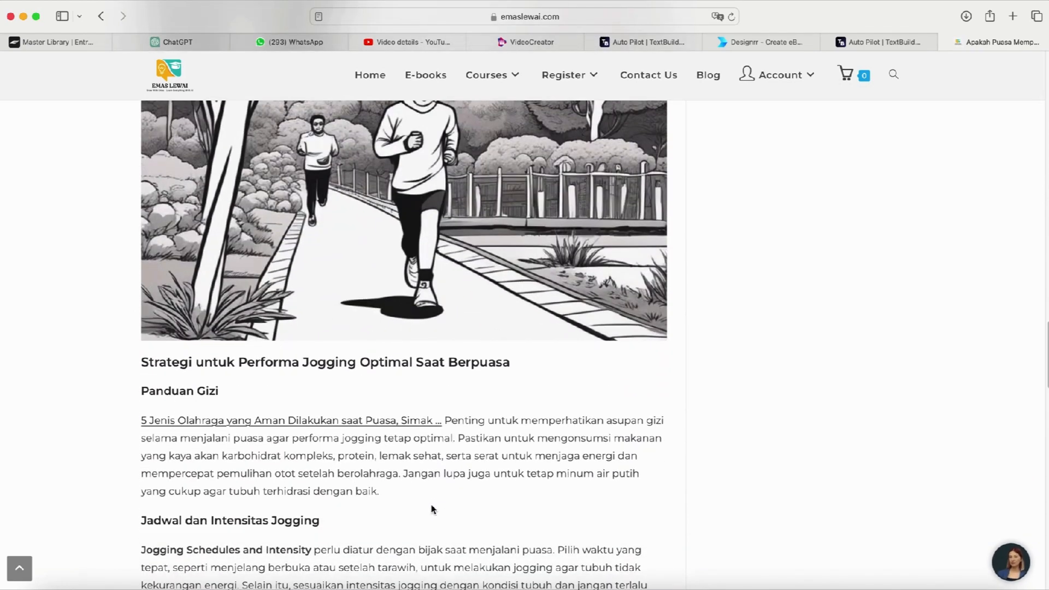
pyautogui.scroll(-10, 432, 509)
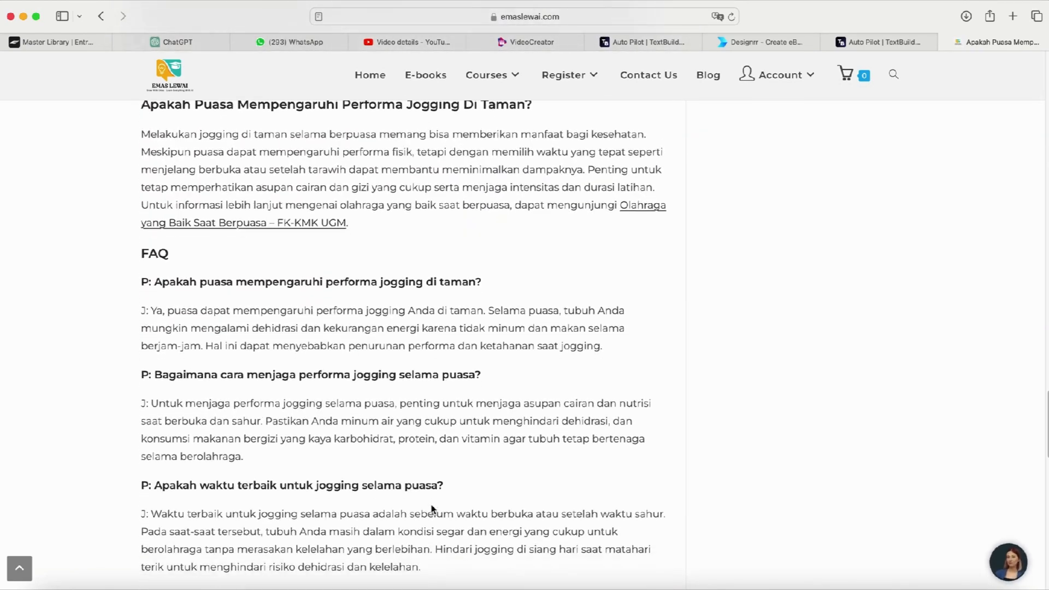
# Step: Examine the end of the live jogging post, including its tags, related posts and comment form, and return to its introduction
pyautogui.scroll(-10, 432, 509)
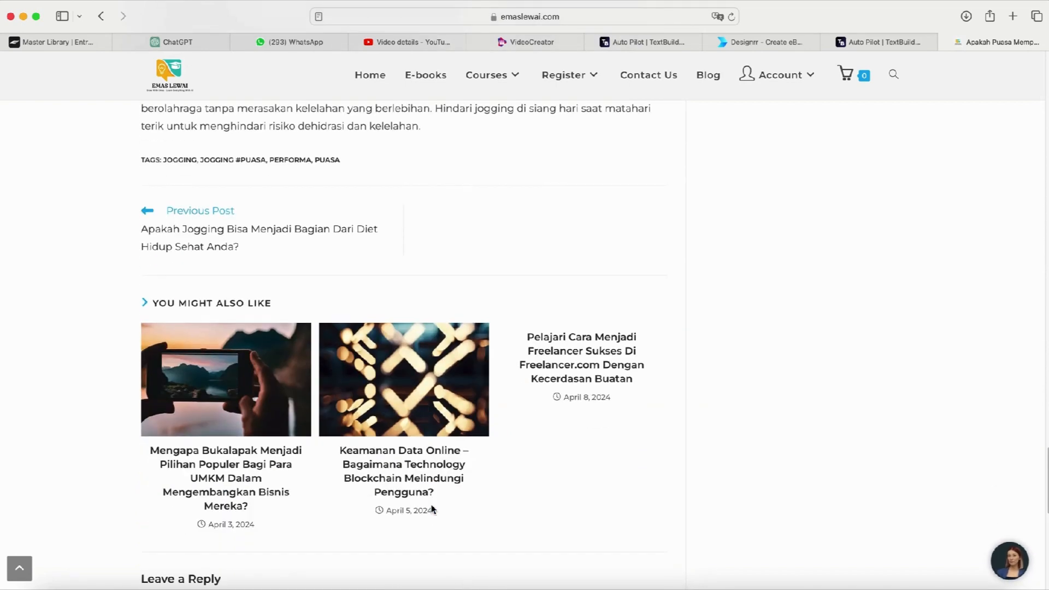
pyautogui.scroll(-2, 430, 508)
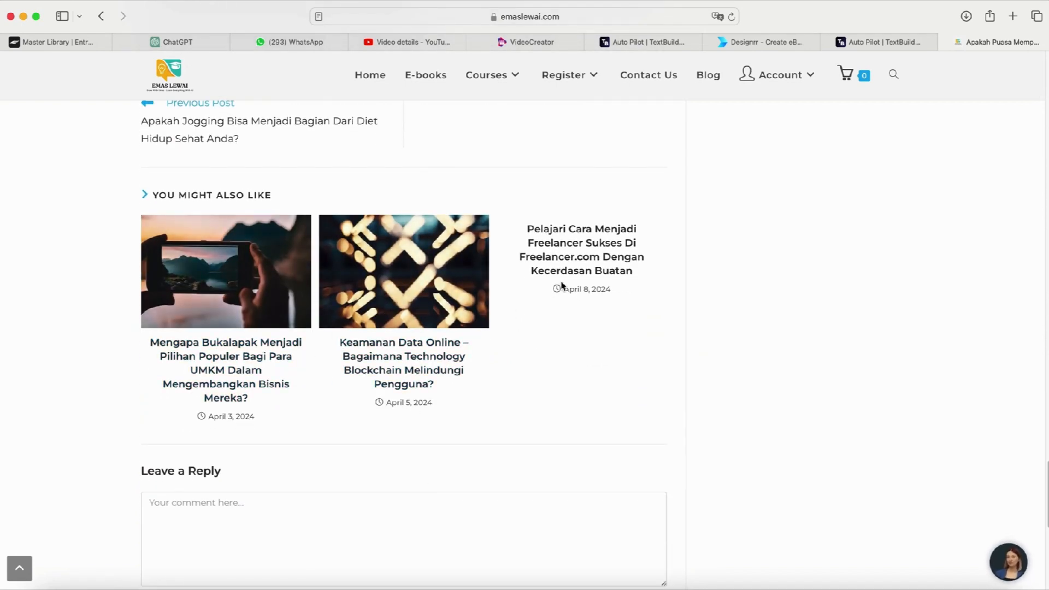
pyautogui.scroll(20, 568, 270)
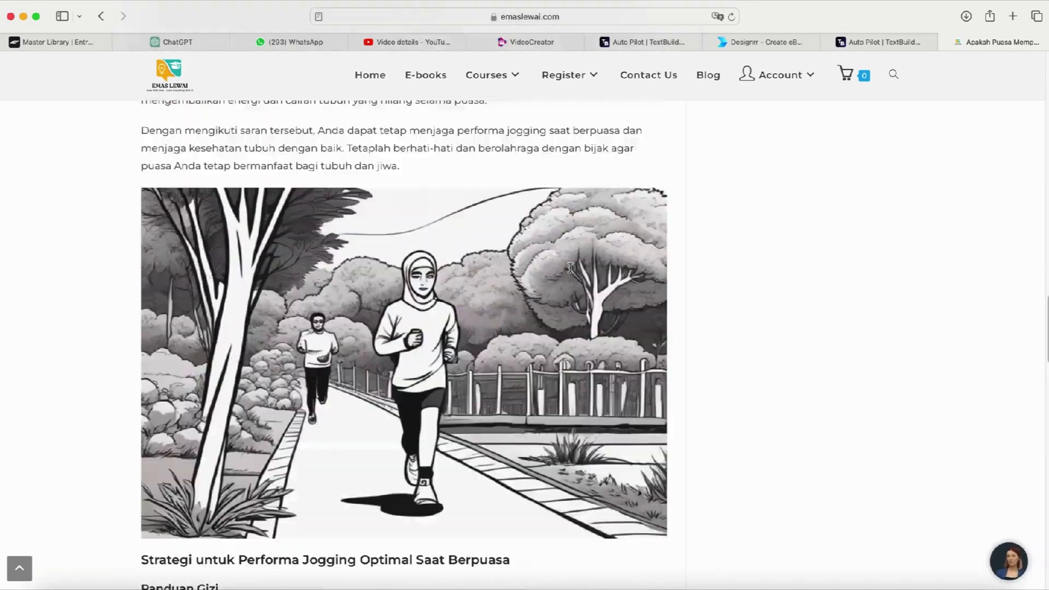
pyautogui.scroll(20, 570, 268)
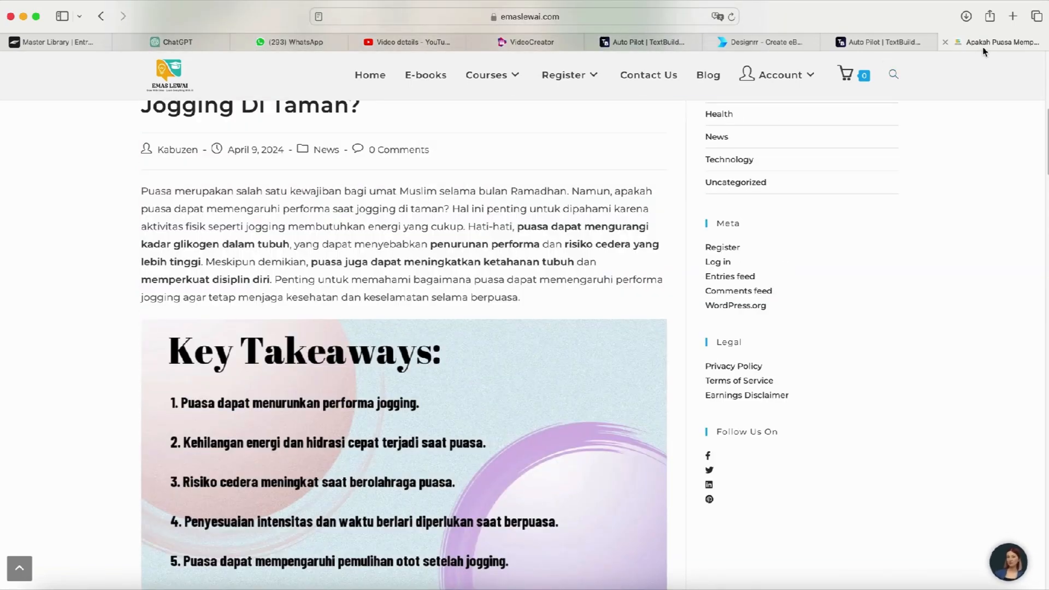
# Step: Switch back to TextBuilder and review the daily activity schedule article from its introduction and Key Takeaways graphic to the comic-style illustration
pyautogui.click(883, 43)
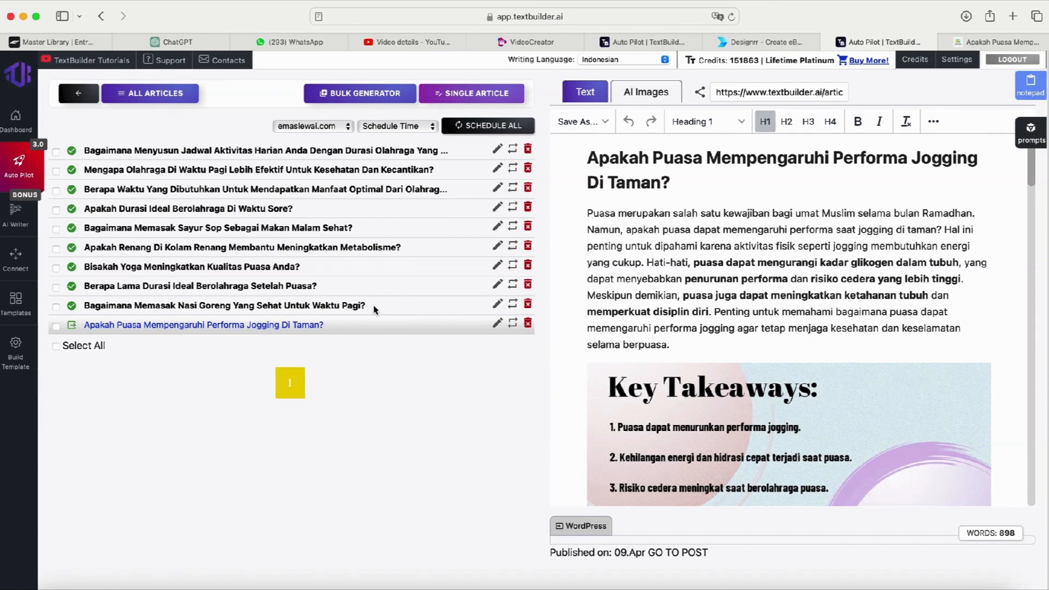
pyautogui.click(241, 153)
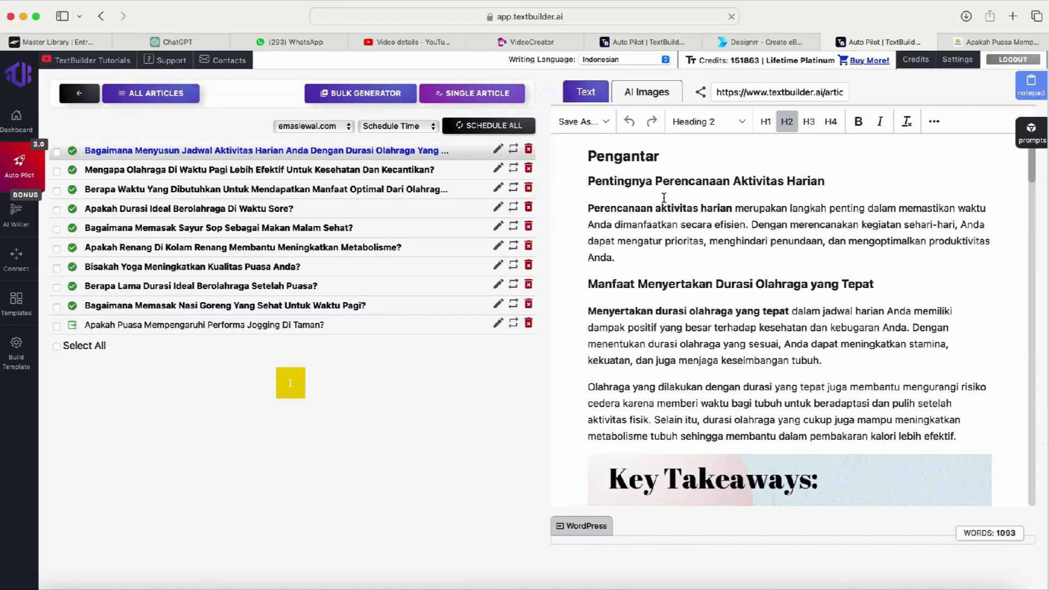
pyautogui.scroll(-5, 664, 198)
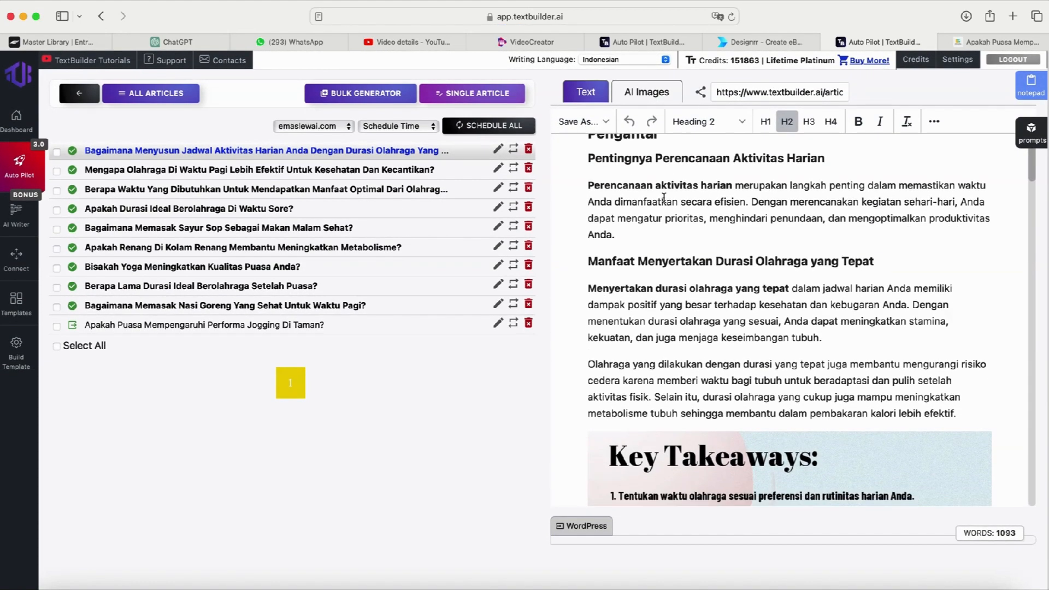
pyautogui.scroll(-8, 664, 197)
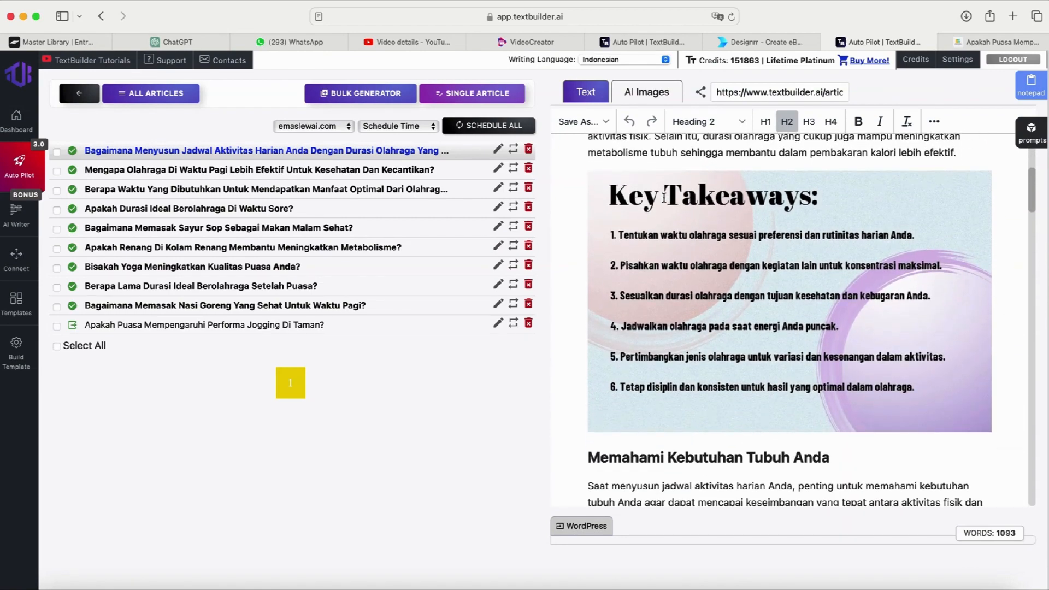
pyautogui.scroll(-5, 663, 197)
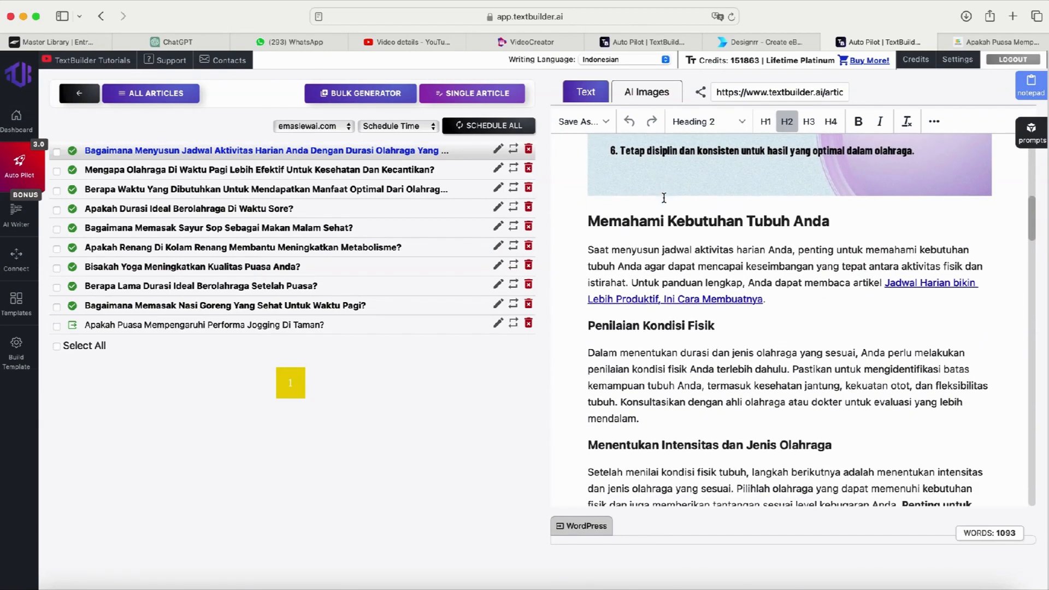
pyautogui.scroll(-3, 673, 303)
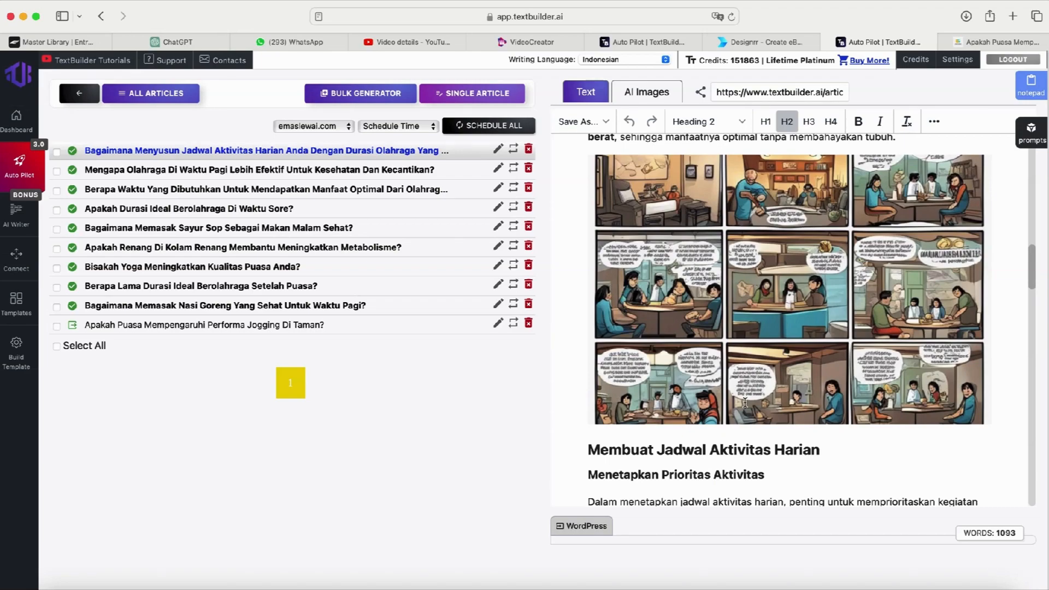
# Step: Read the remaining sections of the daily schedule article through the conclusion and FAQ, and return to its illustration
pyautogui.scroll(-10, 745, 402)
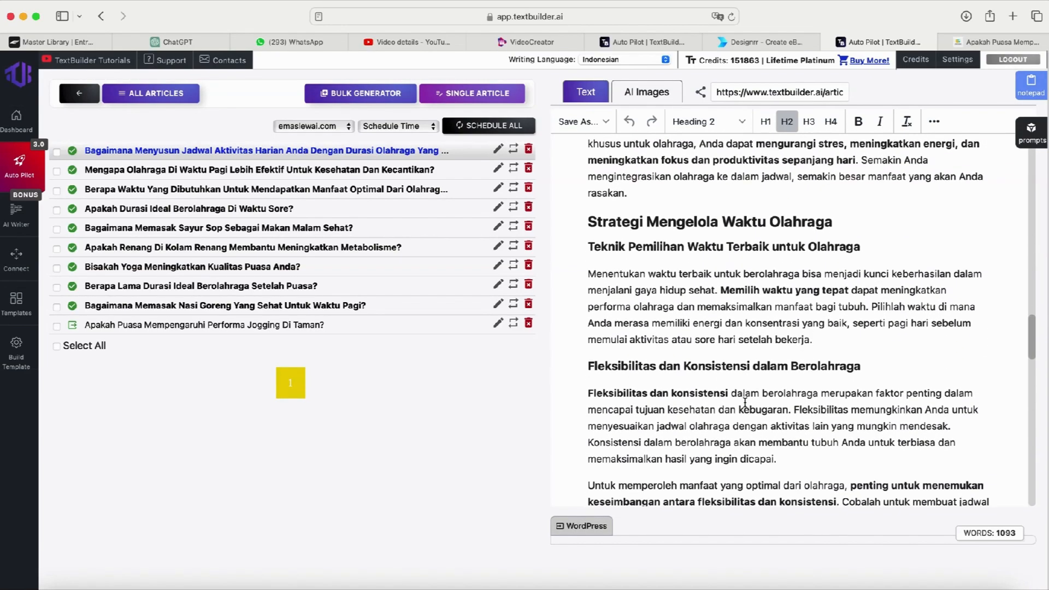
pyautogui.scroll(-1, 745, 403)
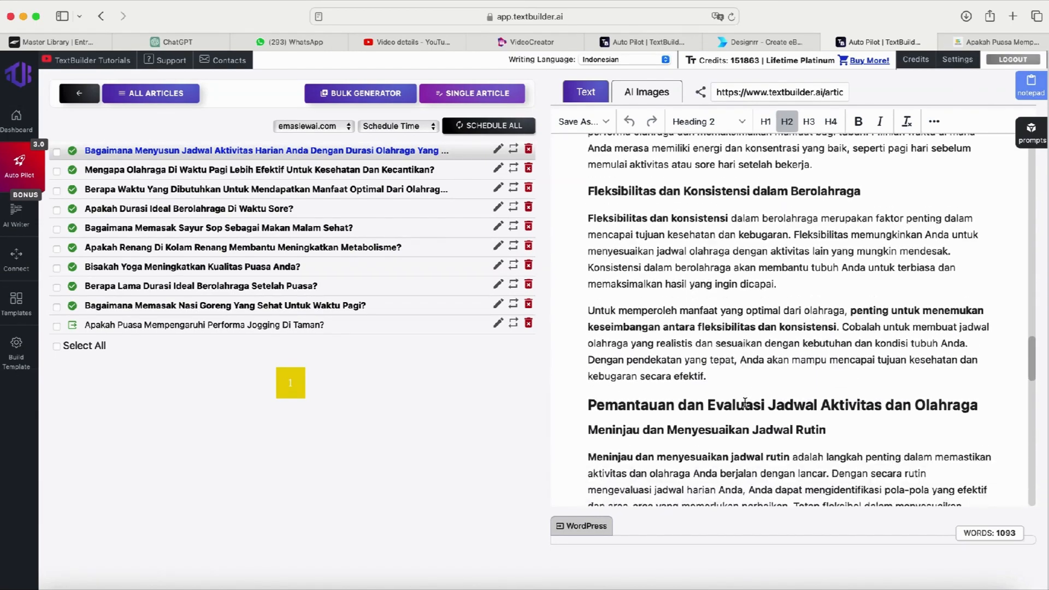
pyautogui.scroll(-3, 745, 403)
pyautogui.scroll(-4, 745, 403)
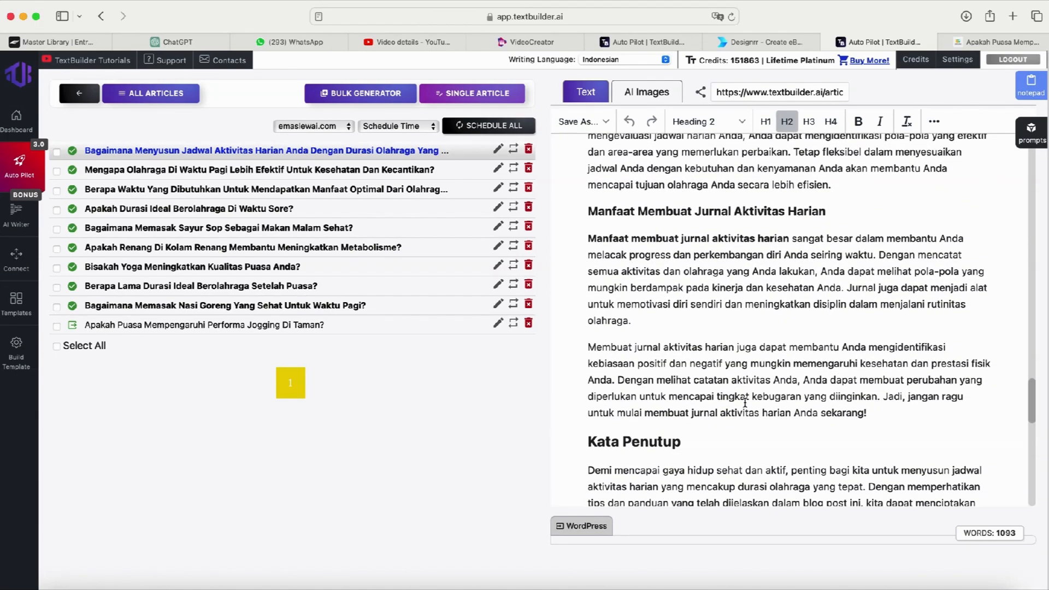
pyautogui.scroll(-7, 745, 402)
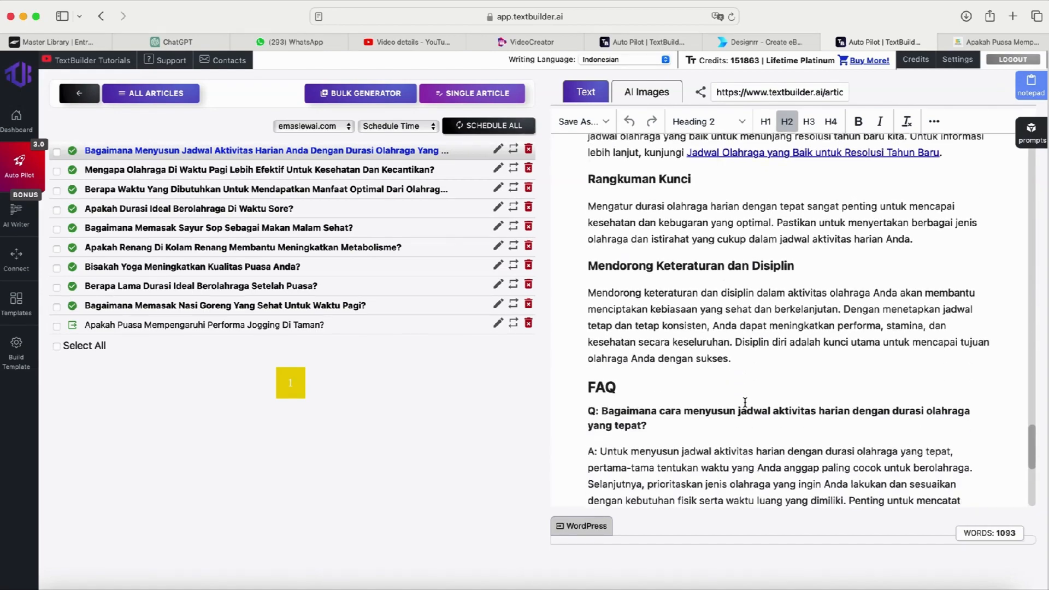
pyautogui.scroll(10, 744, 403)
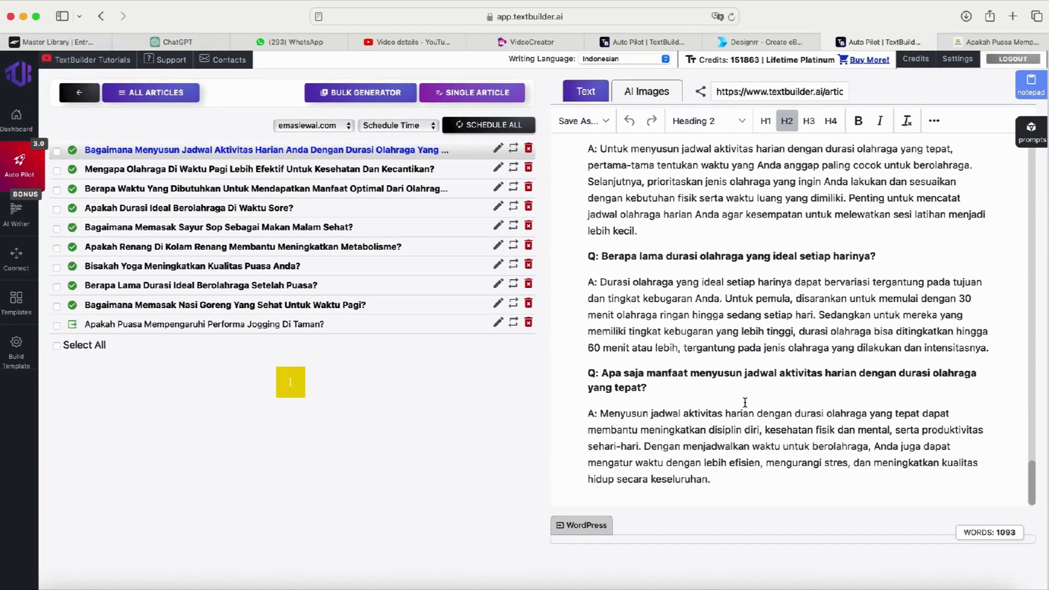
pyautogui.scroll(10, 745, 402)
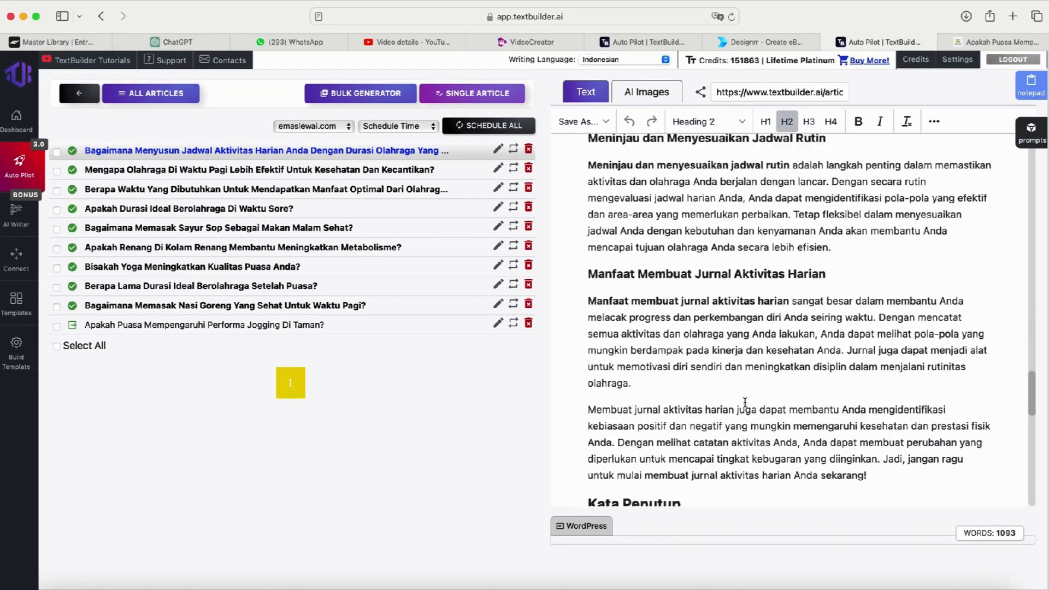
pyautogui.scroll(10, 744, 402)
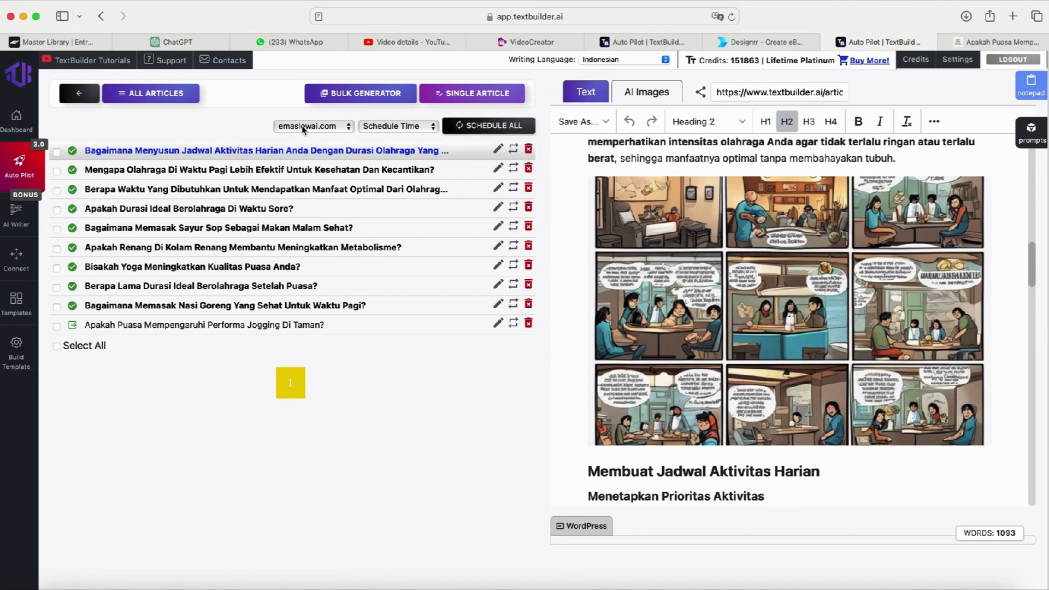
# Step: Schedule all unpublished articles to emaslewai.com at a rate of 1 Article Daily
pyautogui.click(435, 129)
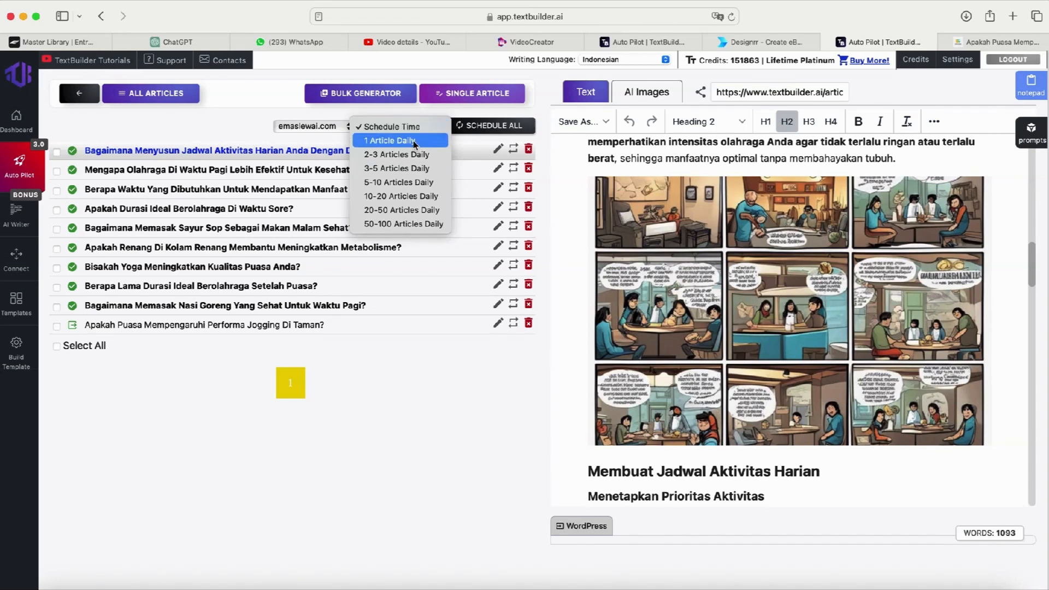
pyautogui.click(415, 144)
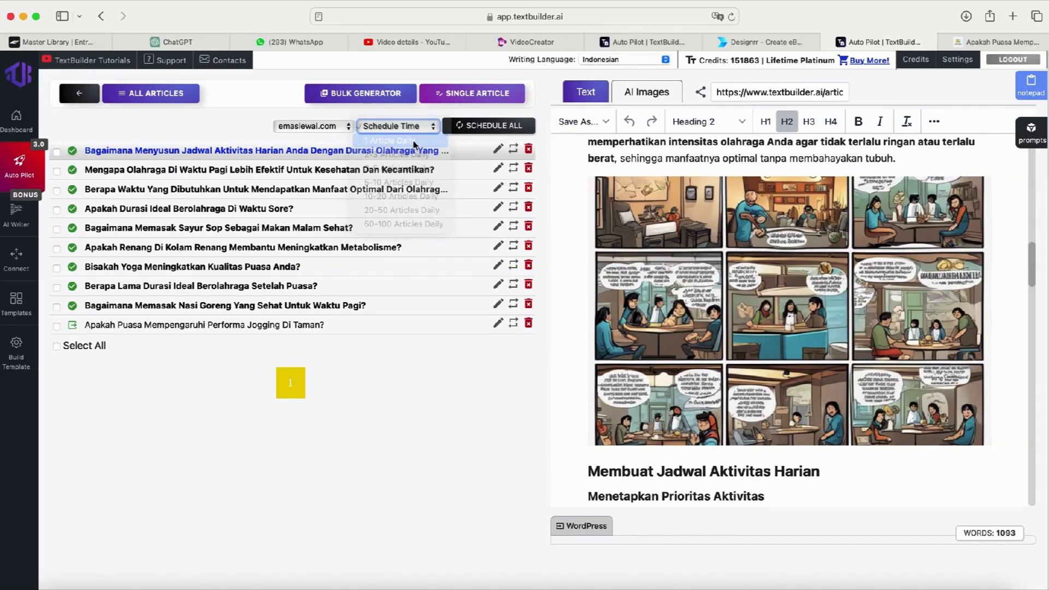
pyautogui.click(487, 129)
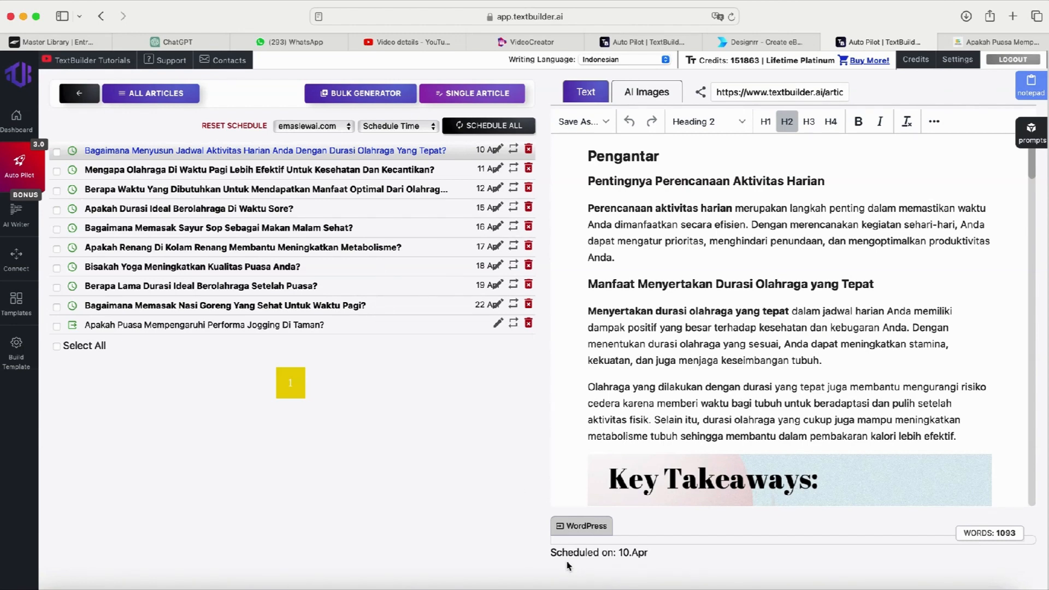
# Step: Check the scheduled dates of the morning exercise and optimal exercise time articles, and read the latter through to its FAQ
pyautogui.click(306, 170)
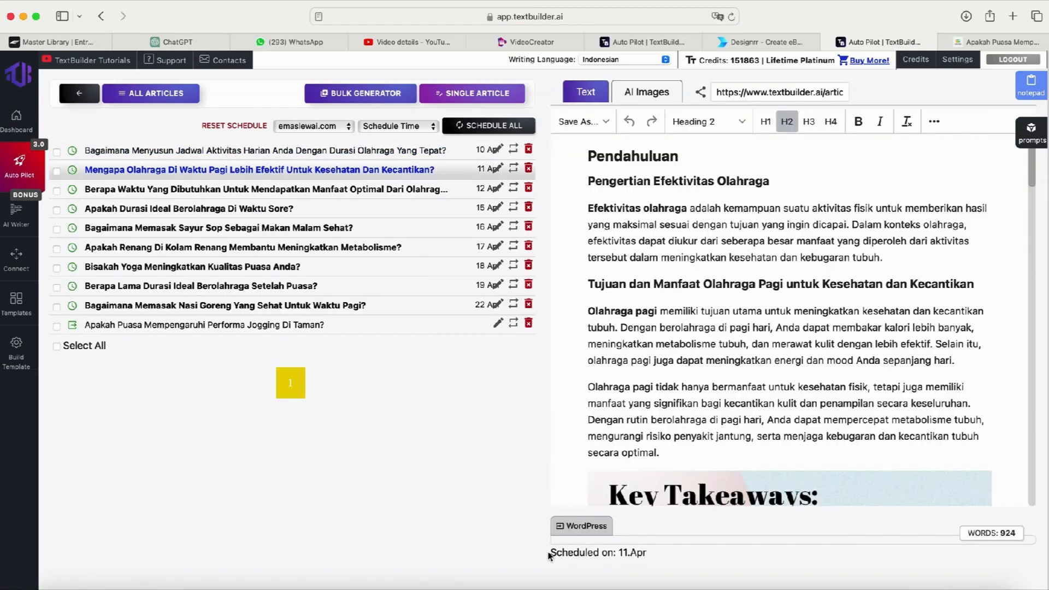
pyautogui.click(347, 192)
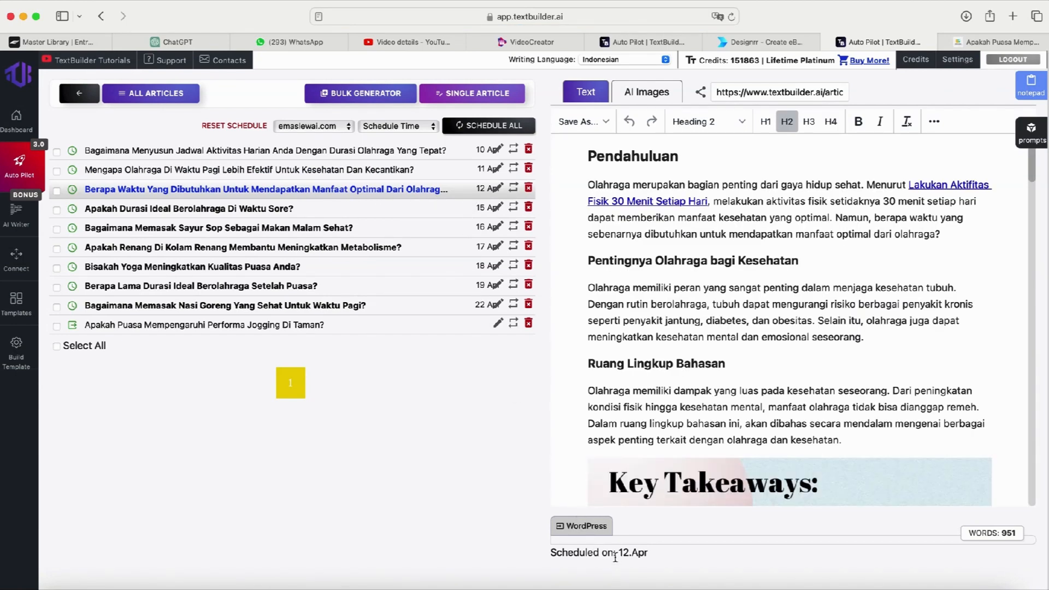
pyautogui.scroll(-5, 734, 339)
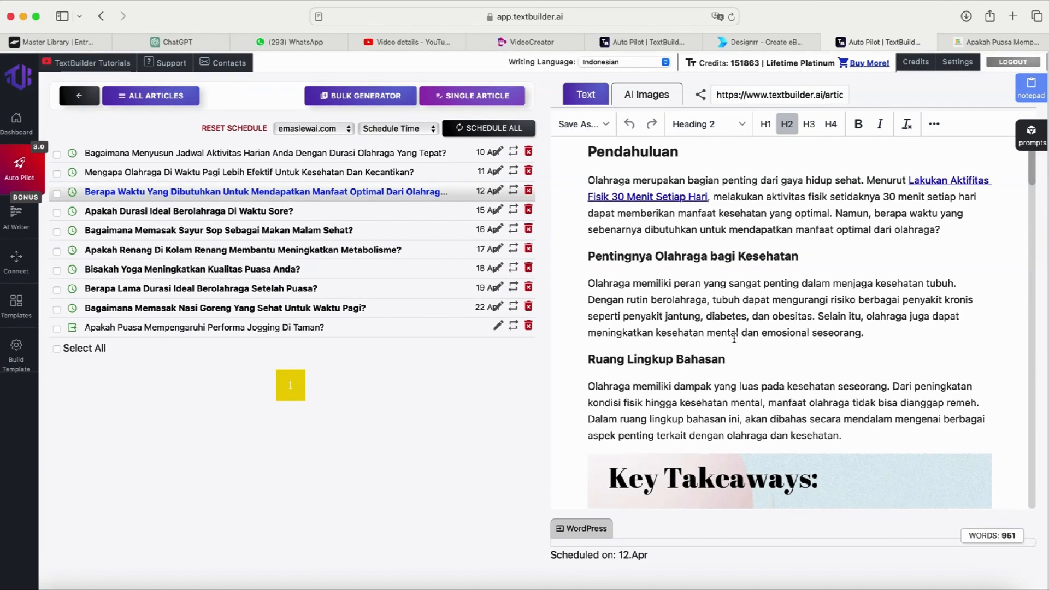
pyautogui.scroll(-5, 734, 339)
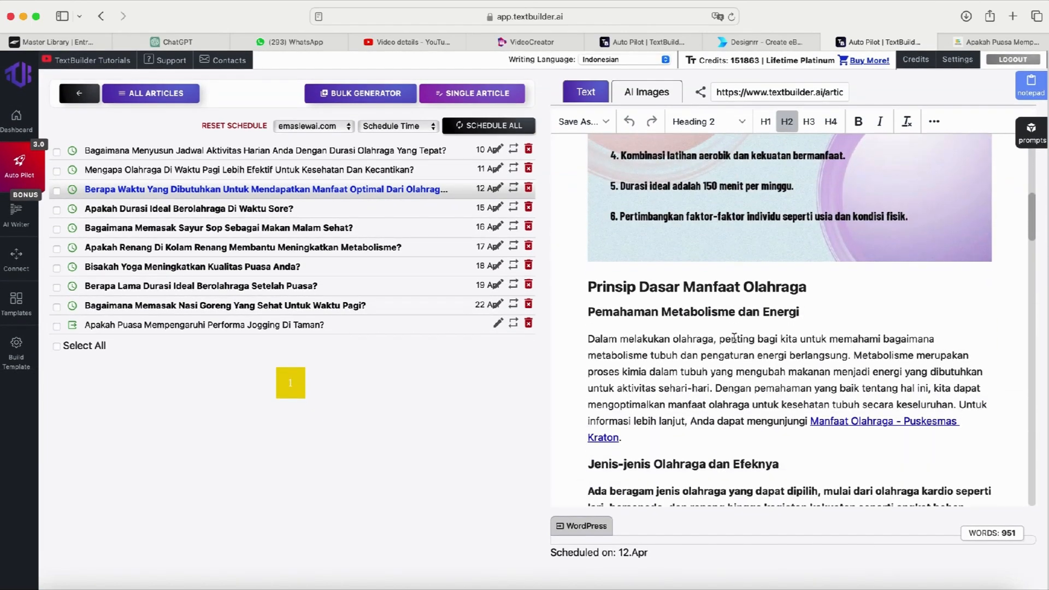
pyautogui.scroll(-5, 734, 339)
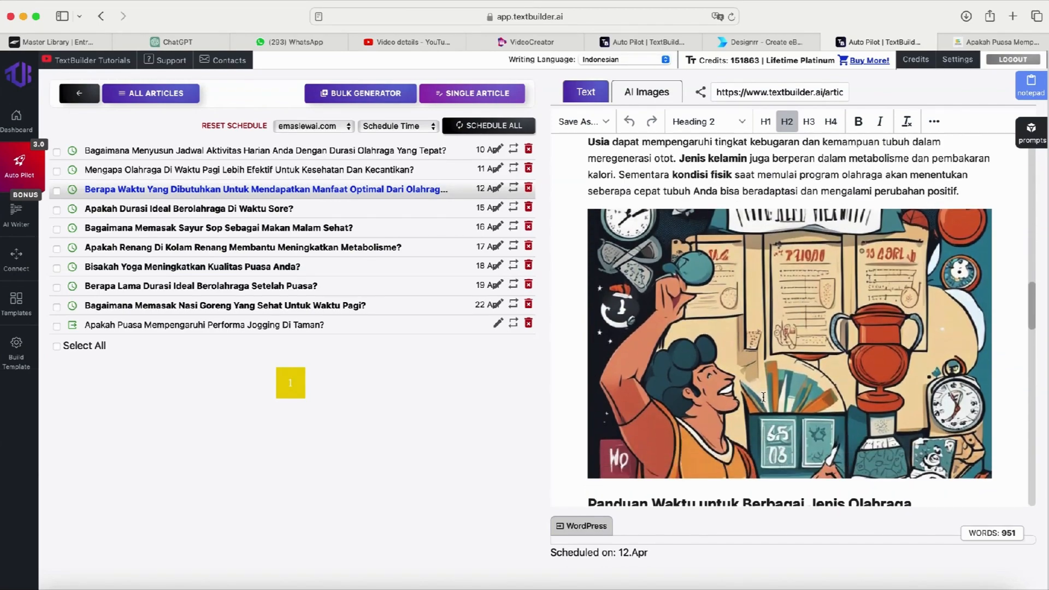
pyautogui.scroll(-10, 763, 397)
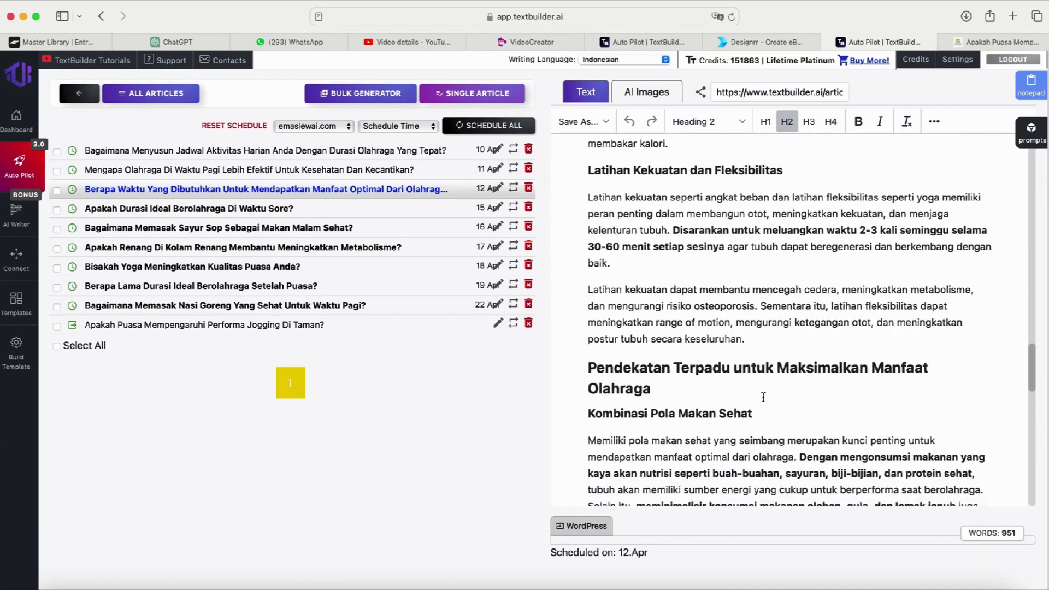
pyautogui.scroll(-13, 763, 396)
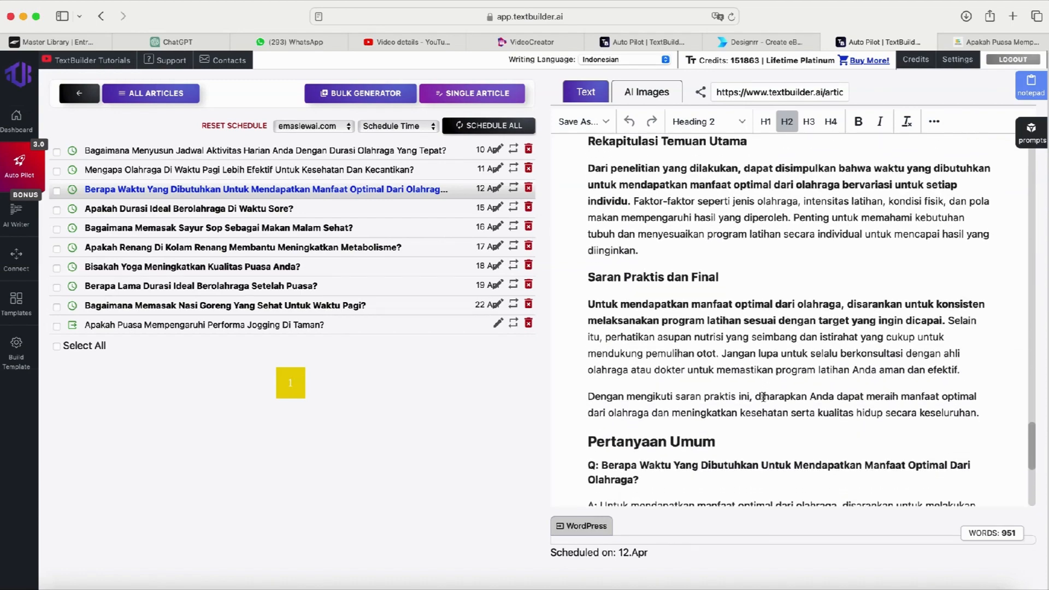
pyautogui.scroll(-5, 763, 397)
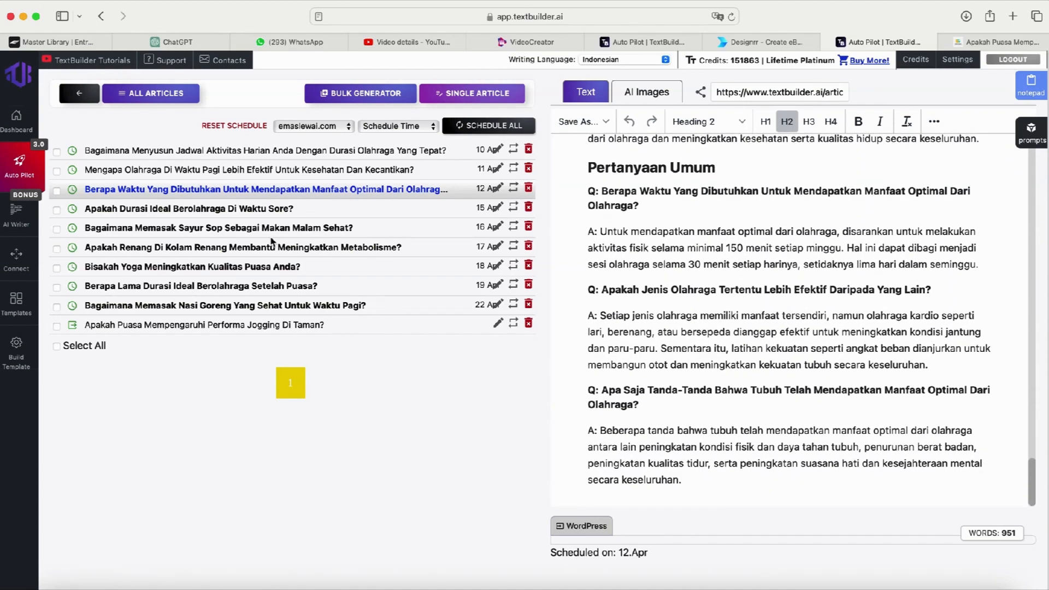
# Step: Open the article on ideal afternoon exercise duration and examine its scheduled date, Key Takeaways graphic and body illustration
pyautogui.click(235, 211)
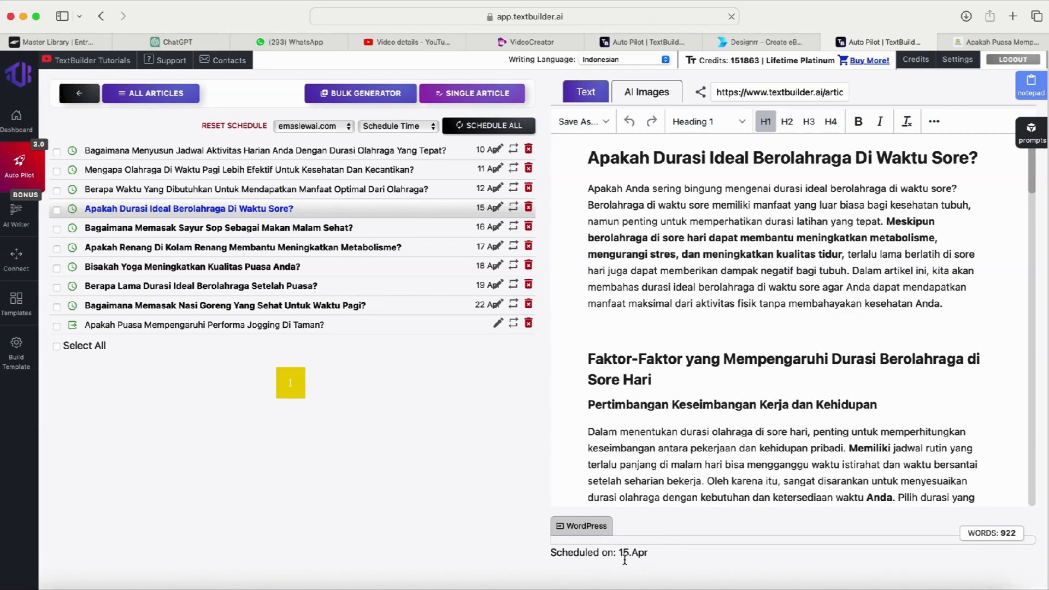
pyautogui.scroll(-10, 774, 426)
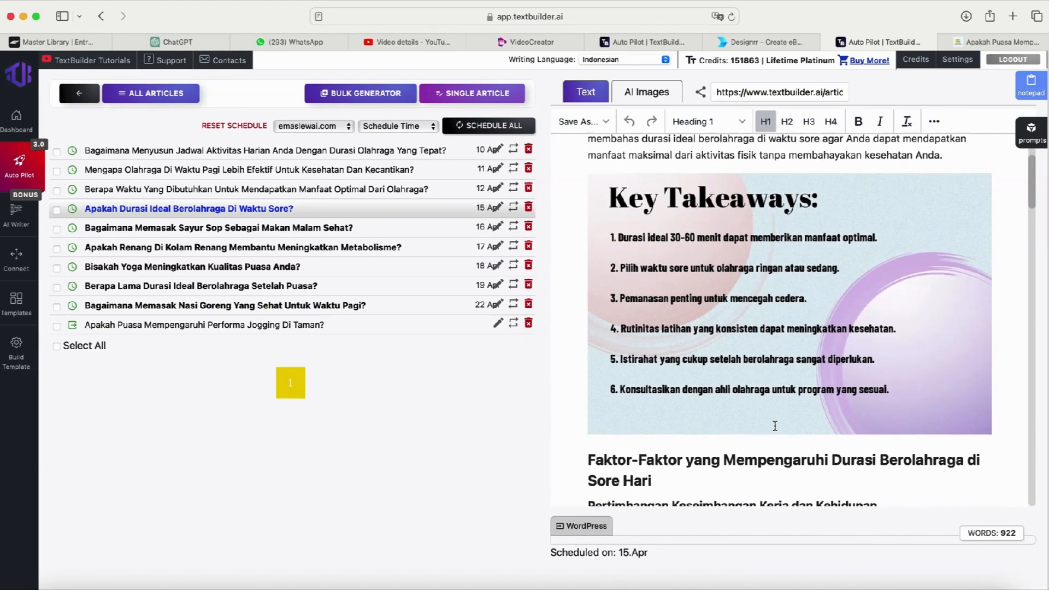
pyautogui.scroll(-7, 774, 426)
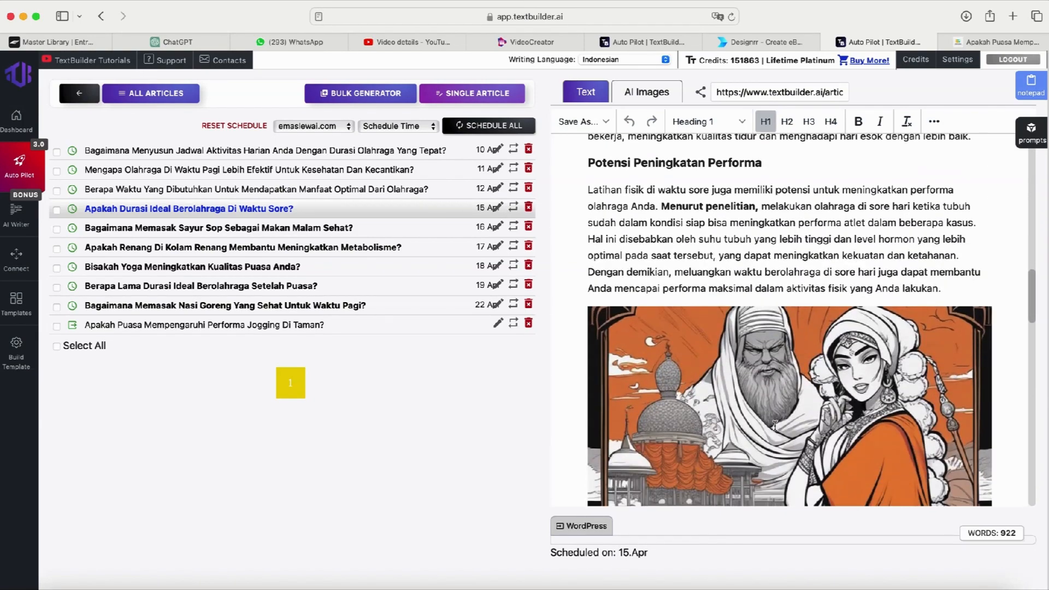
pyautogui.scroll(-5, 775, 426)
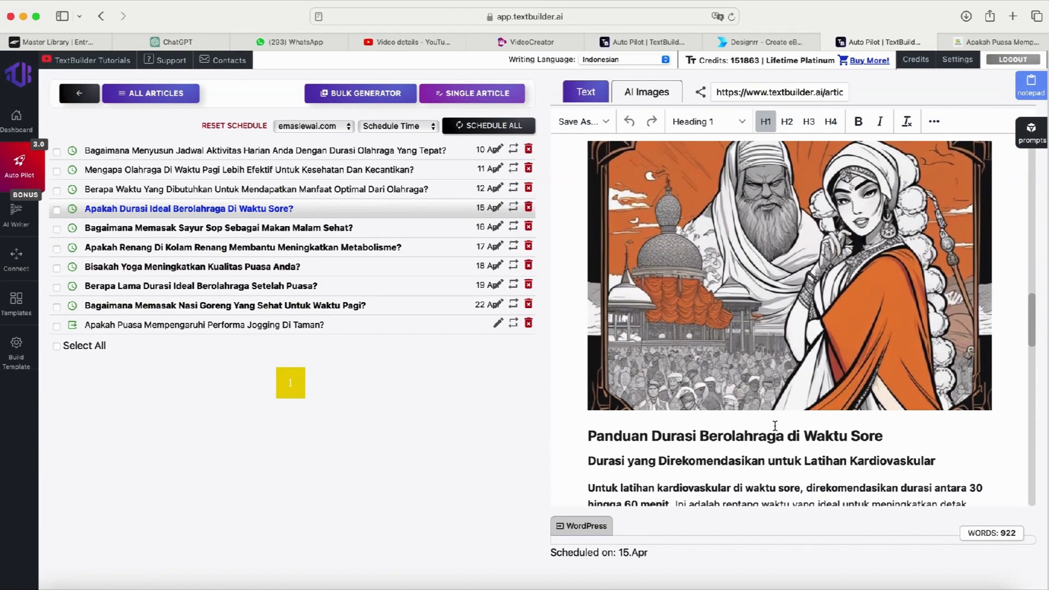
pyautogui.scroll(-3, 774, 425)
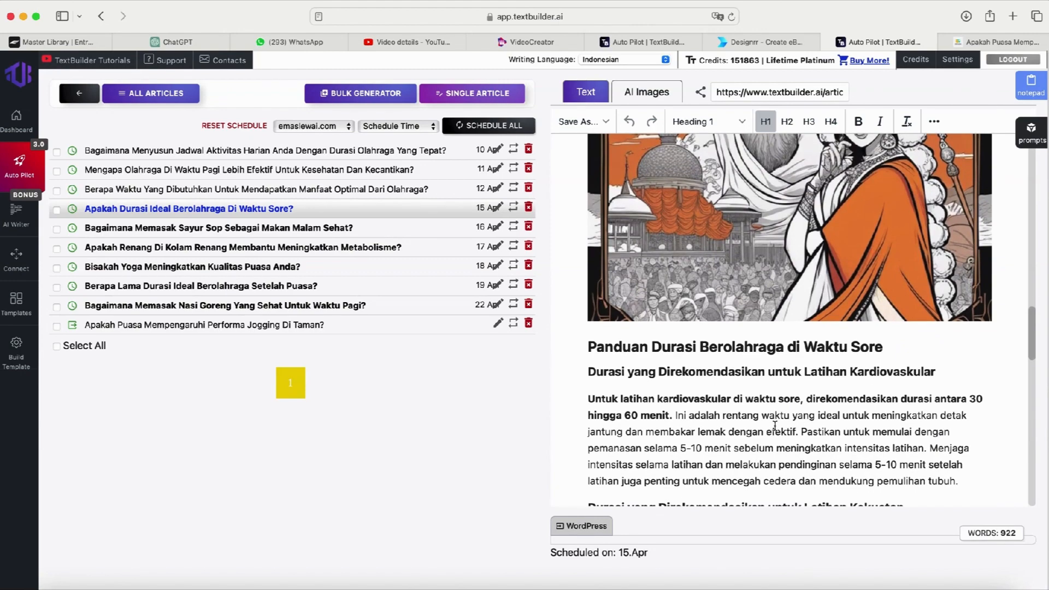
pyautogui.scroll(5, 775, 425)
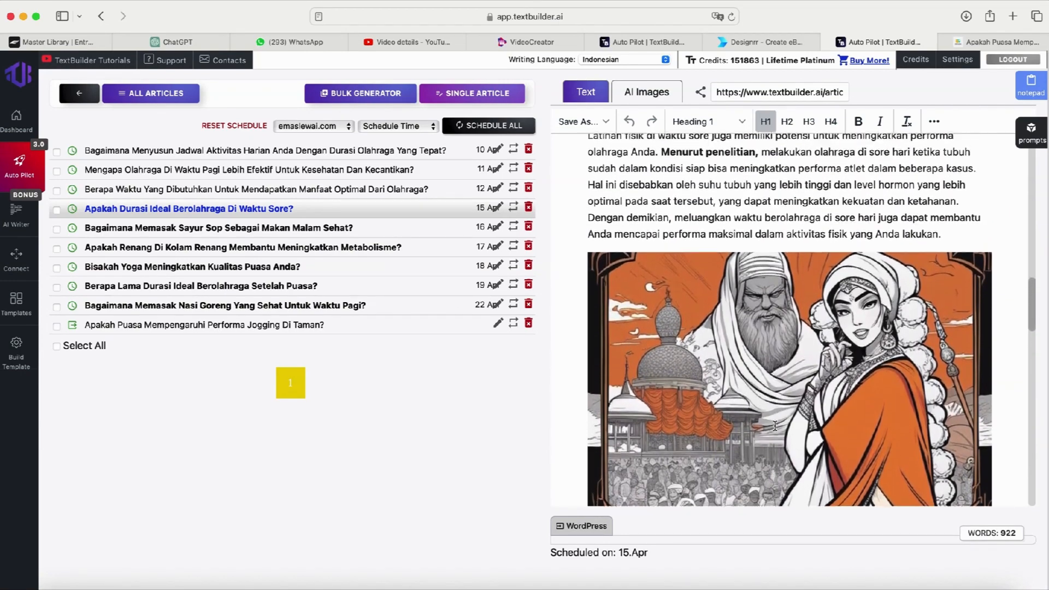
pyautogui.scroll(3, 774, 426)
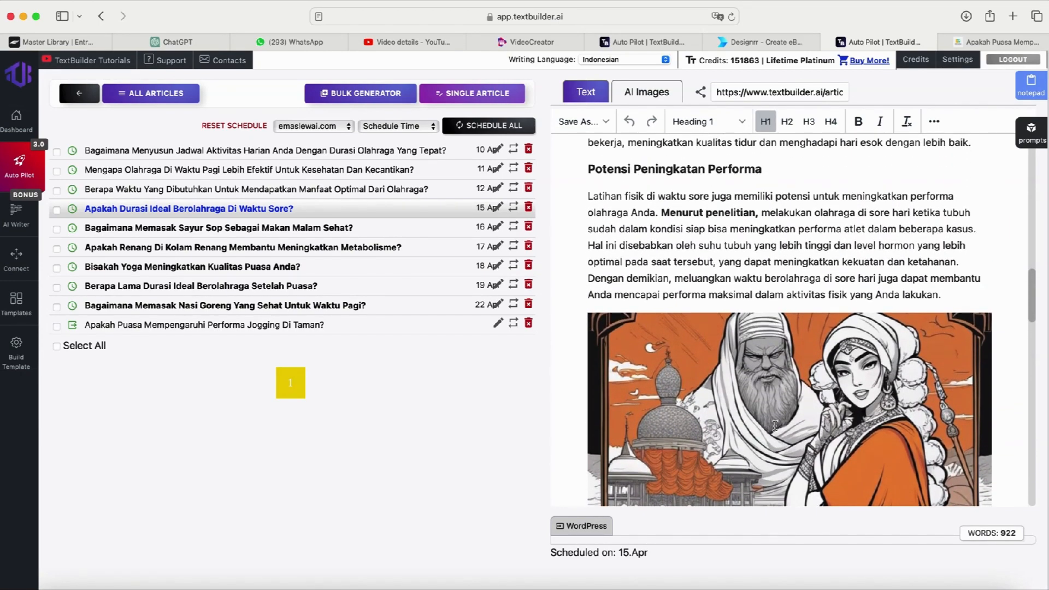
# Step: Finish viewing the afternoon exercise article's illustration, then open the vegetable soup dinner article and examine its sections, illustration and scheduled date
pyautogui.scroll(-1, 775, 426)
pyautogui.scroll(-1, 774, 425)
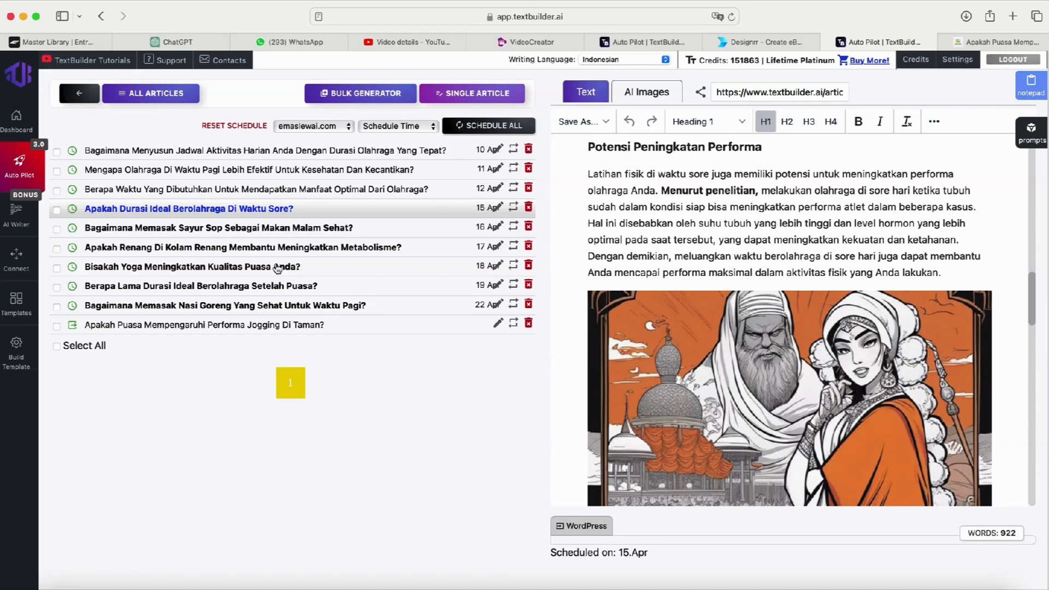
pyautogui.click(264, 229)
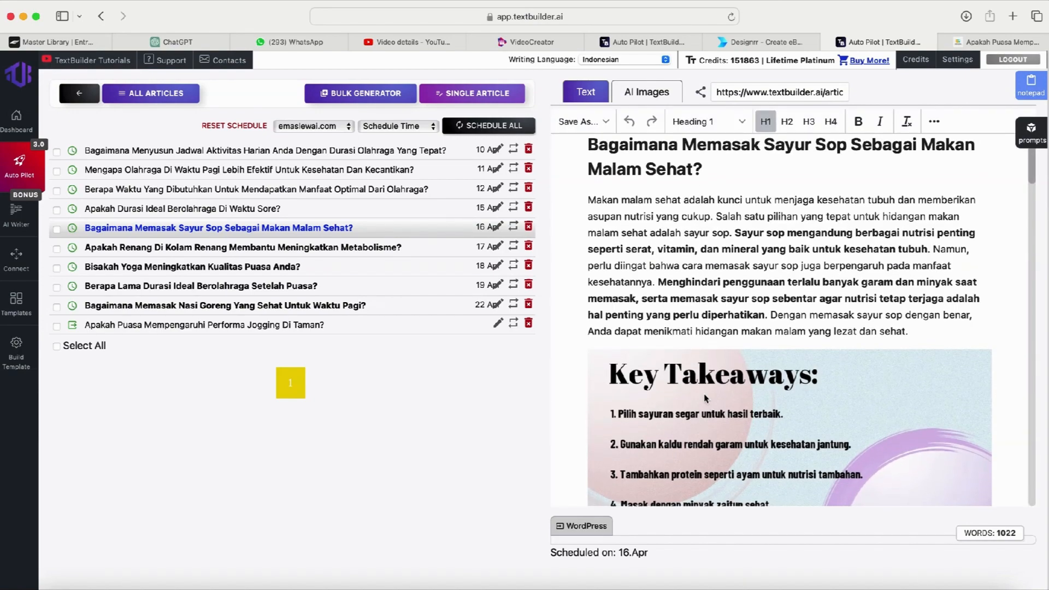
pyautogui.scroll(-10, 703, 394)
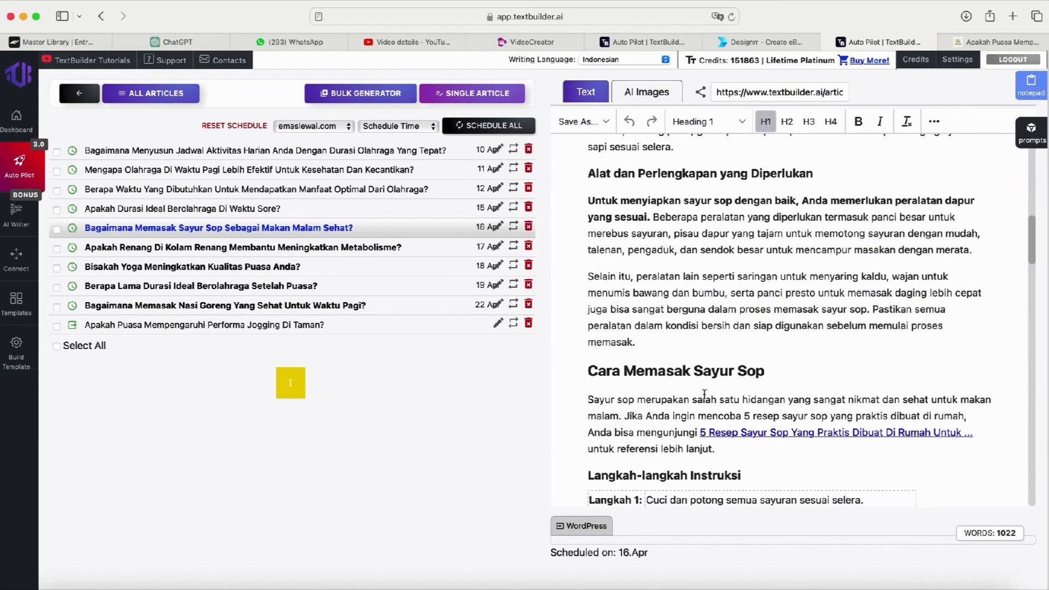
pyautogui.scroll(-10, 703, 393)
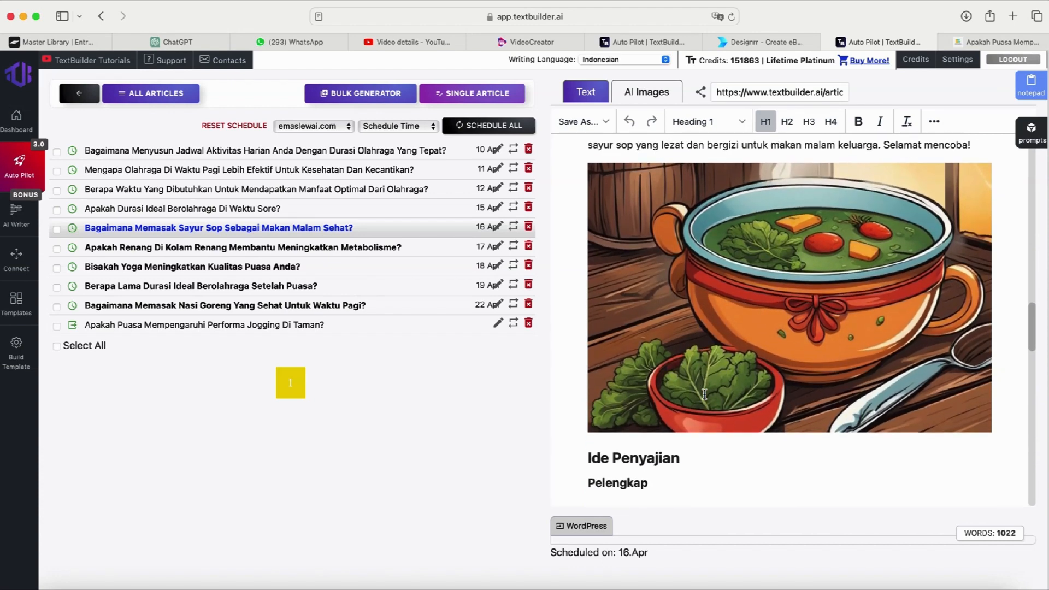
pyautogui.scroll(-1, 703, 393)
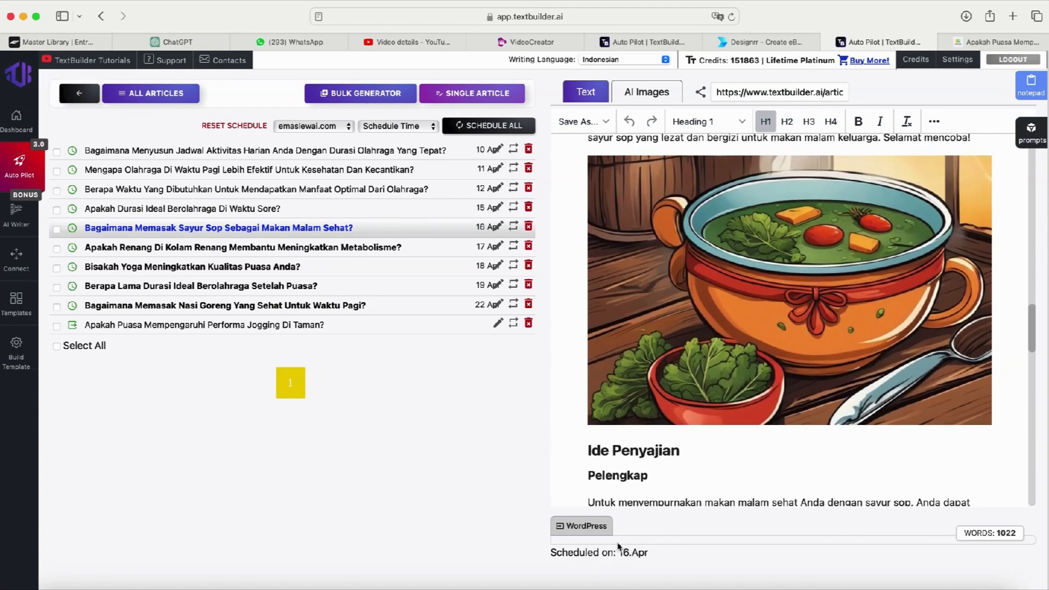
# Step: Open the article on swimming and metabolism and read it through to the conclusion, examining its Key Takeaways graphic, four-panel illustration and scheduled date
pyautogui.click(300, 250)
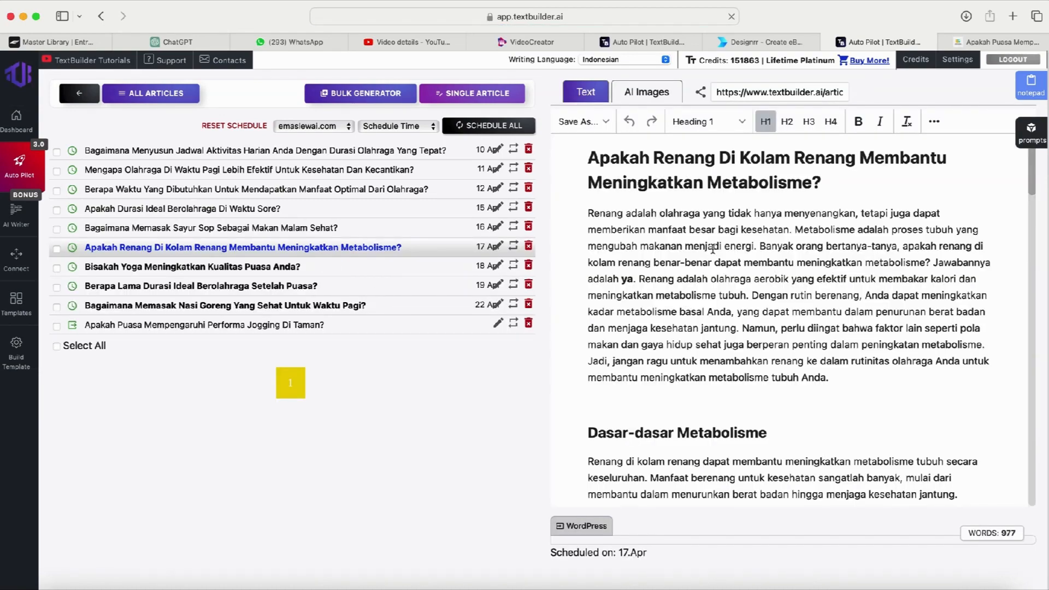
pyautogui.scroll(-8, 785, 254)
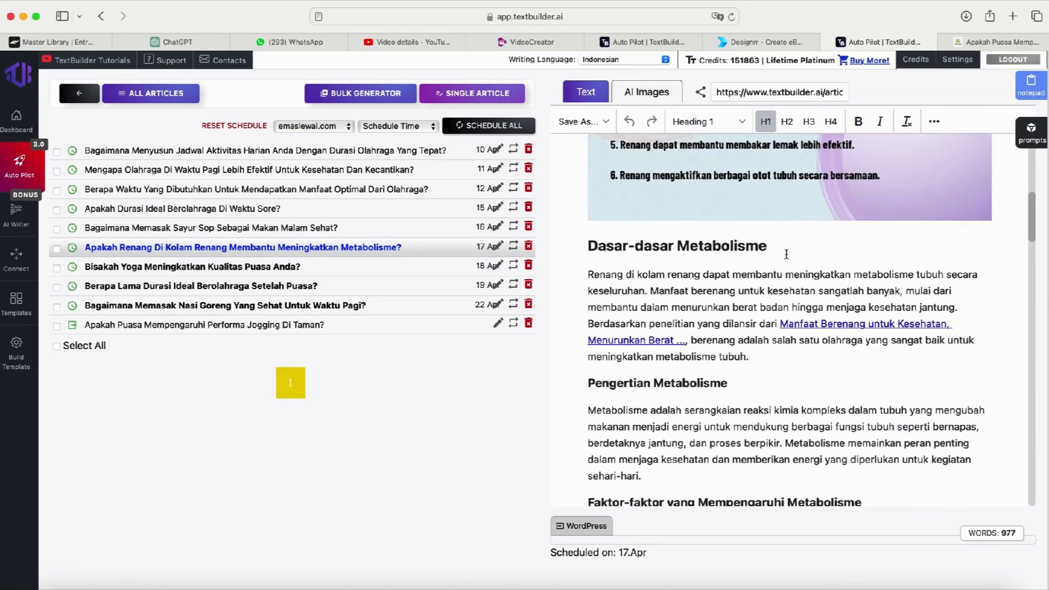
pyautogui.scroll(-10, 785, 254)
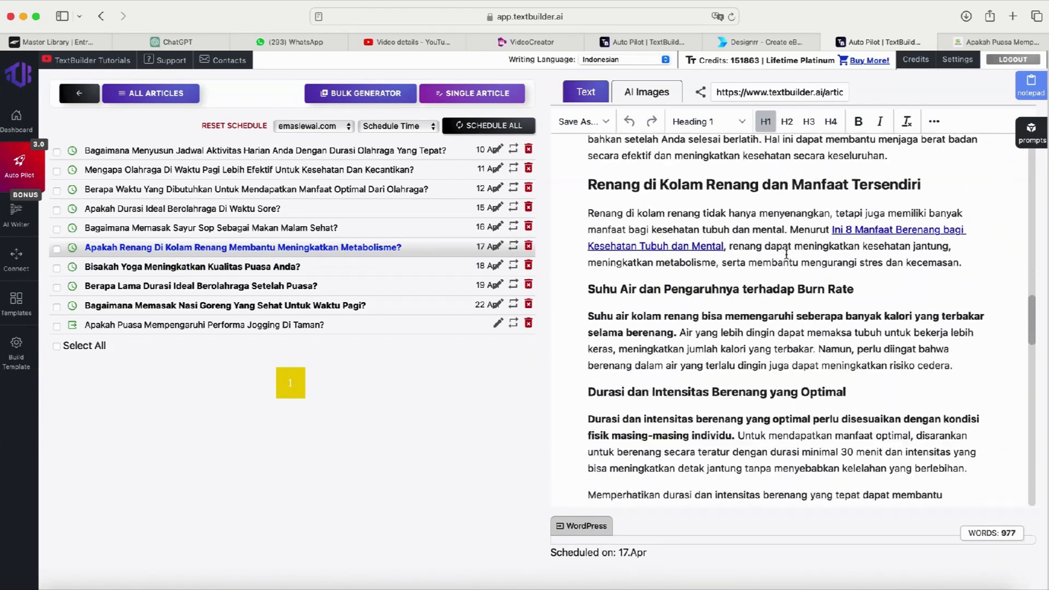
pyautogui.scroll(-6, 785, 254)
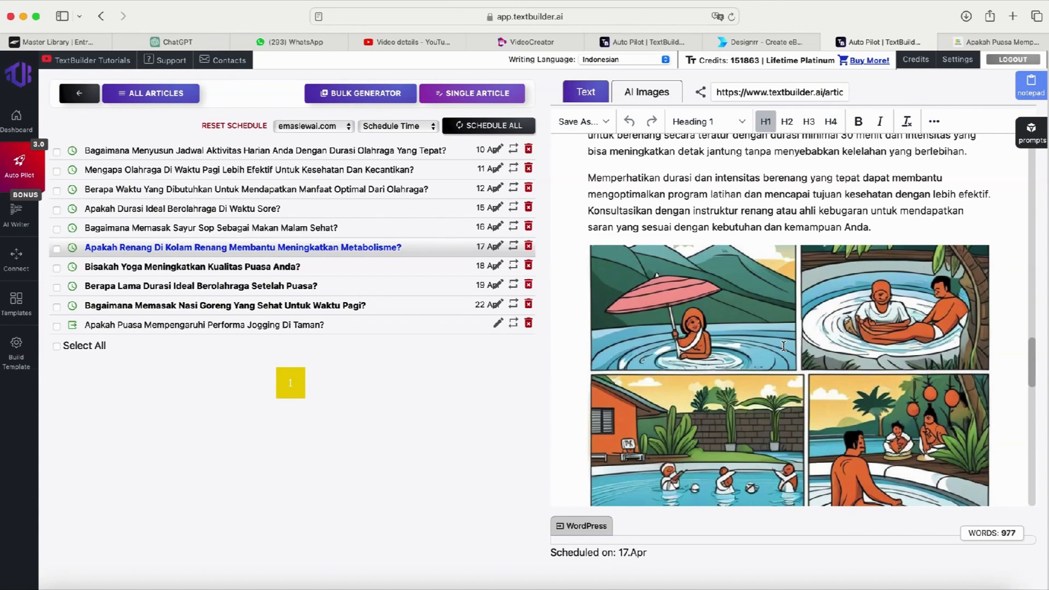
pyautogui.scroll(-3, 783, 346)
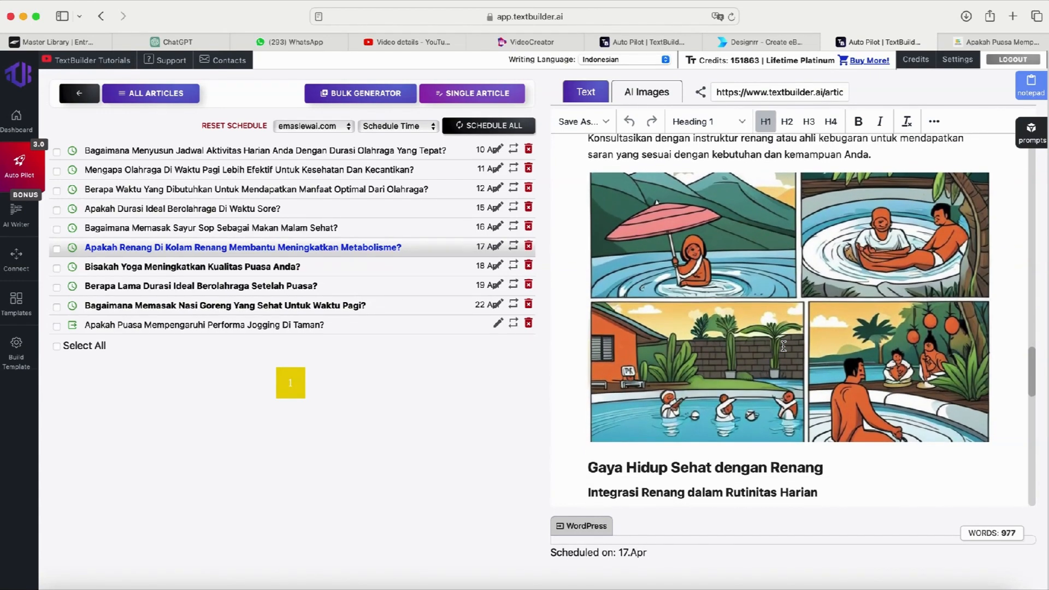
pyautogui.scroll(-4, 783, 346)
pyautogui.scroll(3, 783, 346)
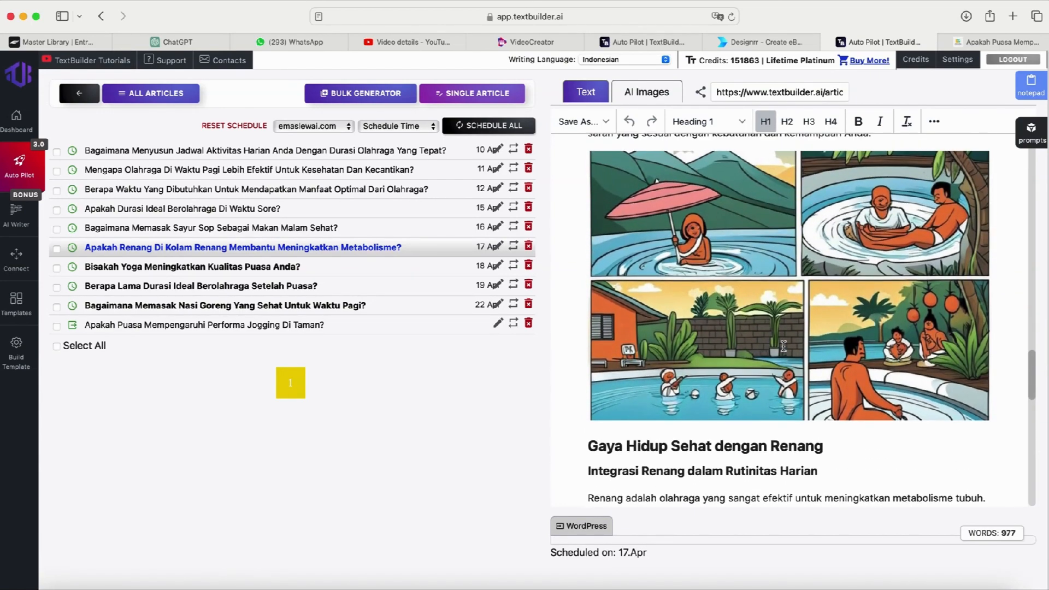
pyautogui.scroll(-2, 783, 346)
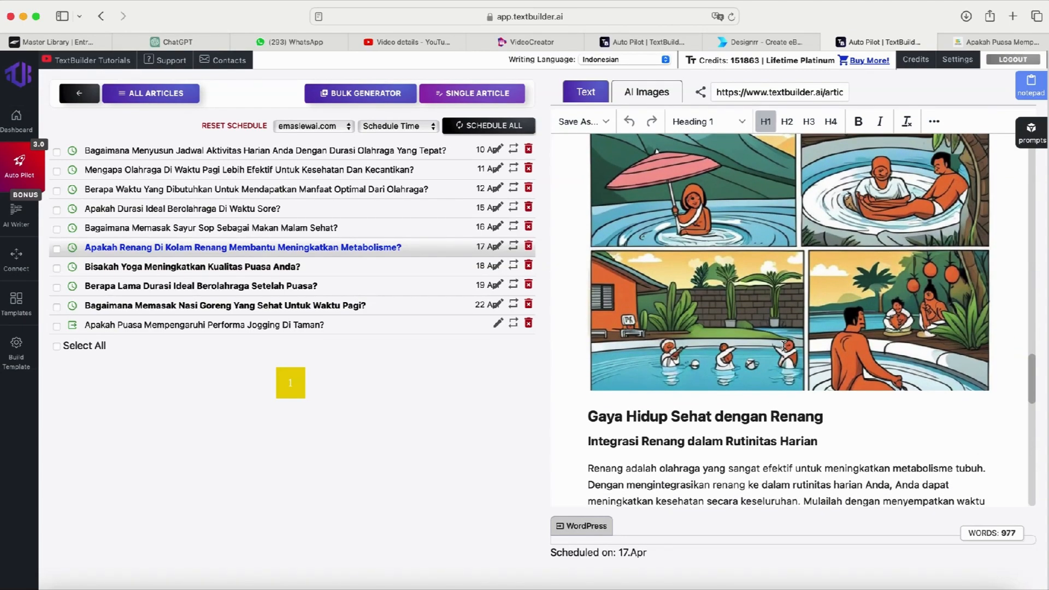
pyautogui.scroll(-12, 783, 346)
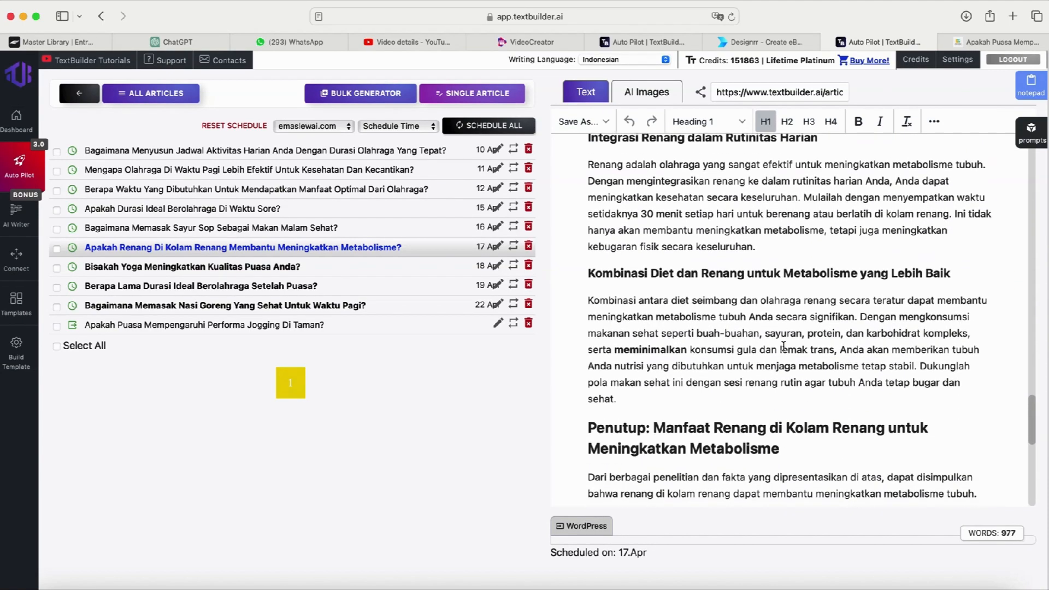
pyautogui.scroll(-2, 784, 347)
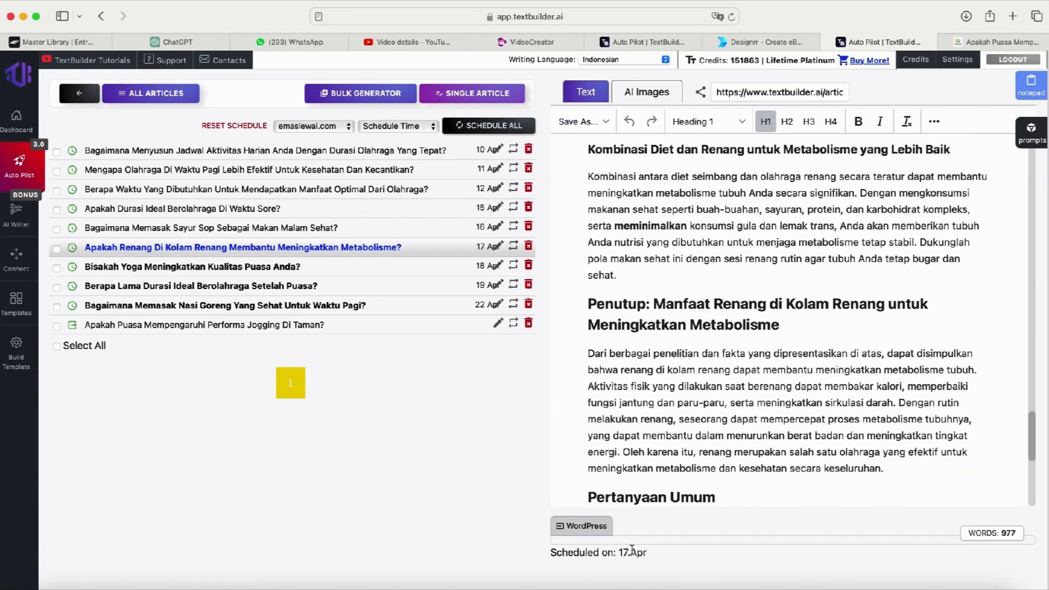
# Step: Open the article on yoga and fasting quality and review its Key Takeaways graphic and sections through to the FAQ
pyautogui.click(268, 270)
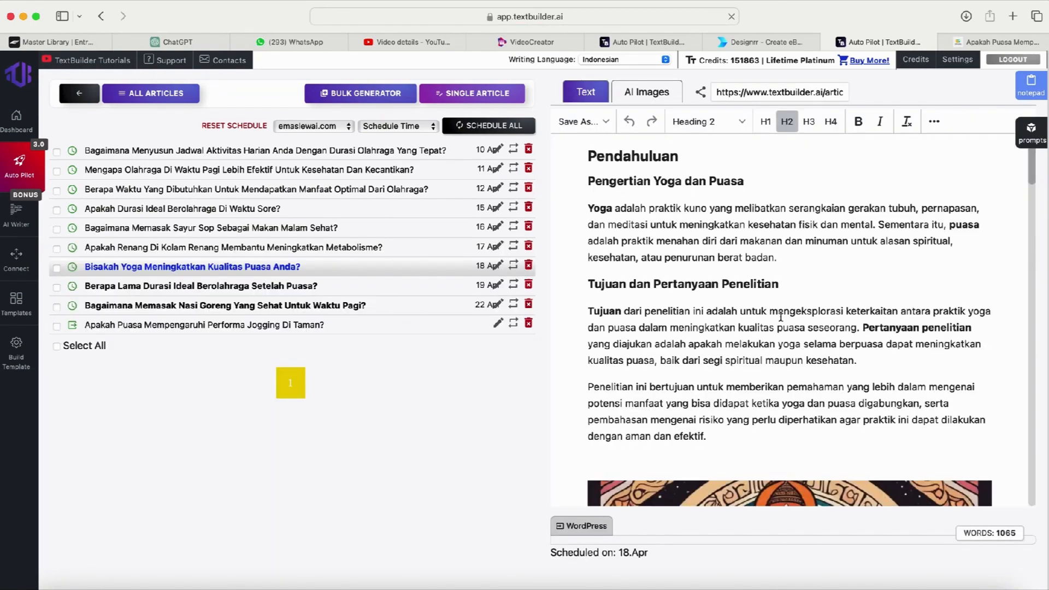
pyautogui.scroll(-10, 834, 190)
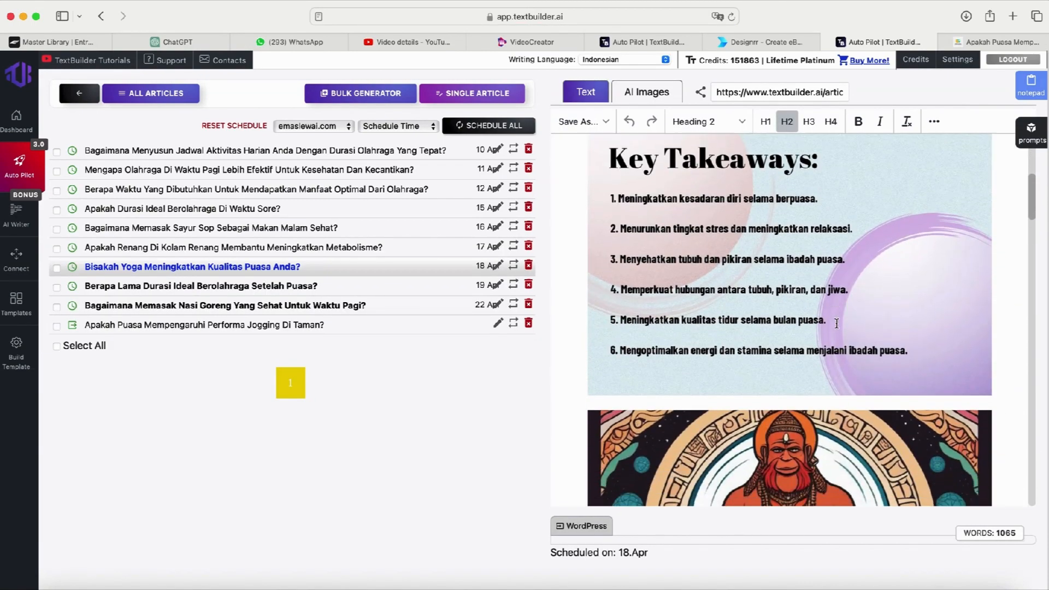
pyautogui.scroll(-20, 836, 323)
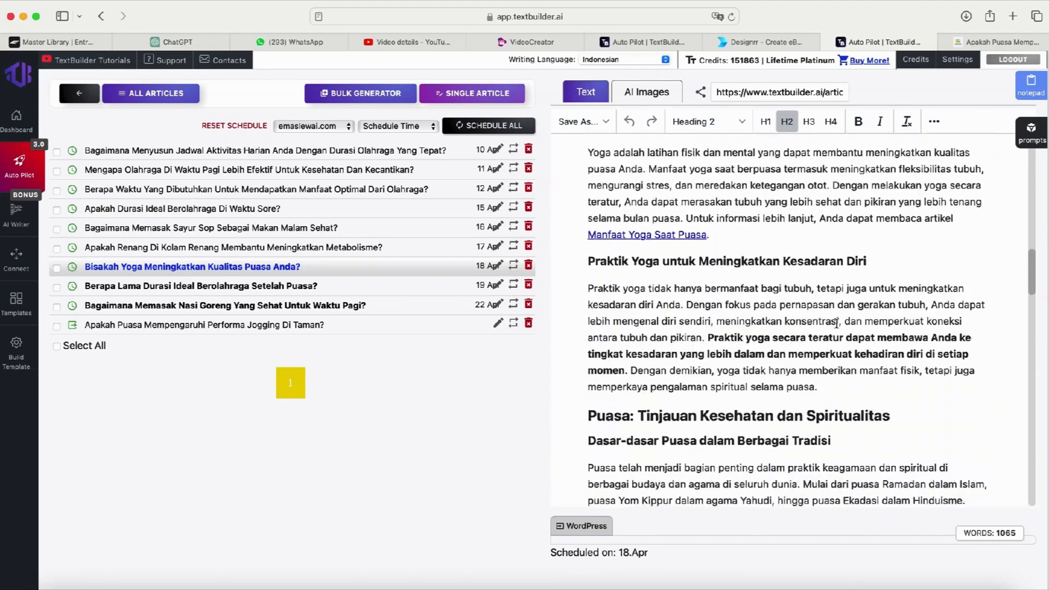
pyautogui.scroll(-20, 836, 324)
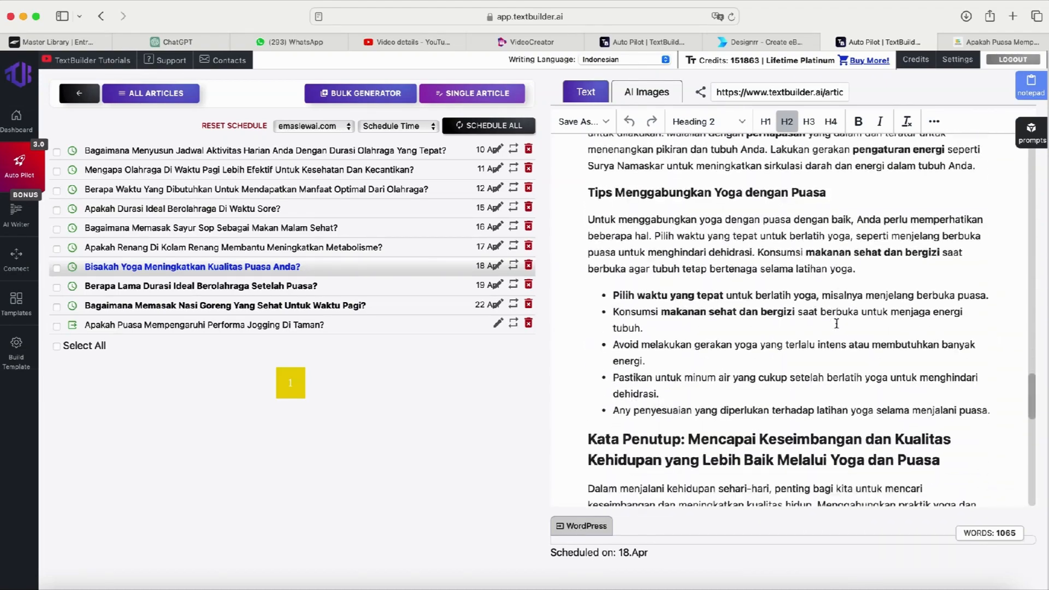
pyautogui.scroll(-15, 836, 323)
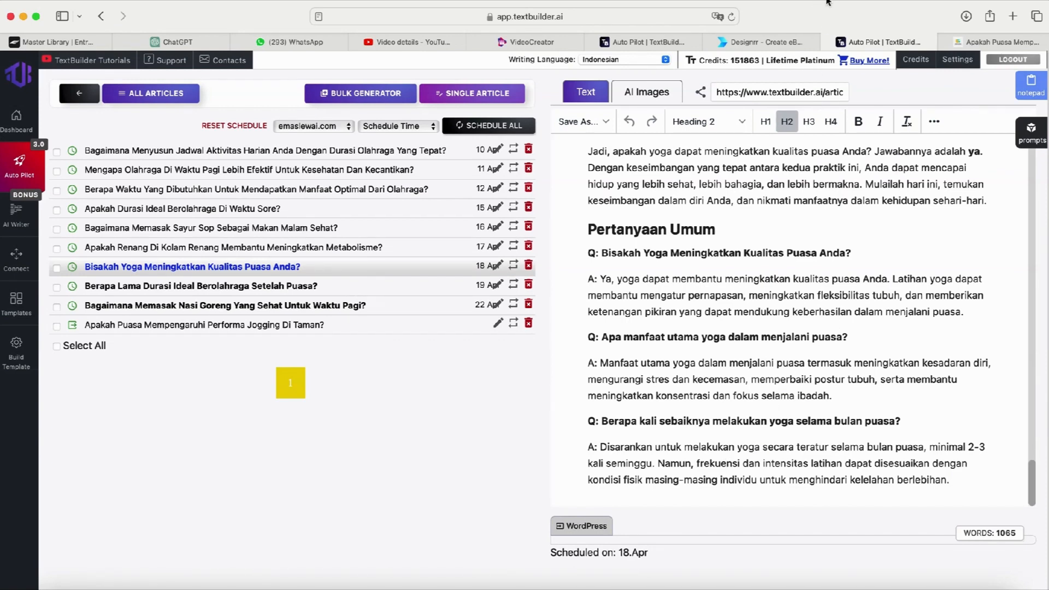
# Step: Open the article on ideal exercise duration after fasting and review its illustration, sections, FAQ and scheduled date
pyautogui.click(290, 294)
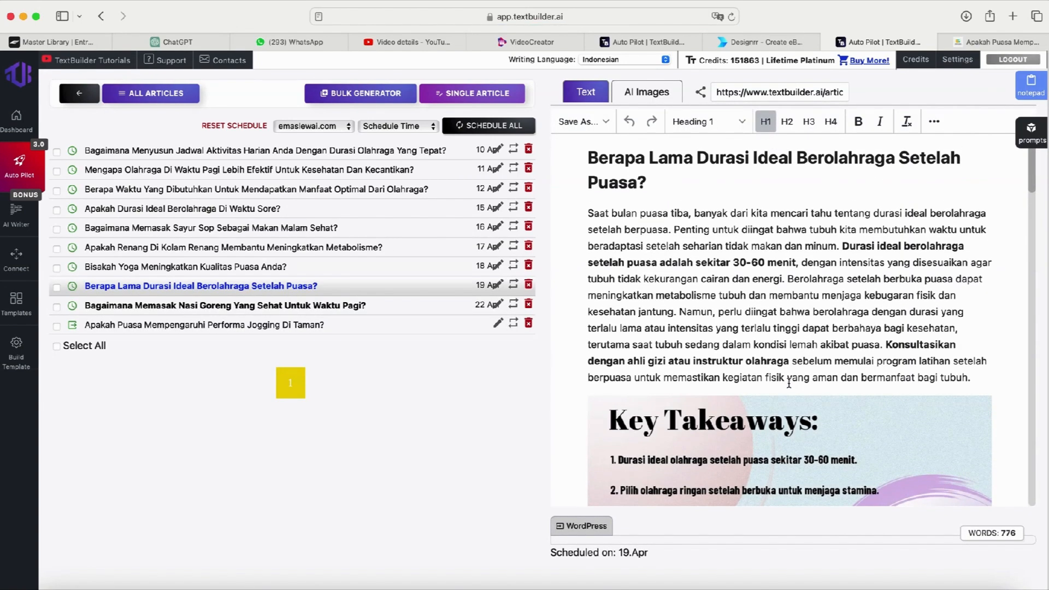
pyautogui.scroll(-10, 788, 384)
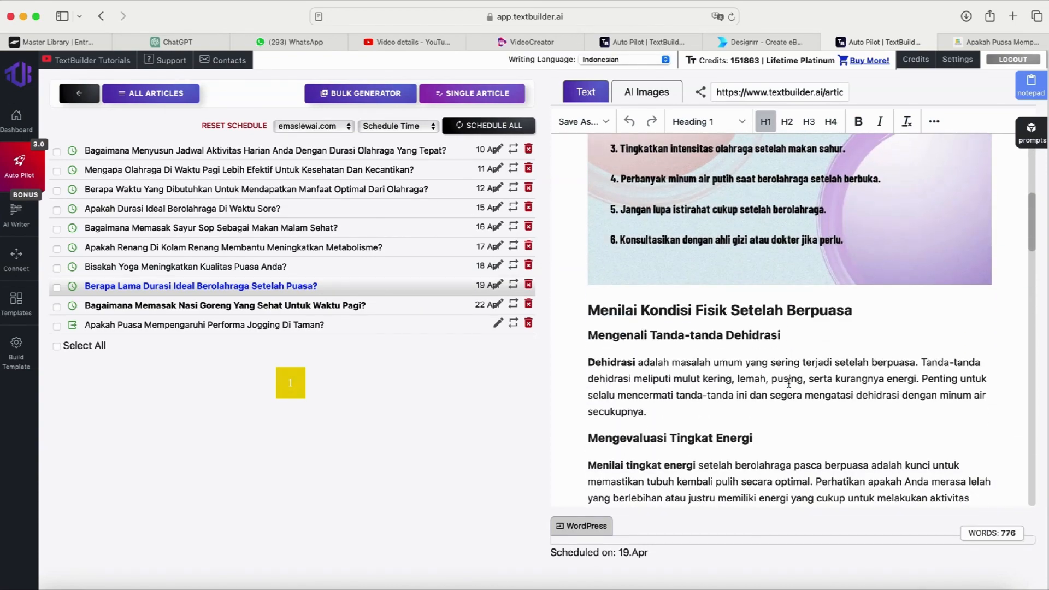
pyautogui.scroll(-5, 788, 384)
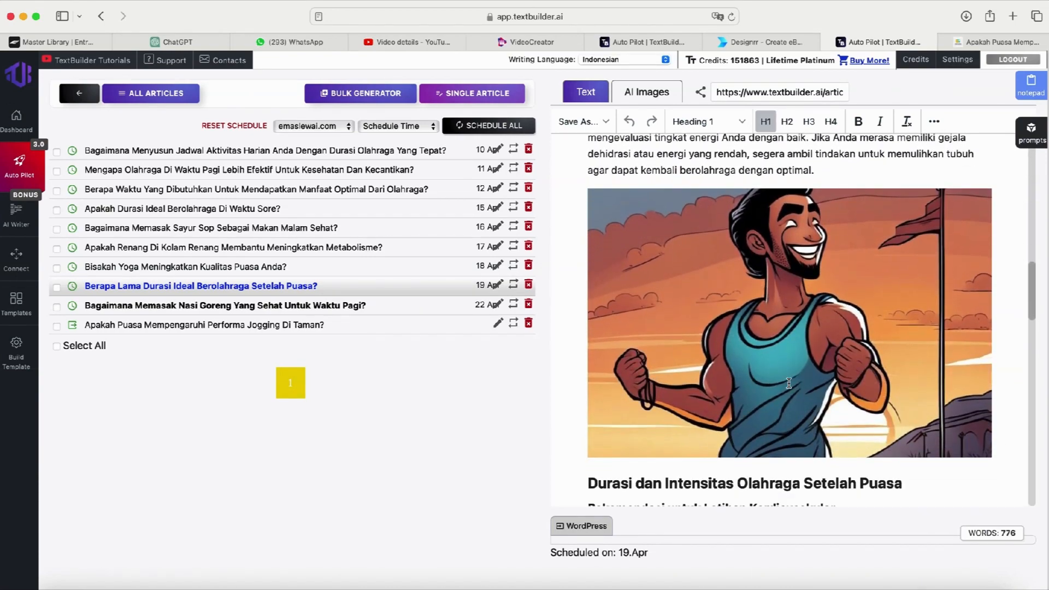
pyautogui.scroll(-5, 791, 366)
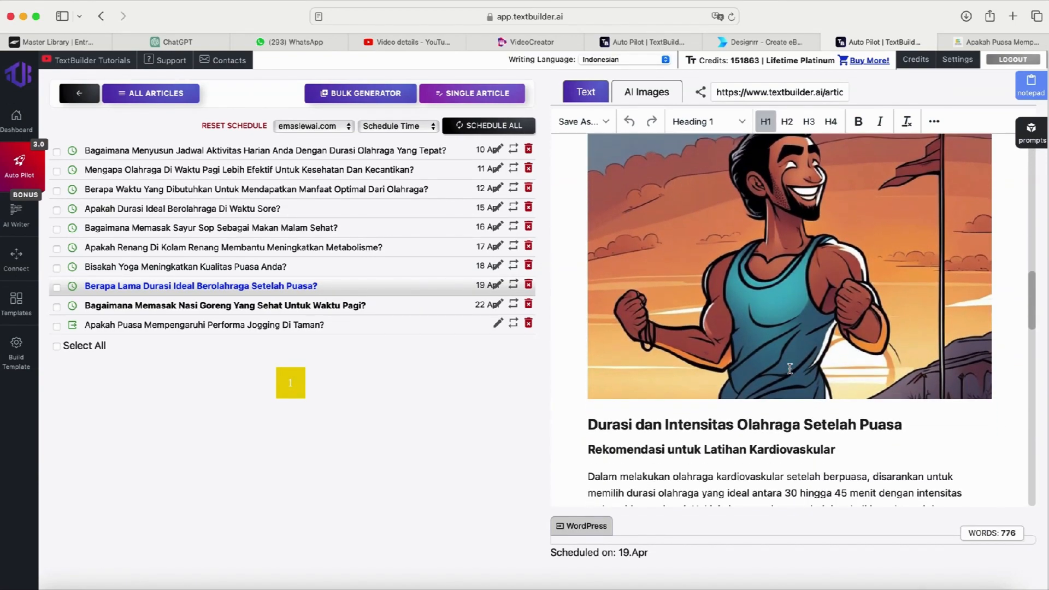
pyautogui.scroll(-15, 789, 368)
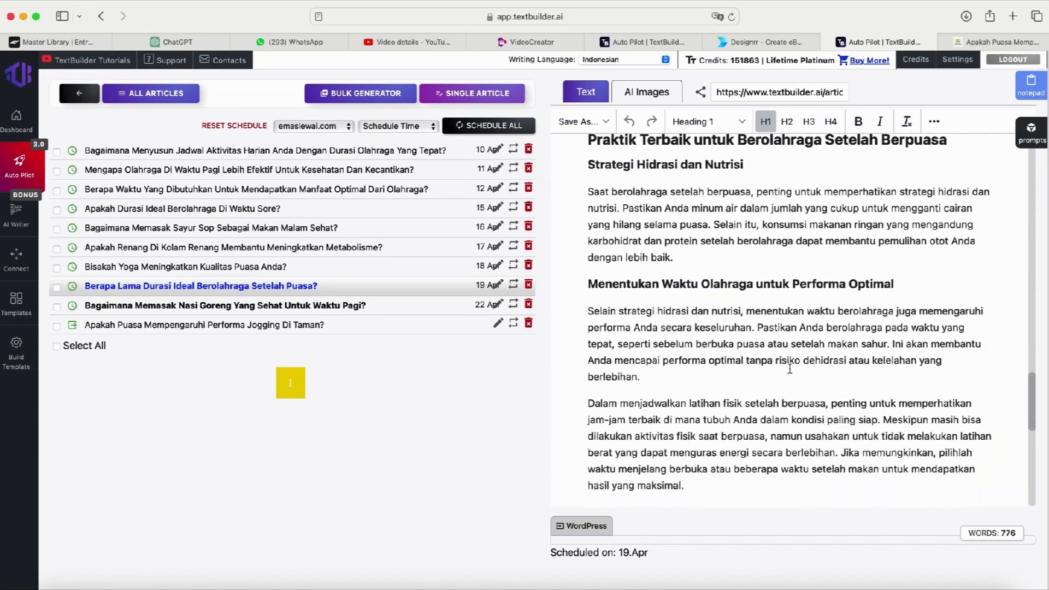
pyautogui.scroll(-1, 789, 368)
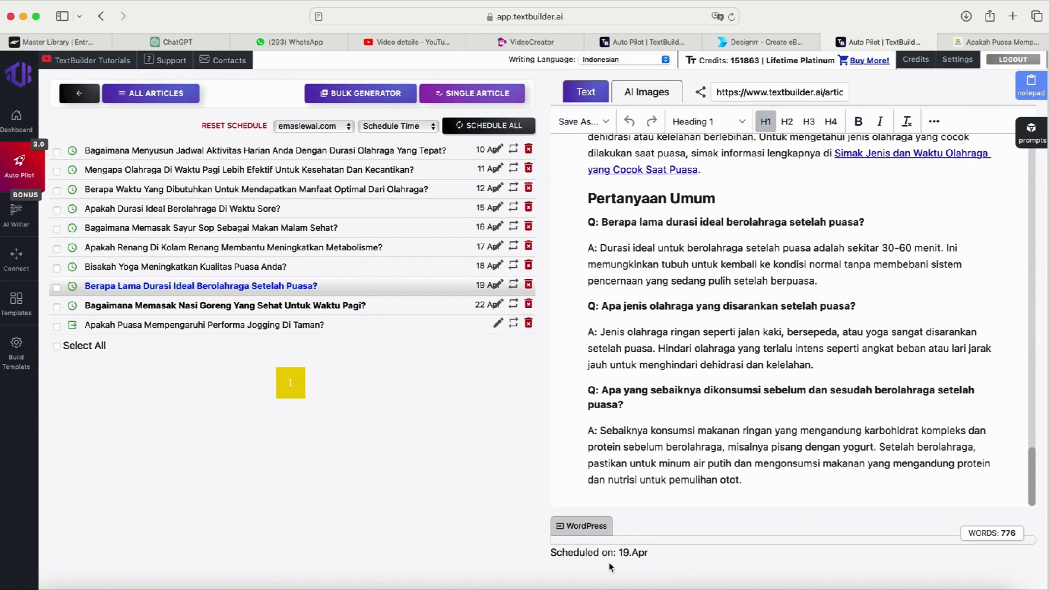
# Step: Open the healthy breakfast nasi goreng article, review its illustration and text through to the FAQ, and return to the healthy lifestyle advice
pyautogui.click(359, 311)
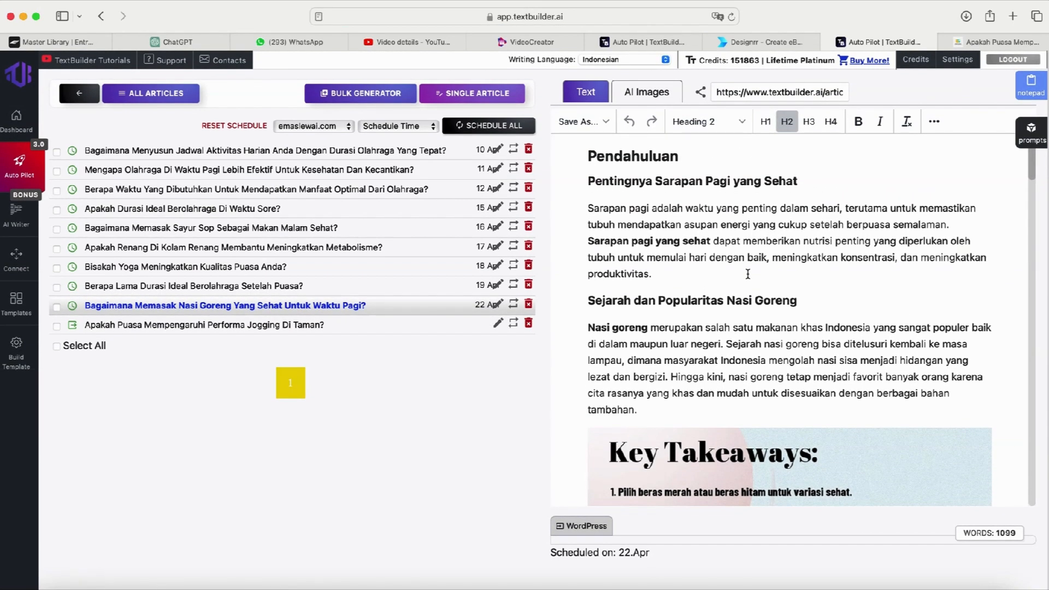
pyautogui.scroll(-10, 747, 275)
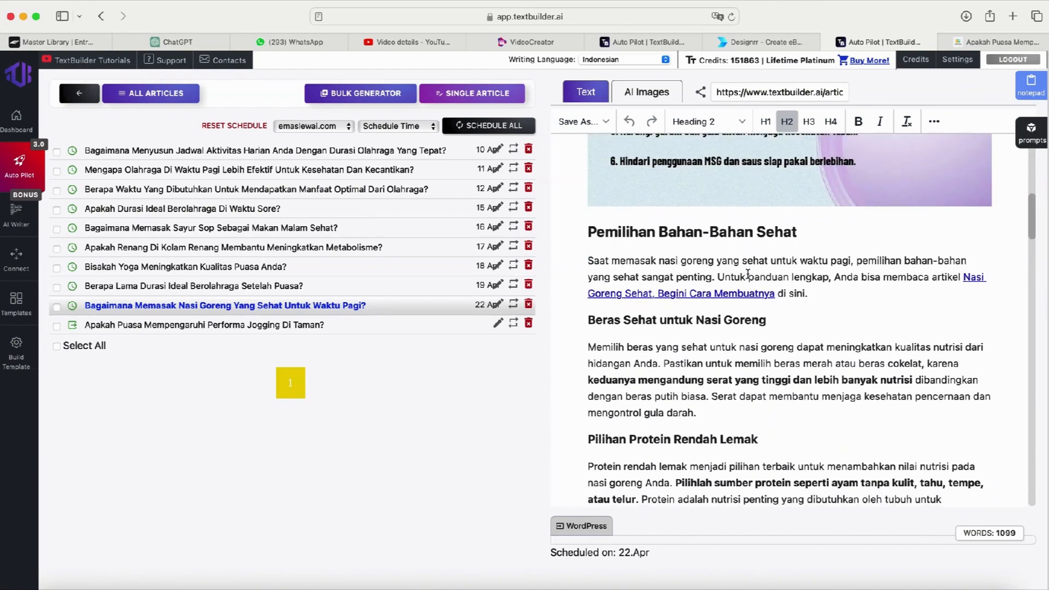
pyautogui.scroll(-5, 747, 274)
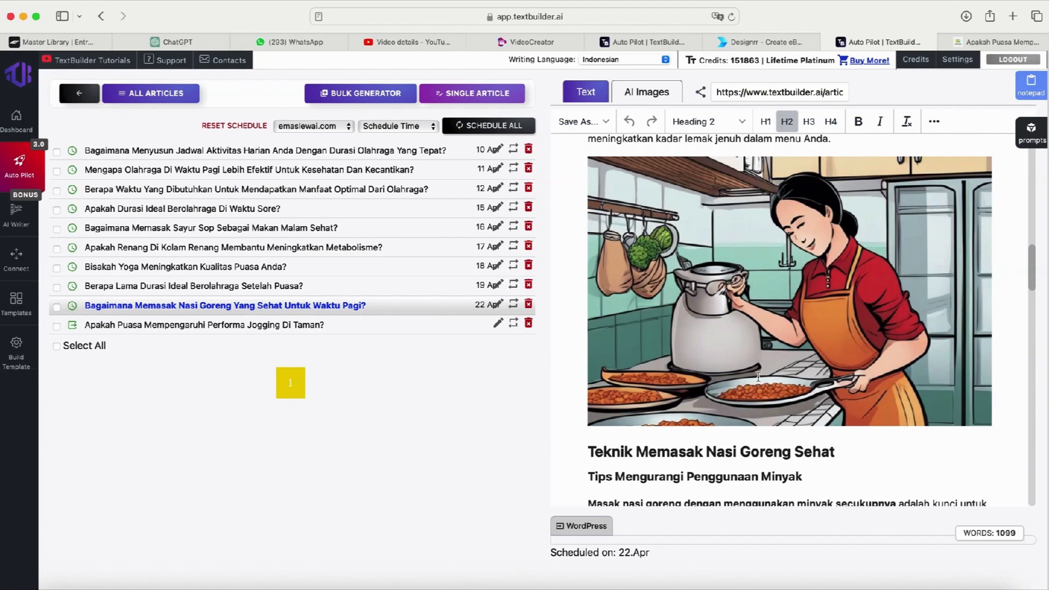
pyautogui.scroll(-4, 757, 377)
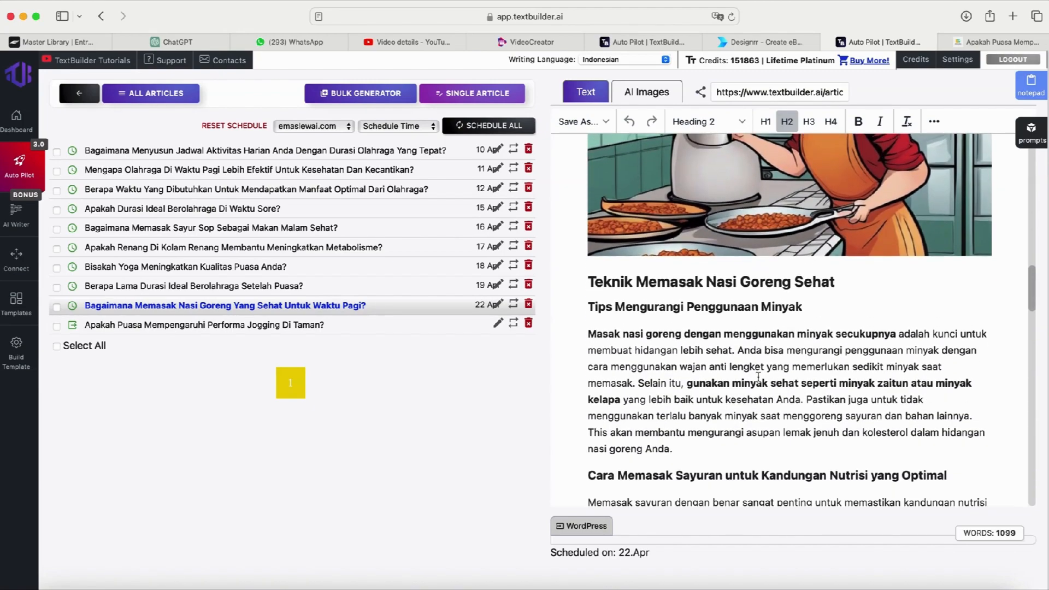
pyautogui.scroll(-15, 757, 377)
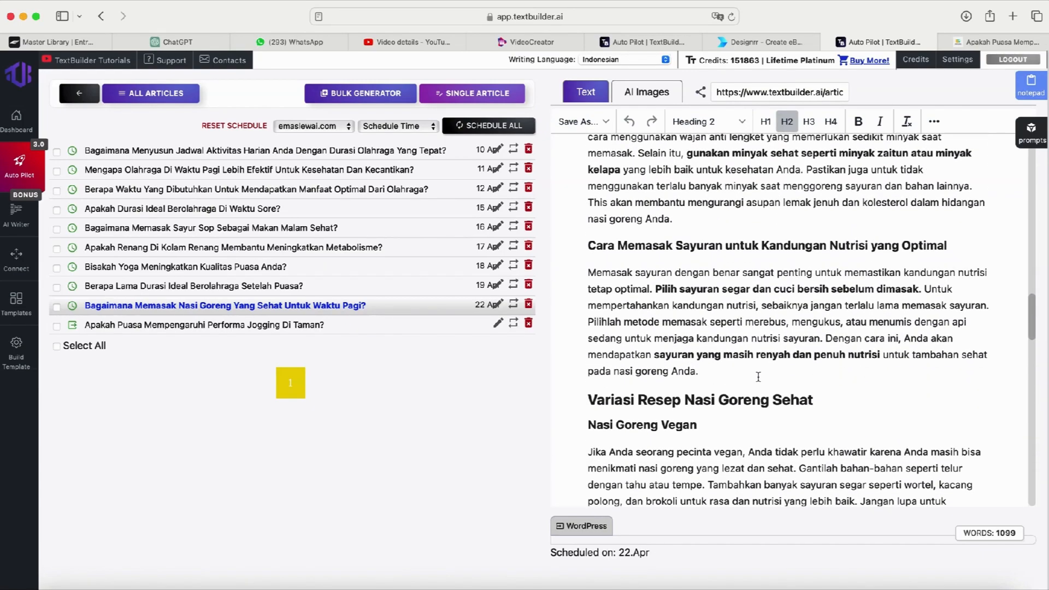
pyautogui.scroll(-15, 757, 376)
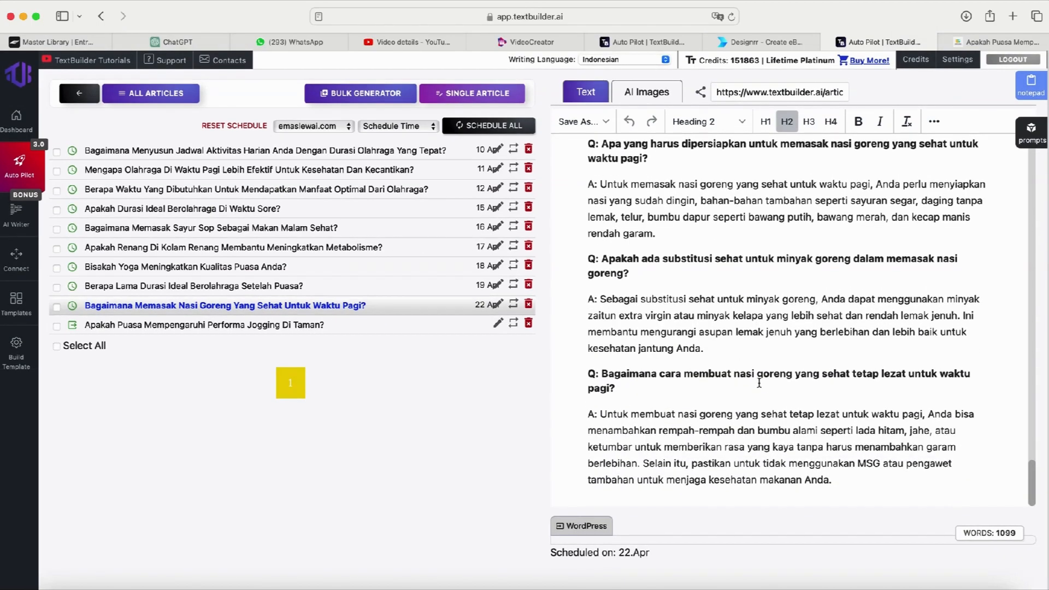
pyautogui.scroll(7, 758, 383)
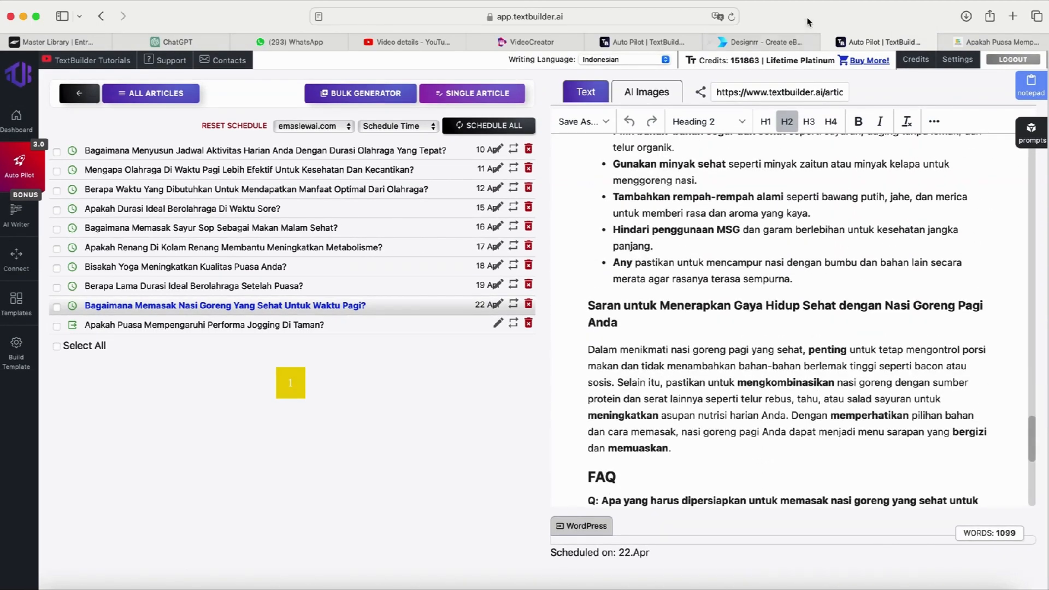